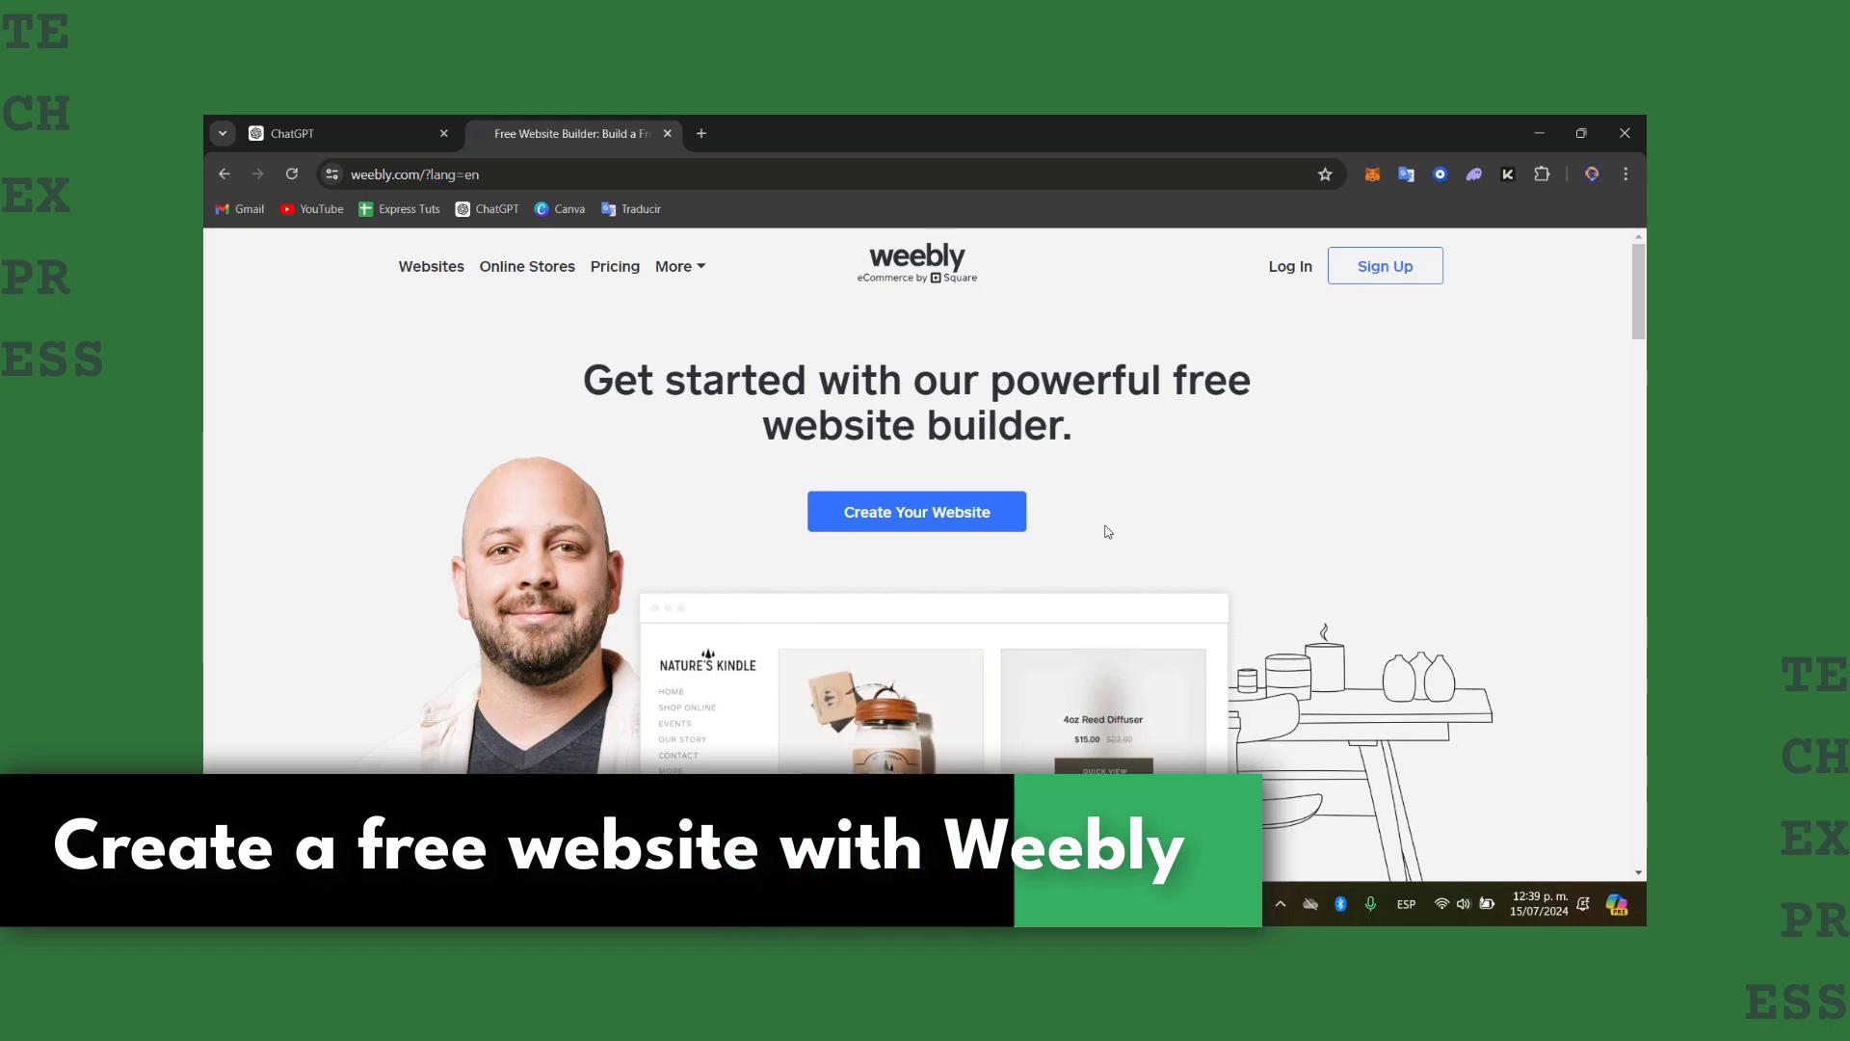
Step: Start a new website and enter the account holder's first and last name on the Square sign-up form
left_click(988, 530)
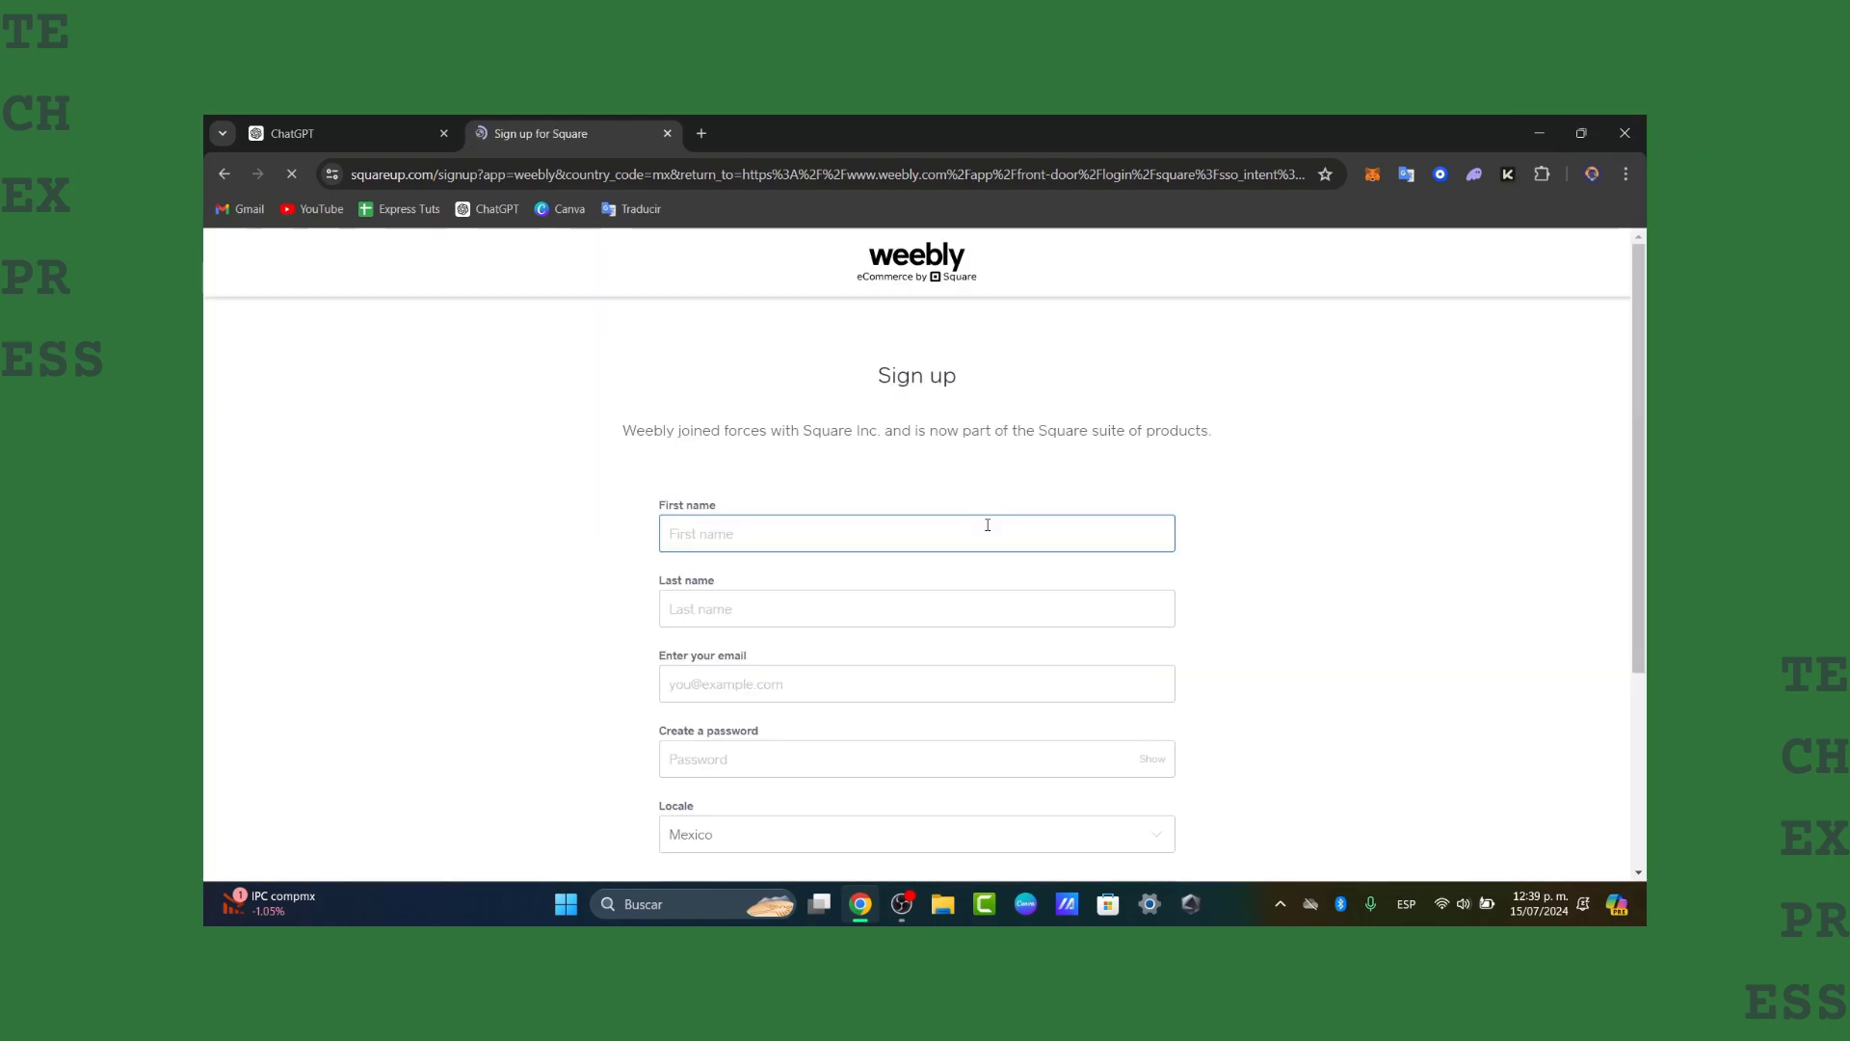
scroll(988, 524, "down", 3)
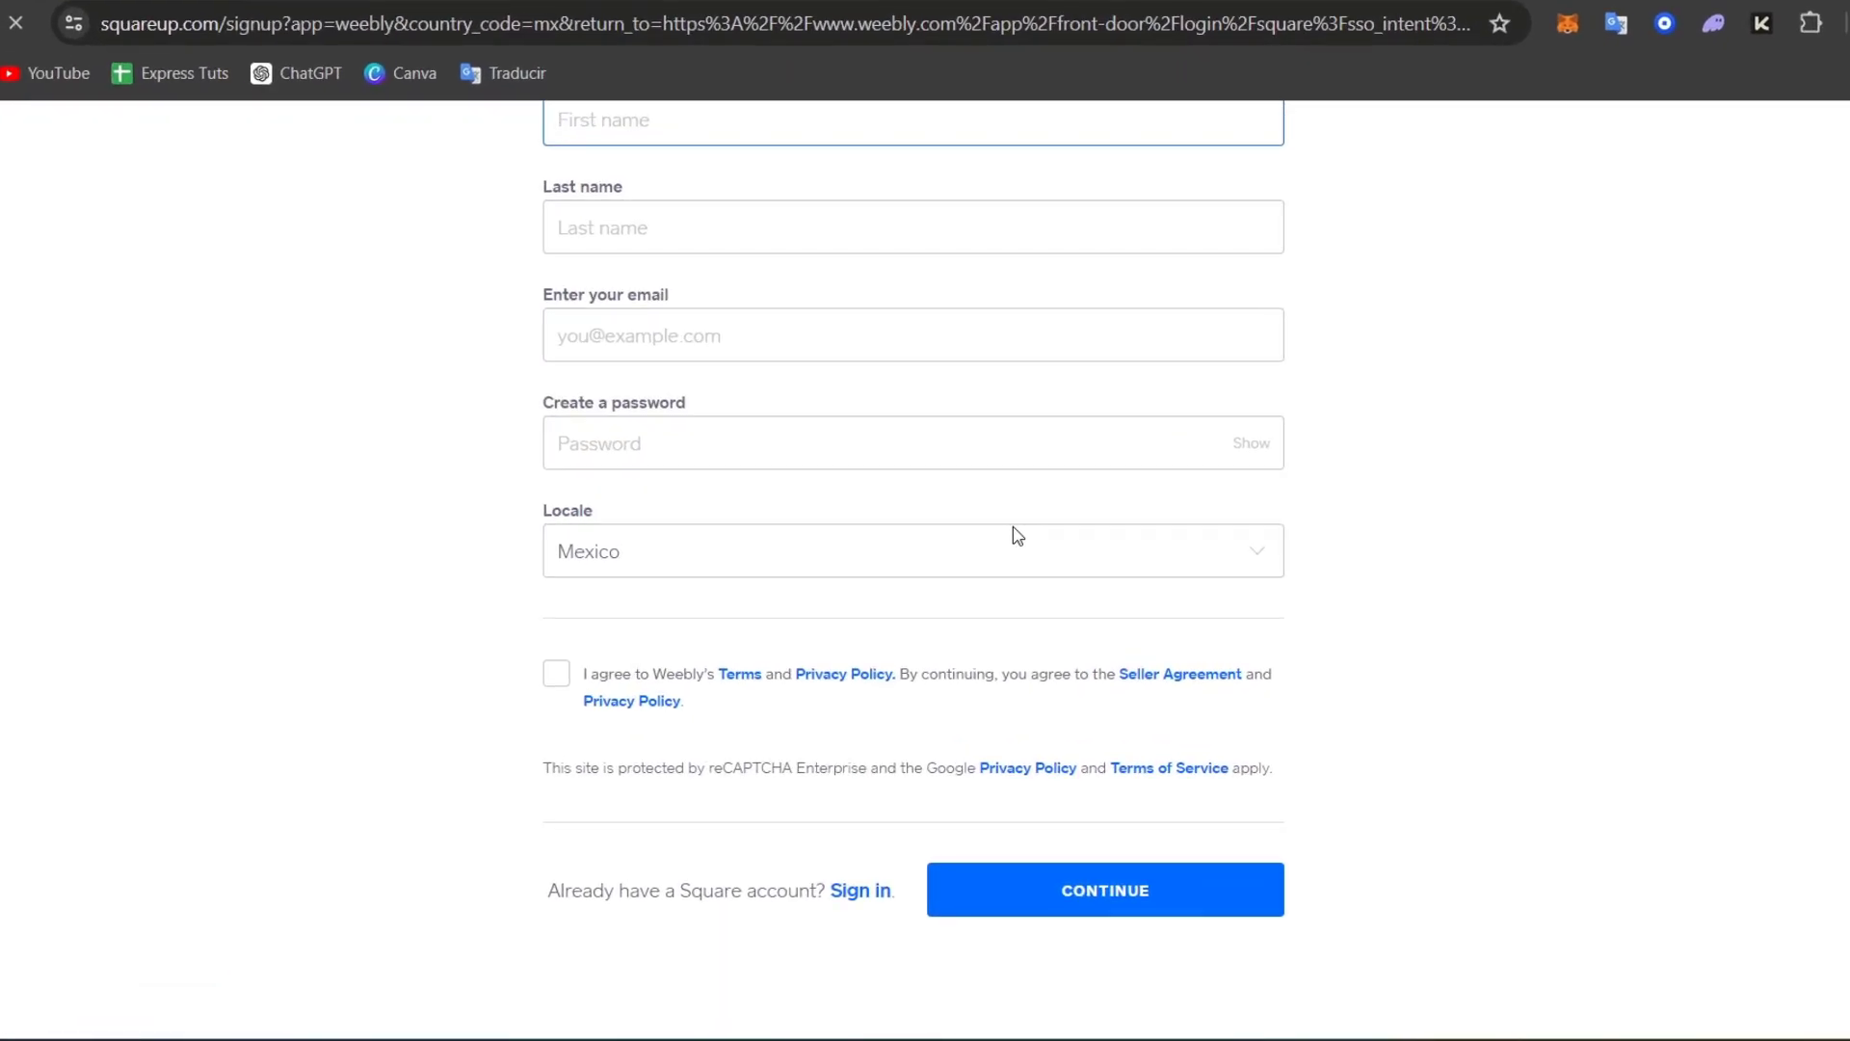
scroll(992, 506, "up", 2)
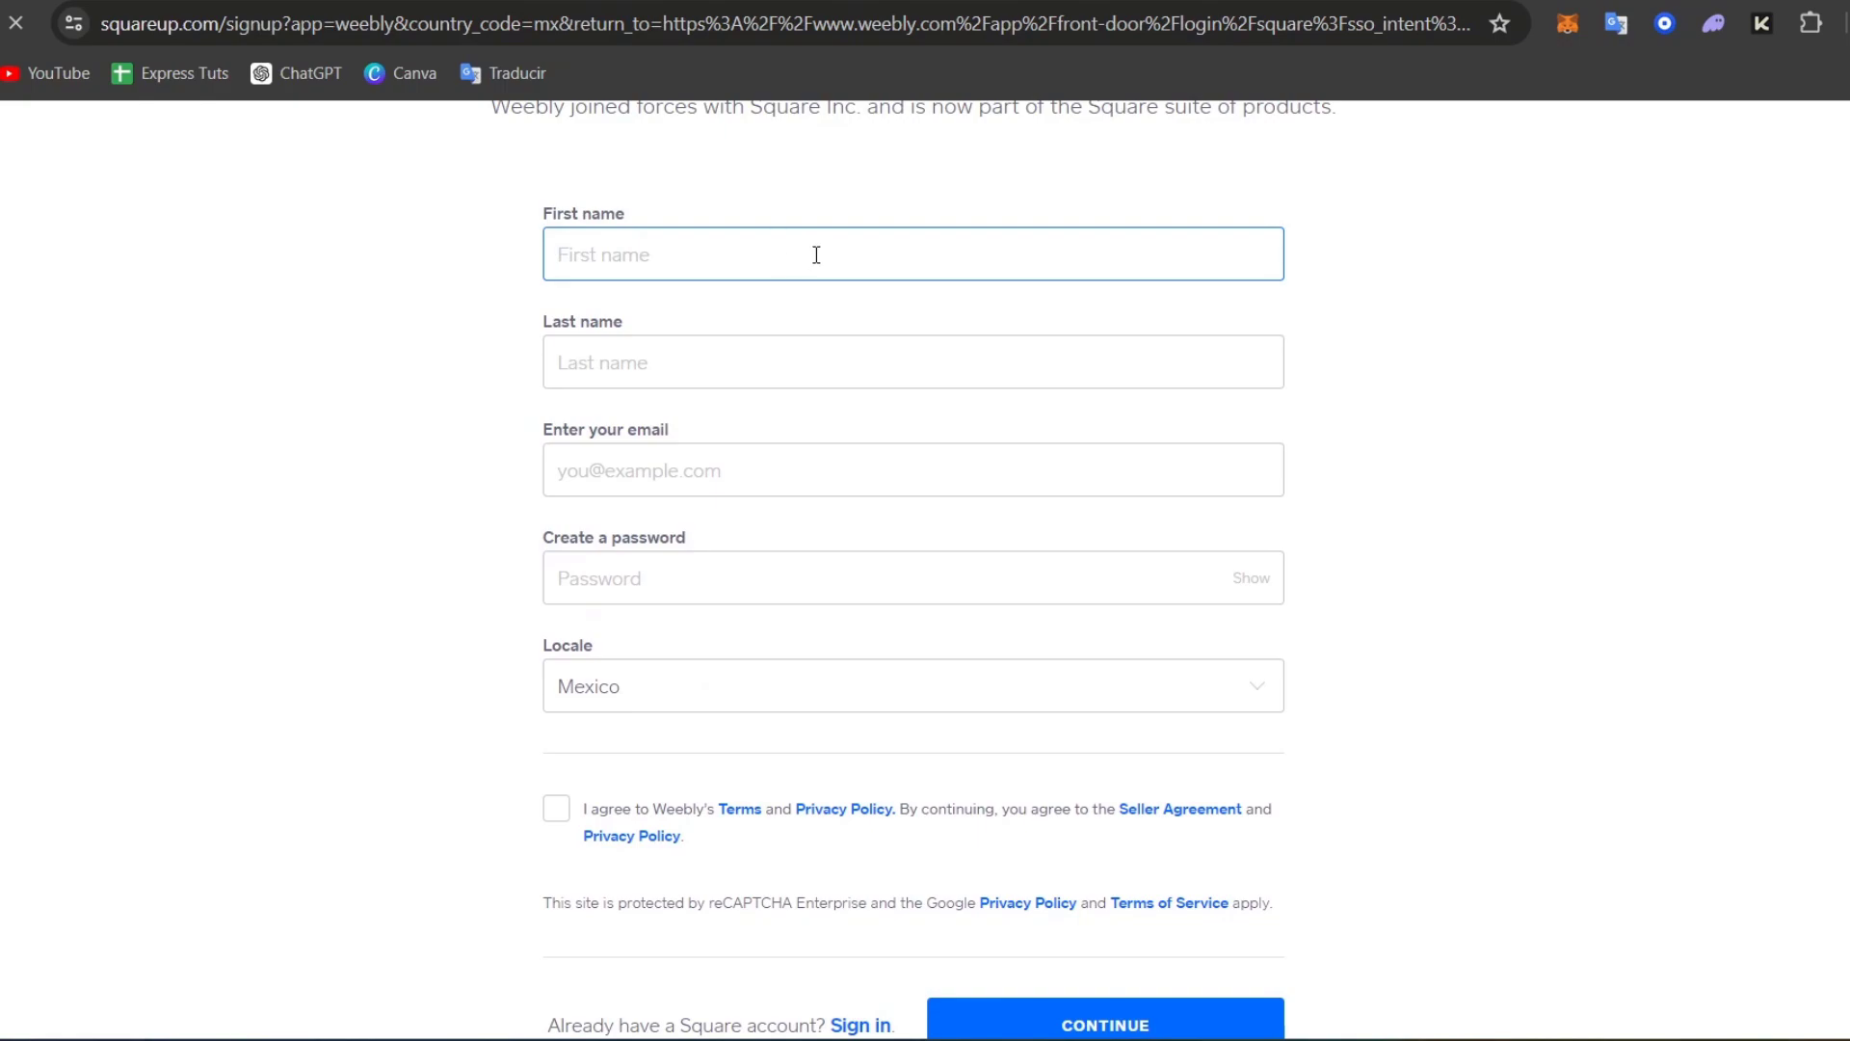
Step: Back out of the Plus trial offer and choose the Free plan from the full plan list
left_click(915, 469)
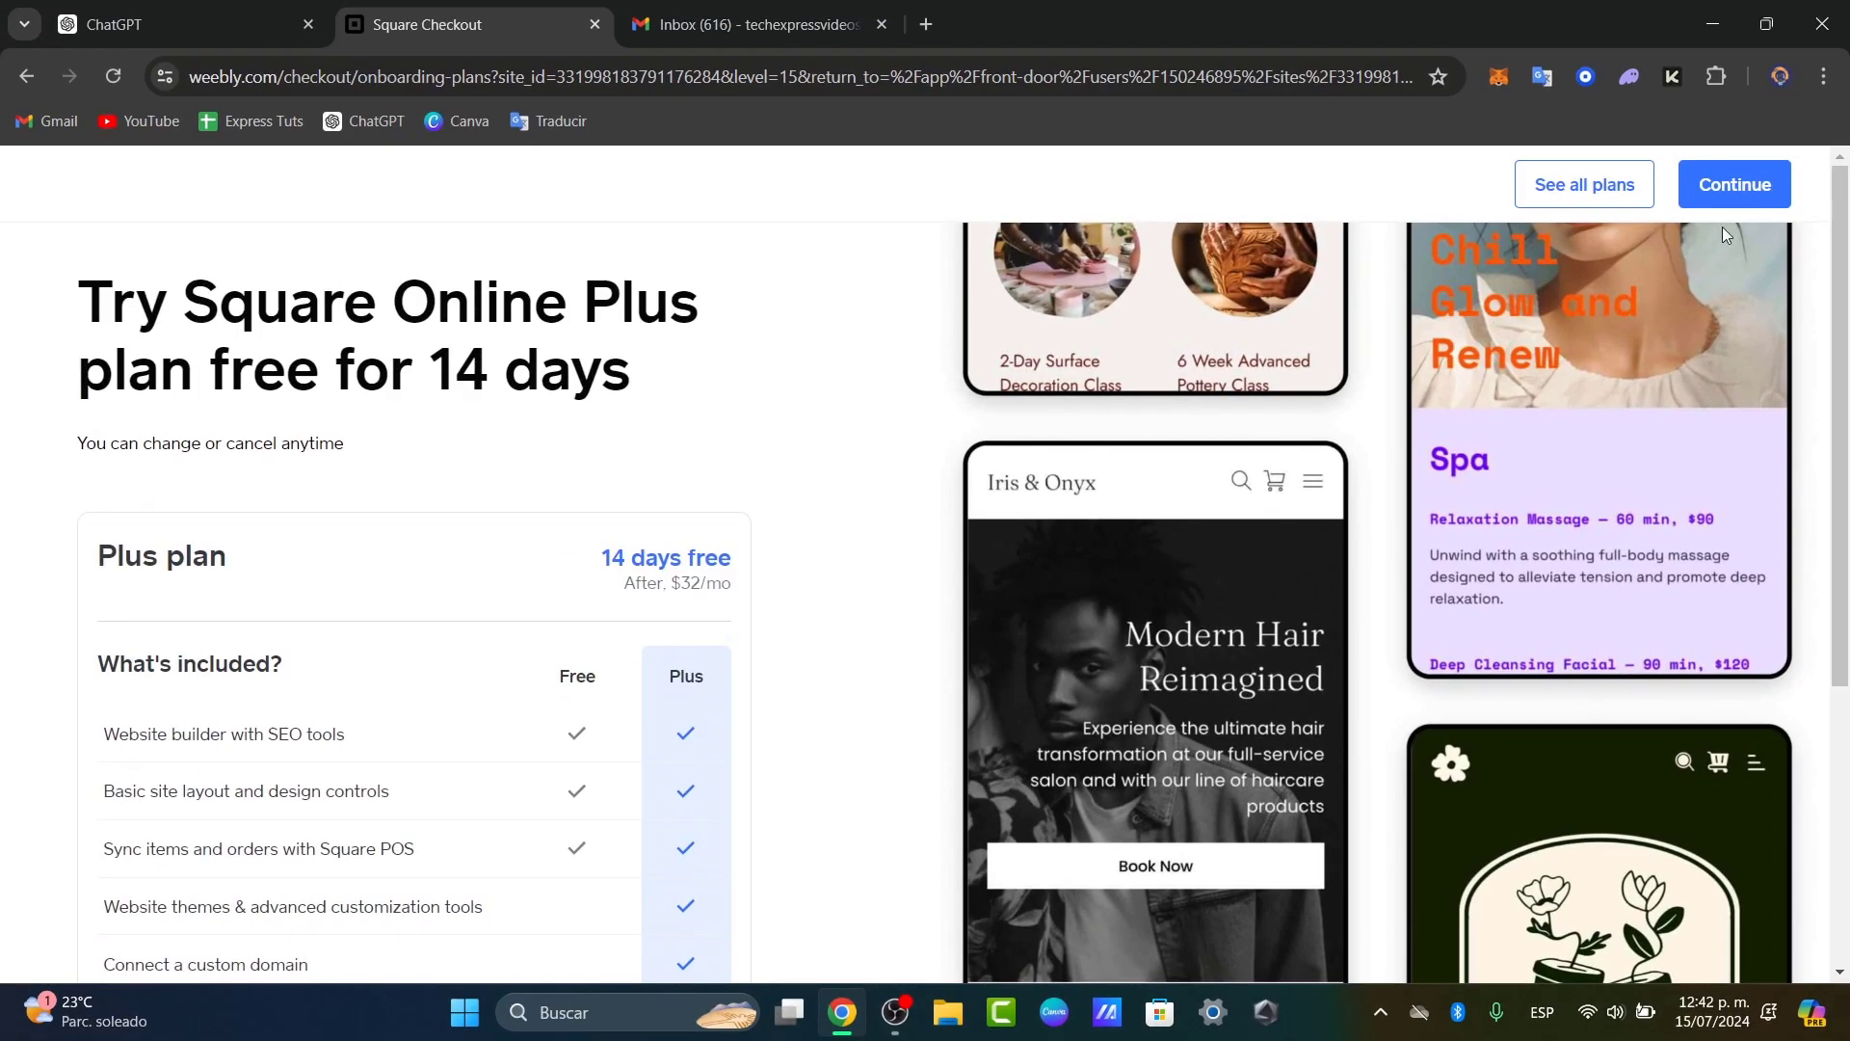
left_click(1734, 198)
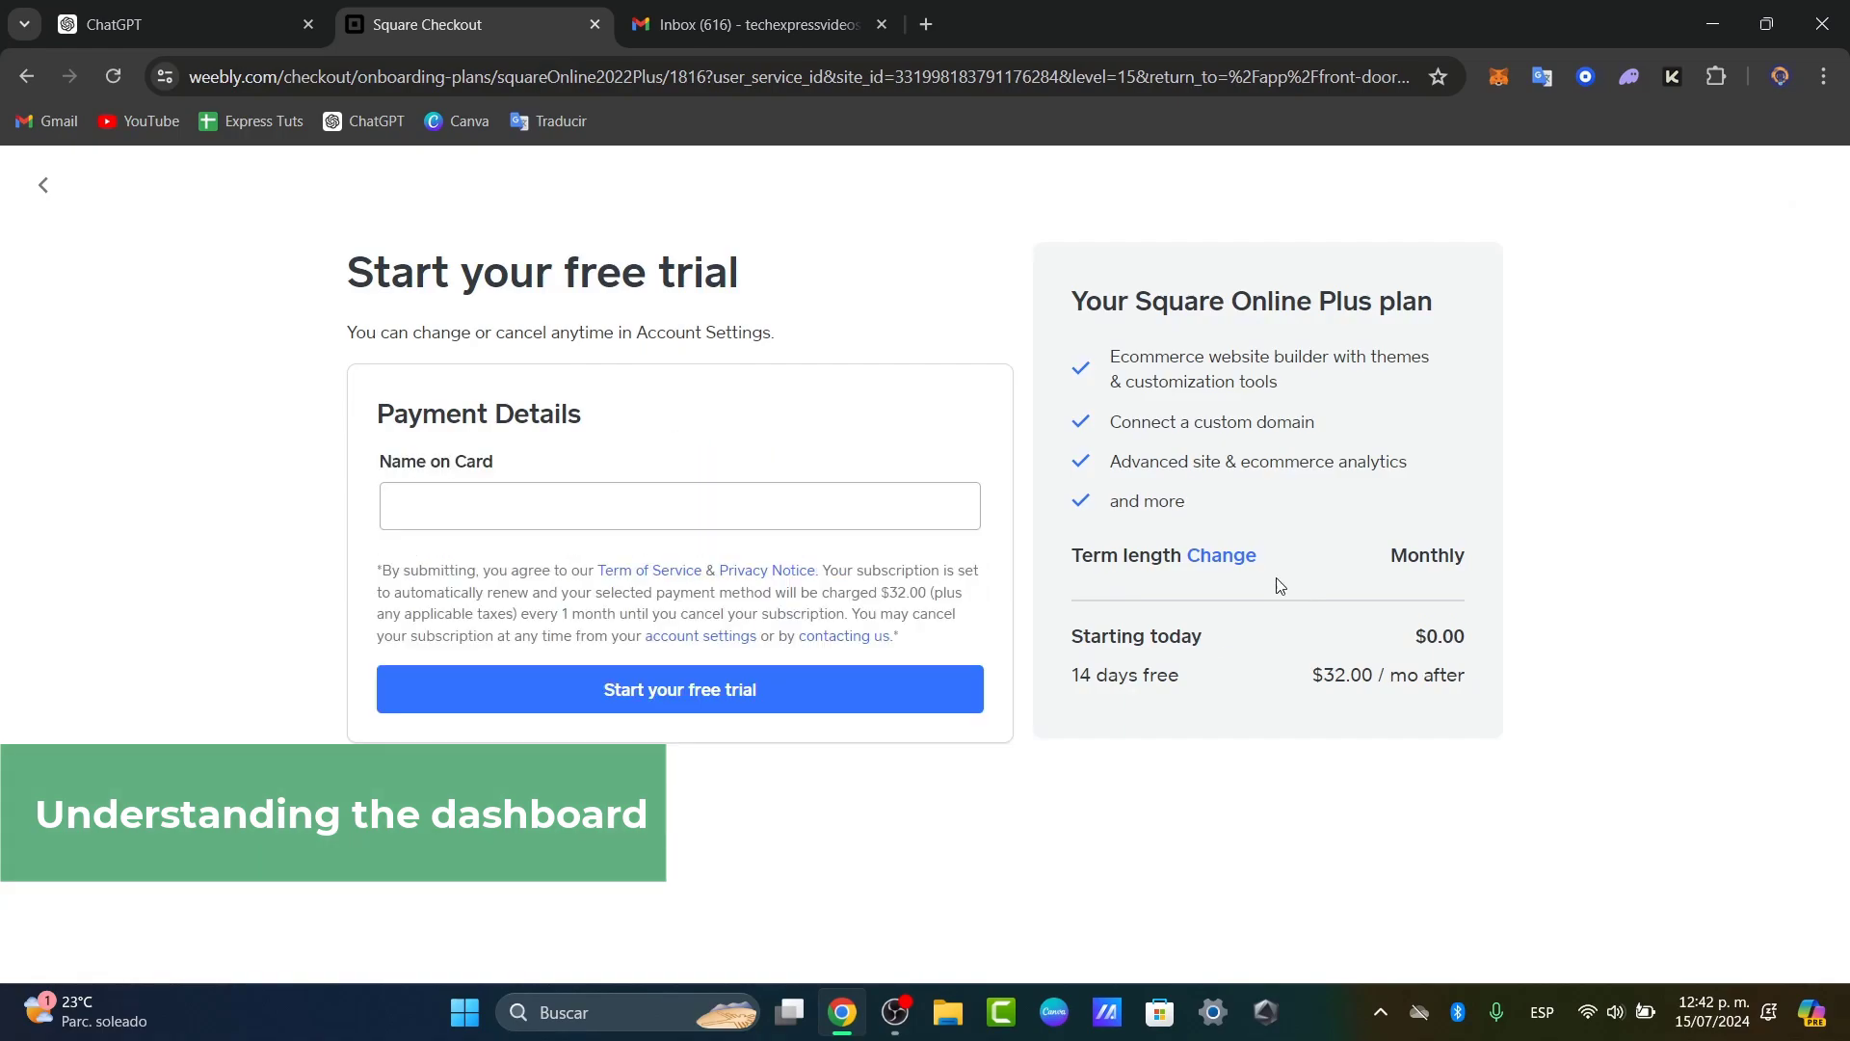
left_click(43, 185)
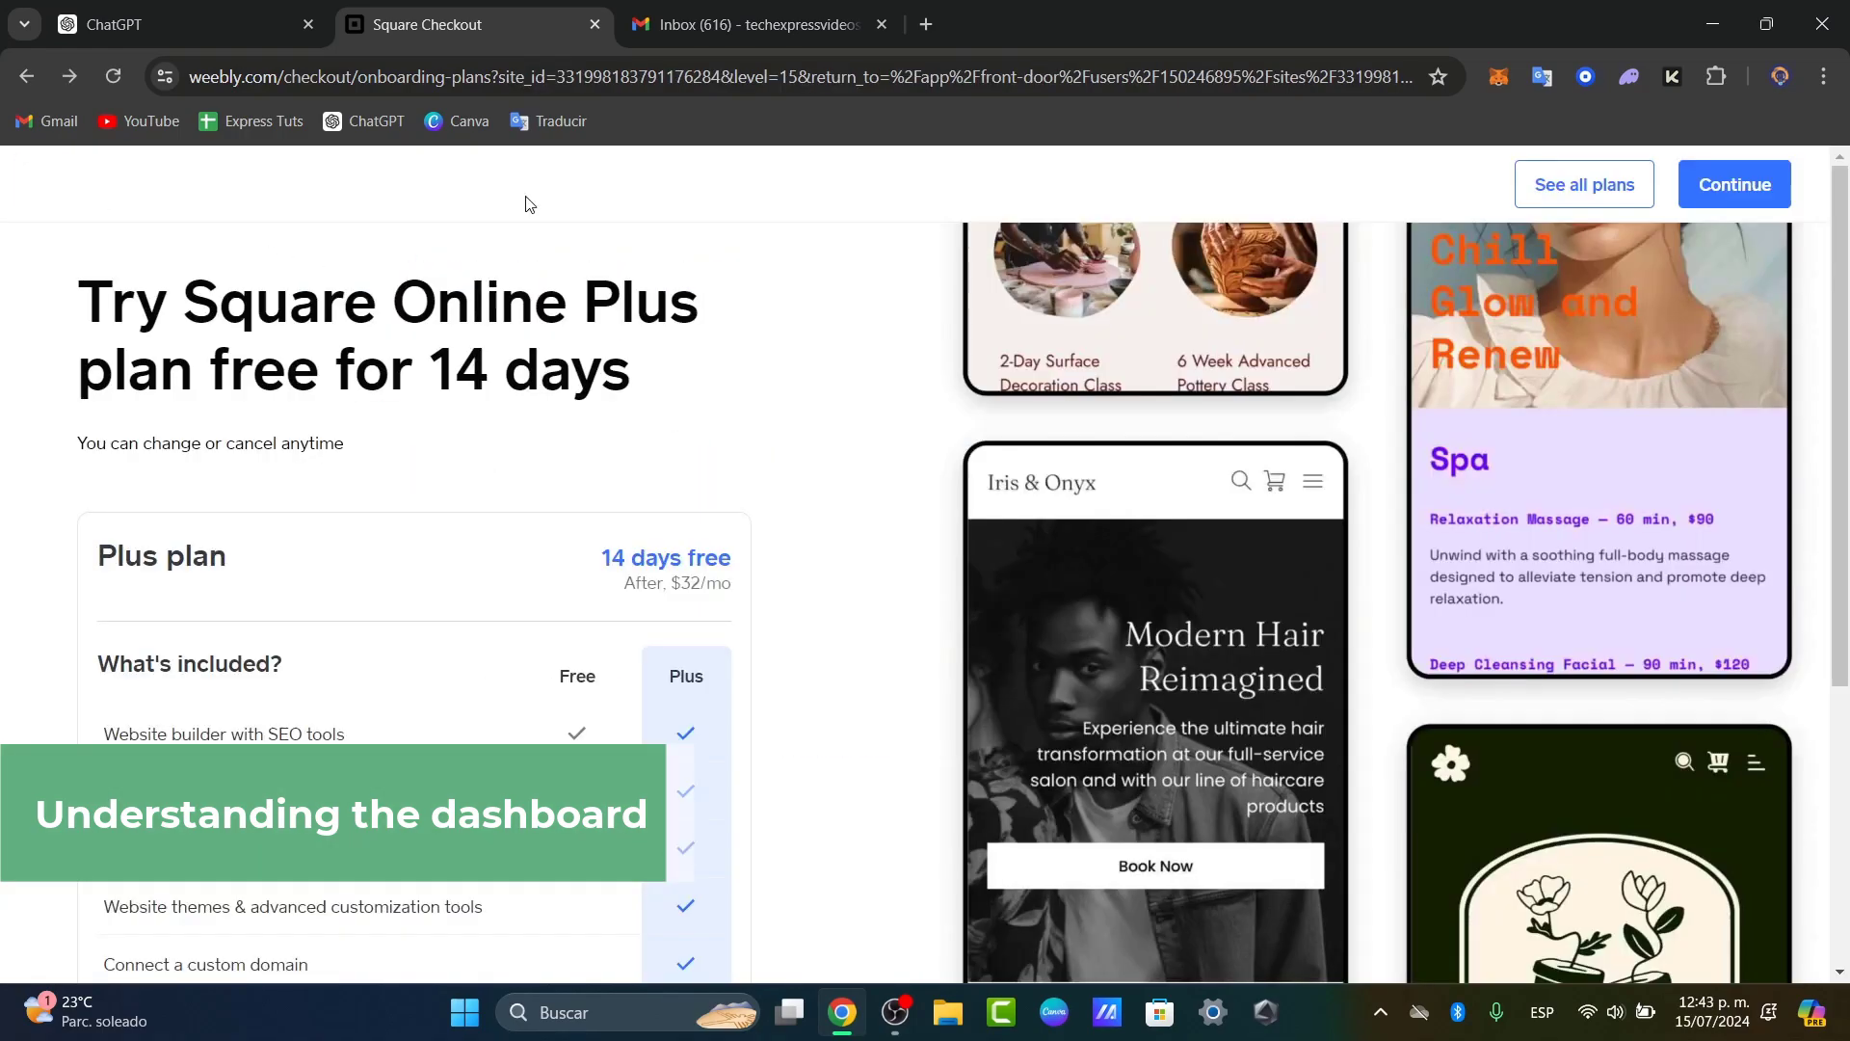
left_click(1650, 192)
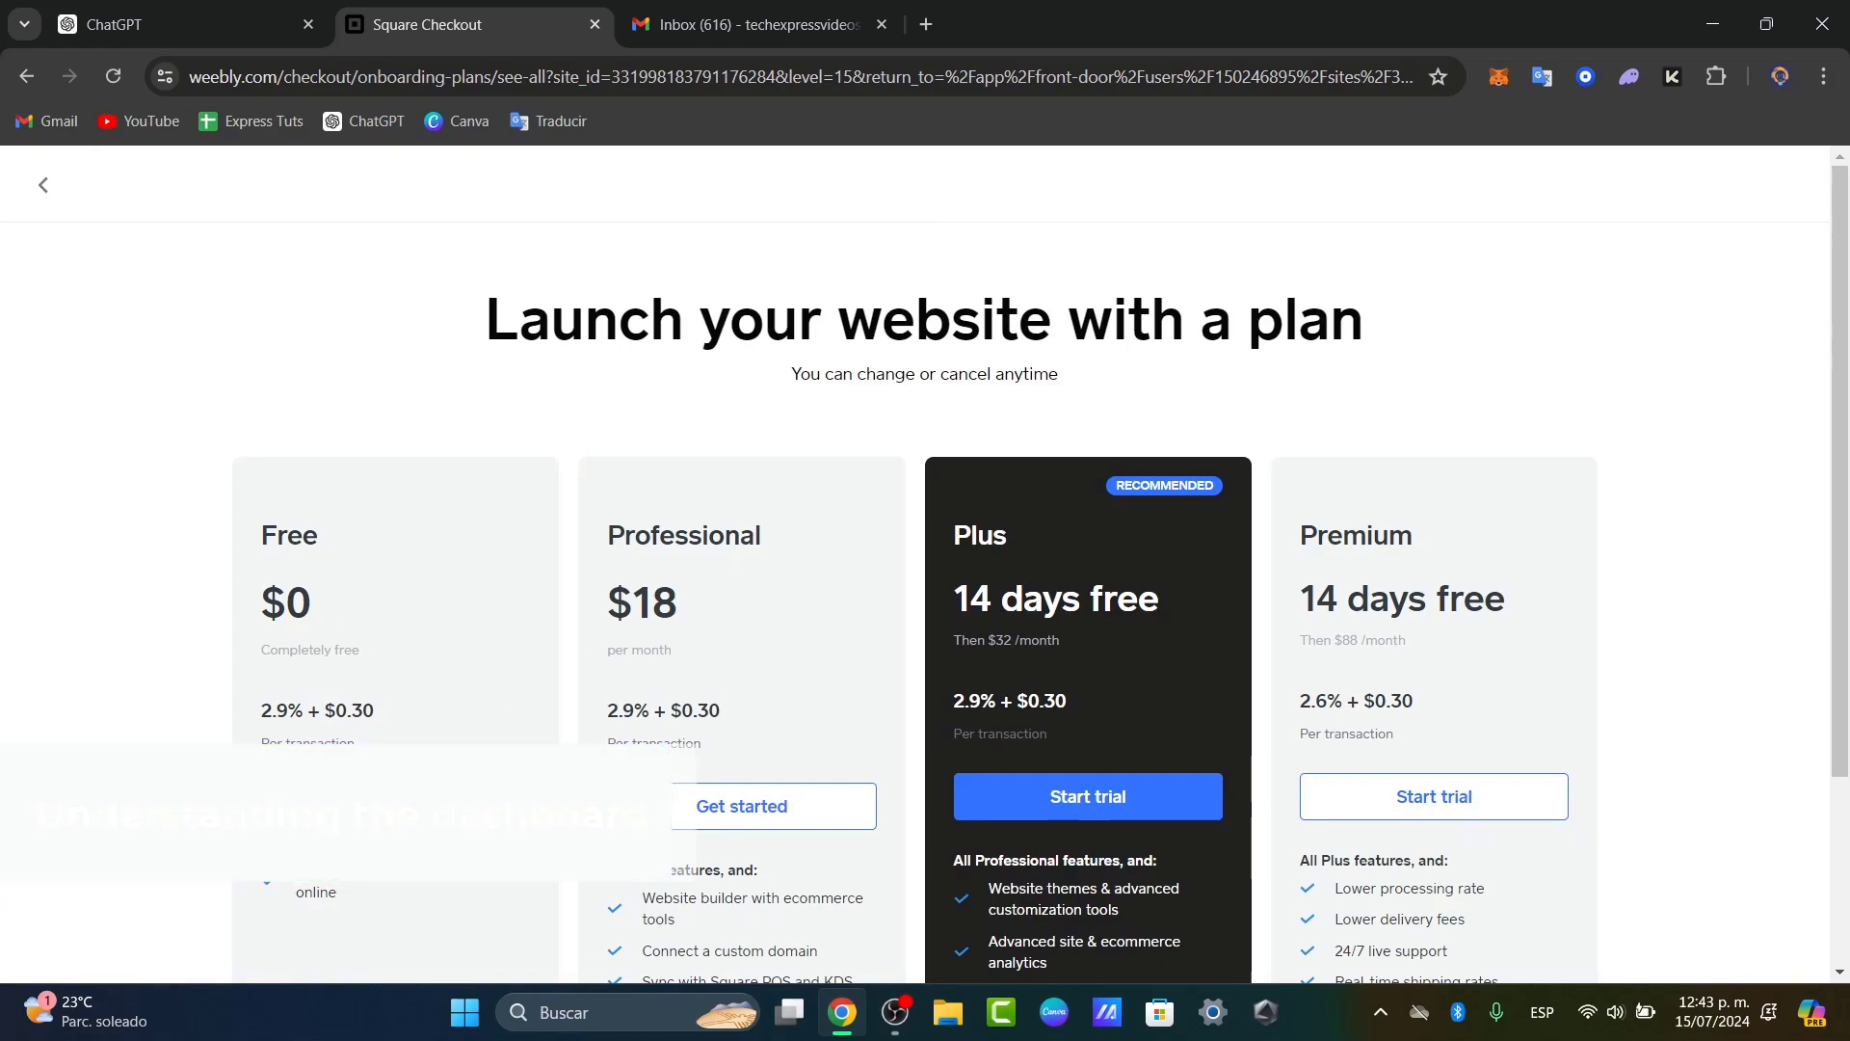
scroll(447, 568, "down", 3)
left_click(434, 568)
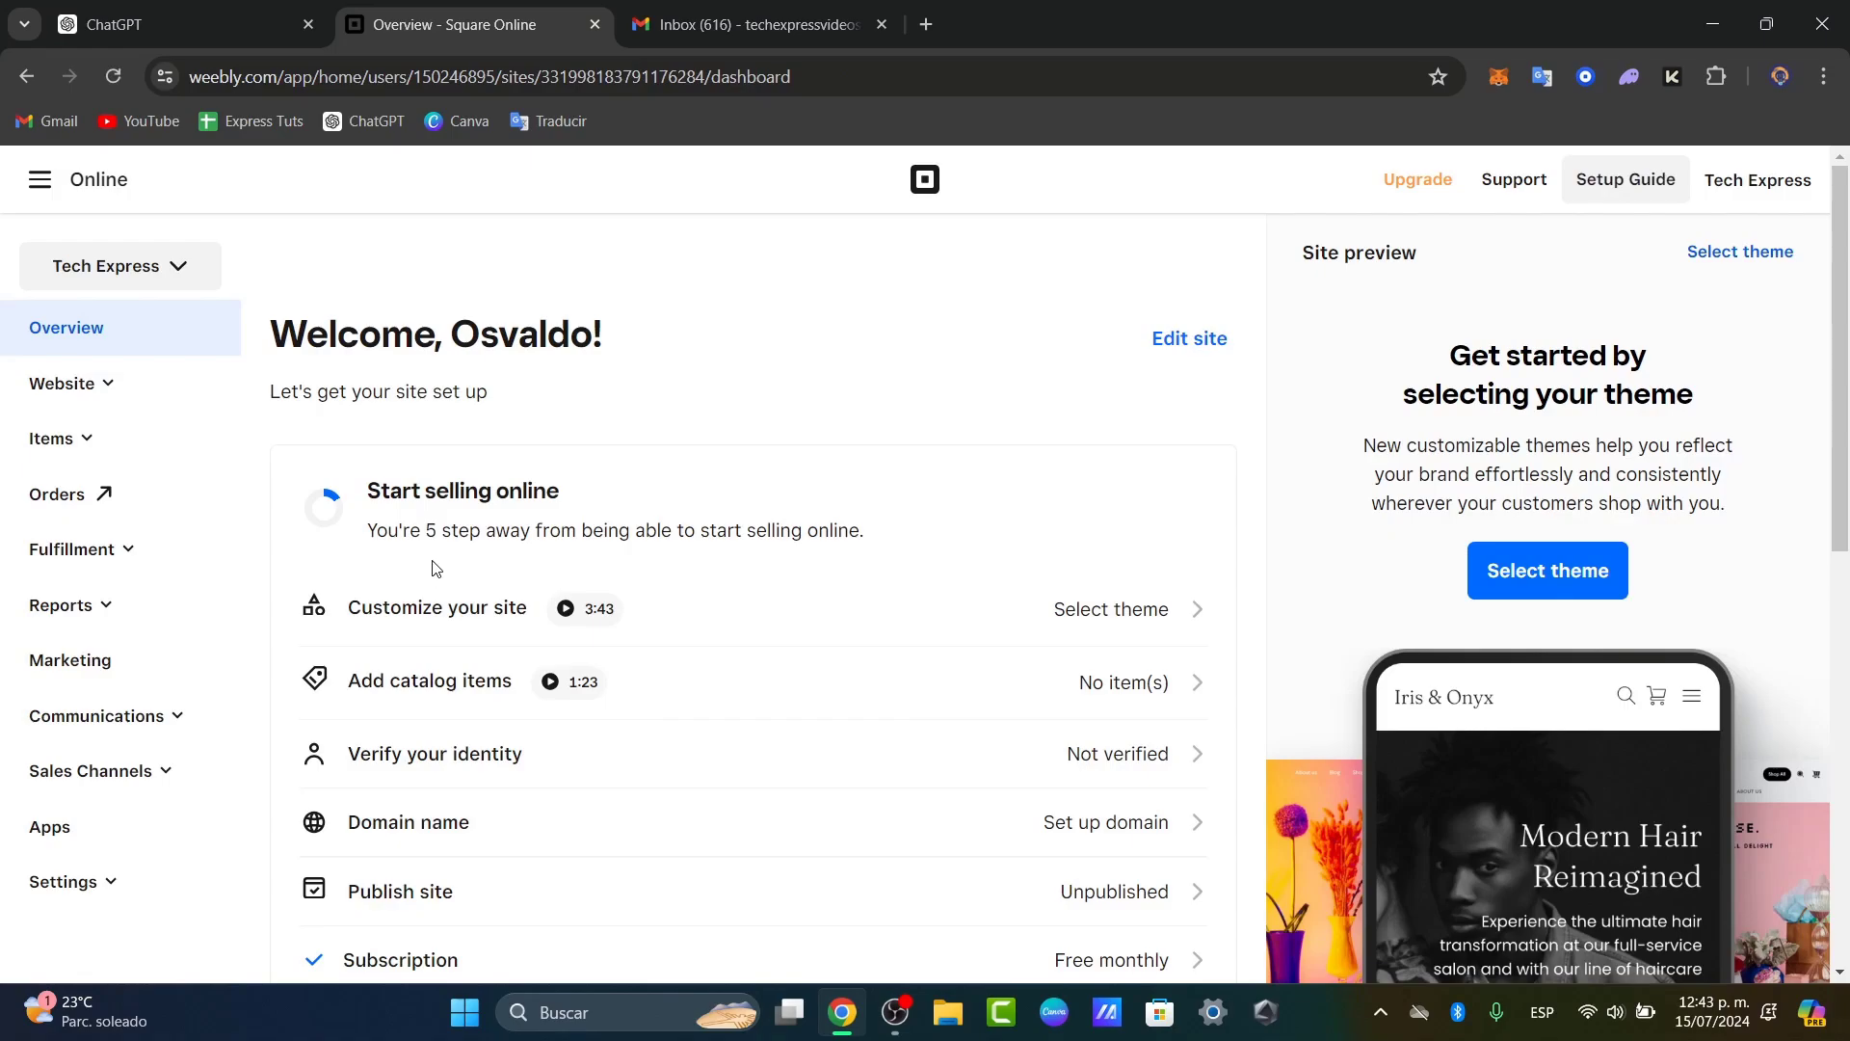
Step: Add another site from the Tech Express site switcher
left_click(153, 279)
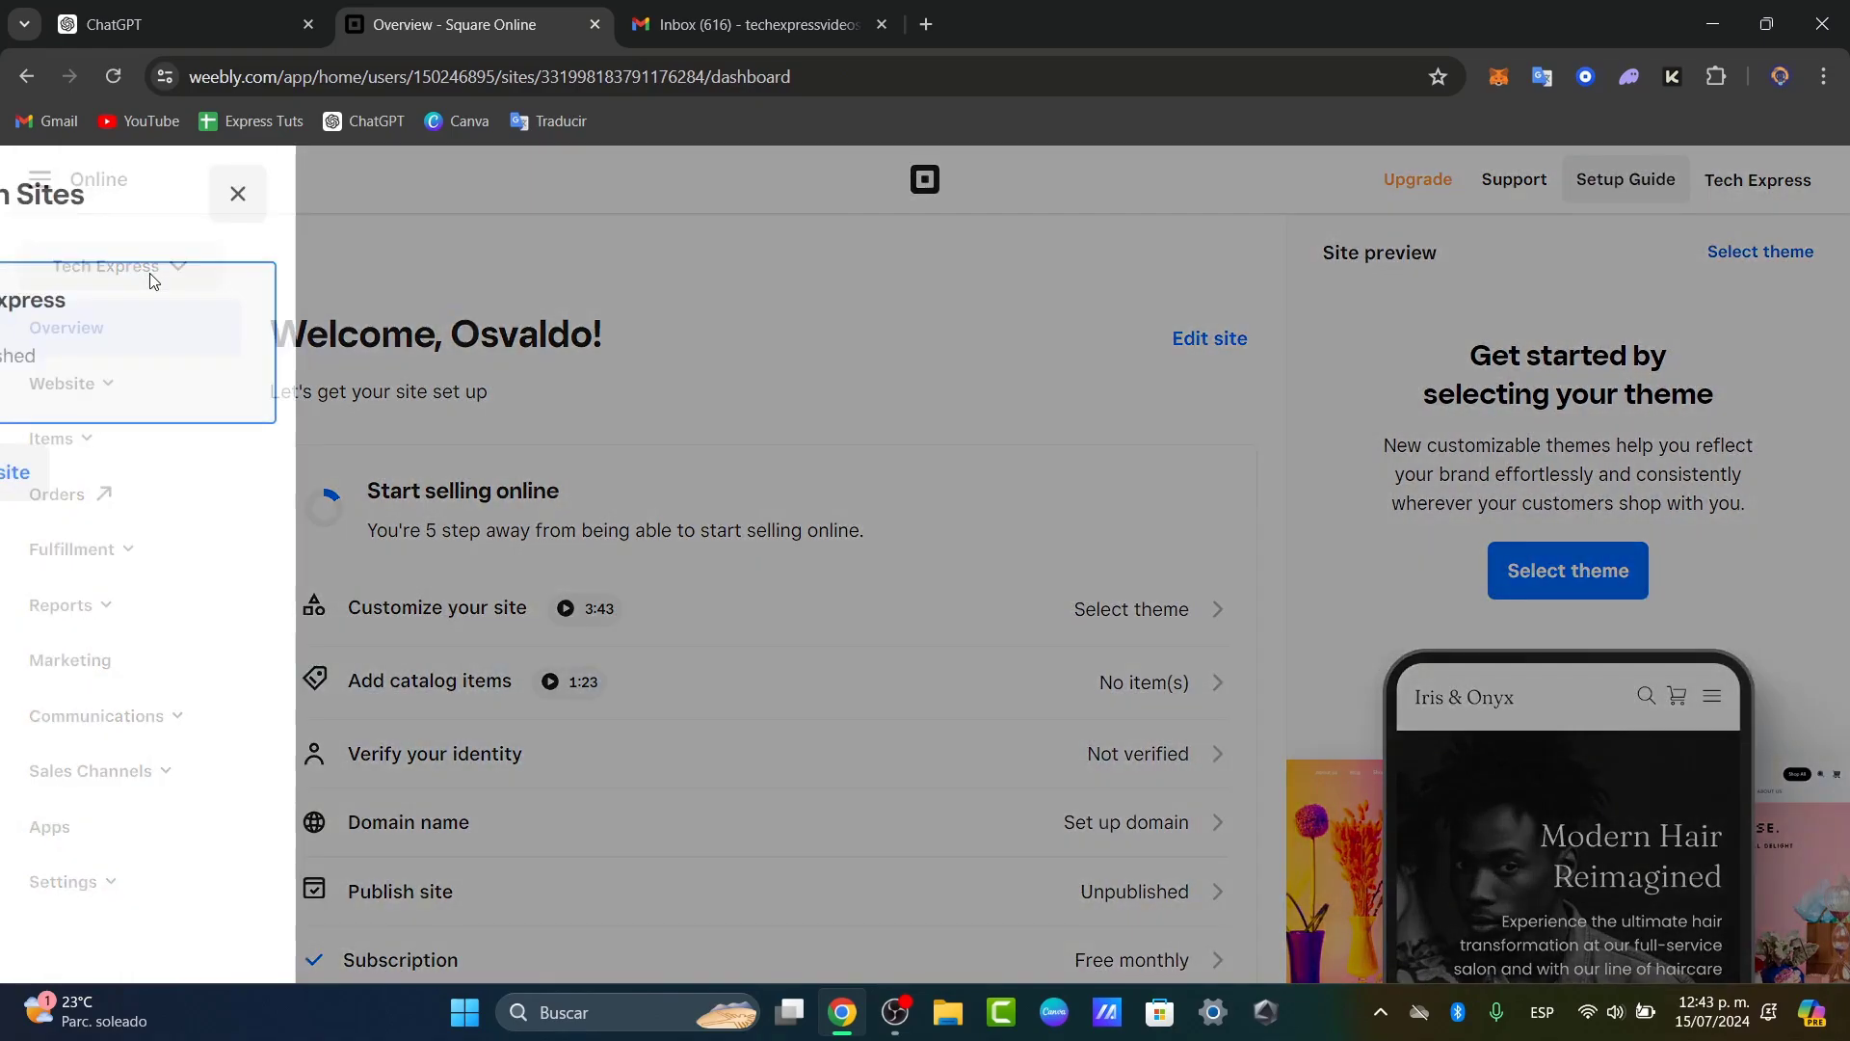
left_click(127, 470)
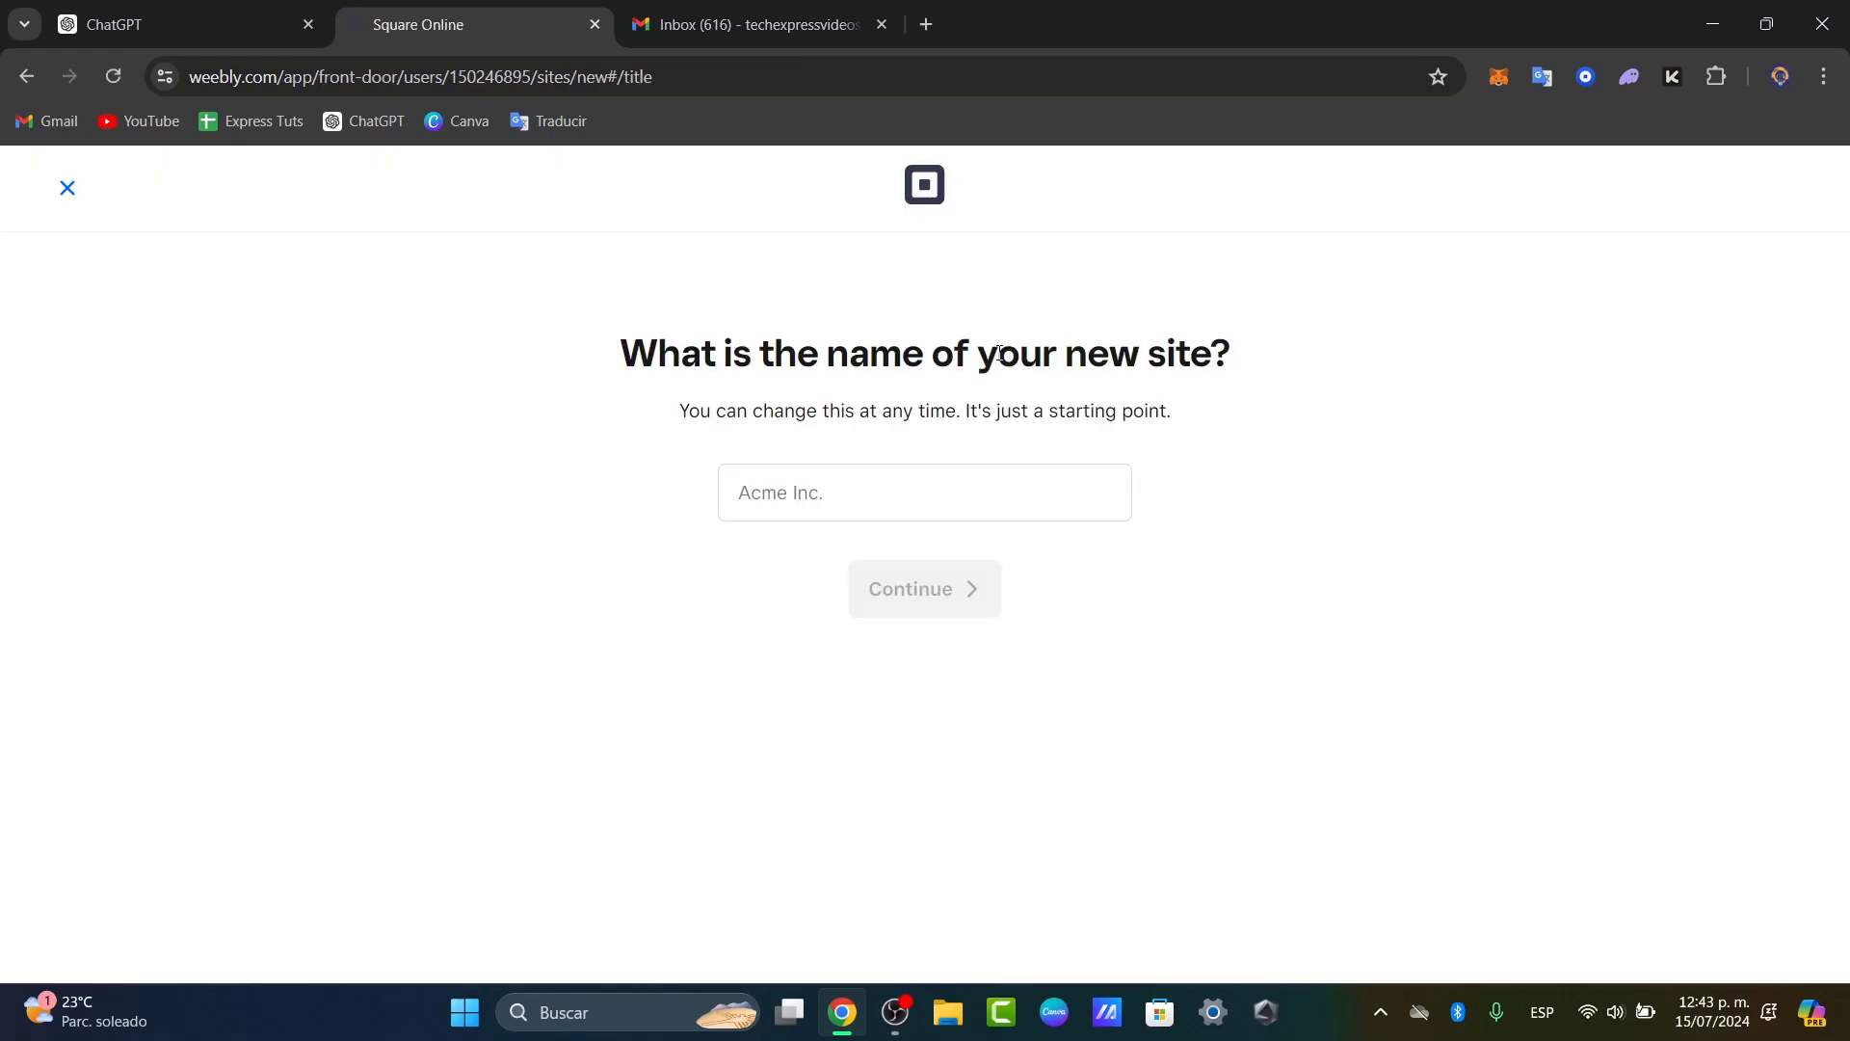
Step: Name the new site 'Cool Cats' and have it ship from the Tech Express location
left_click(925, 493)
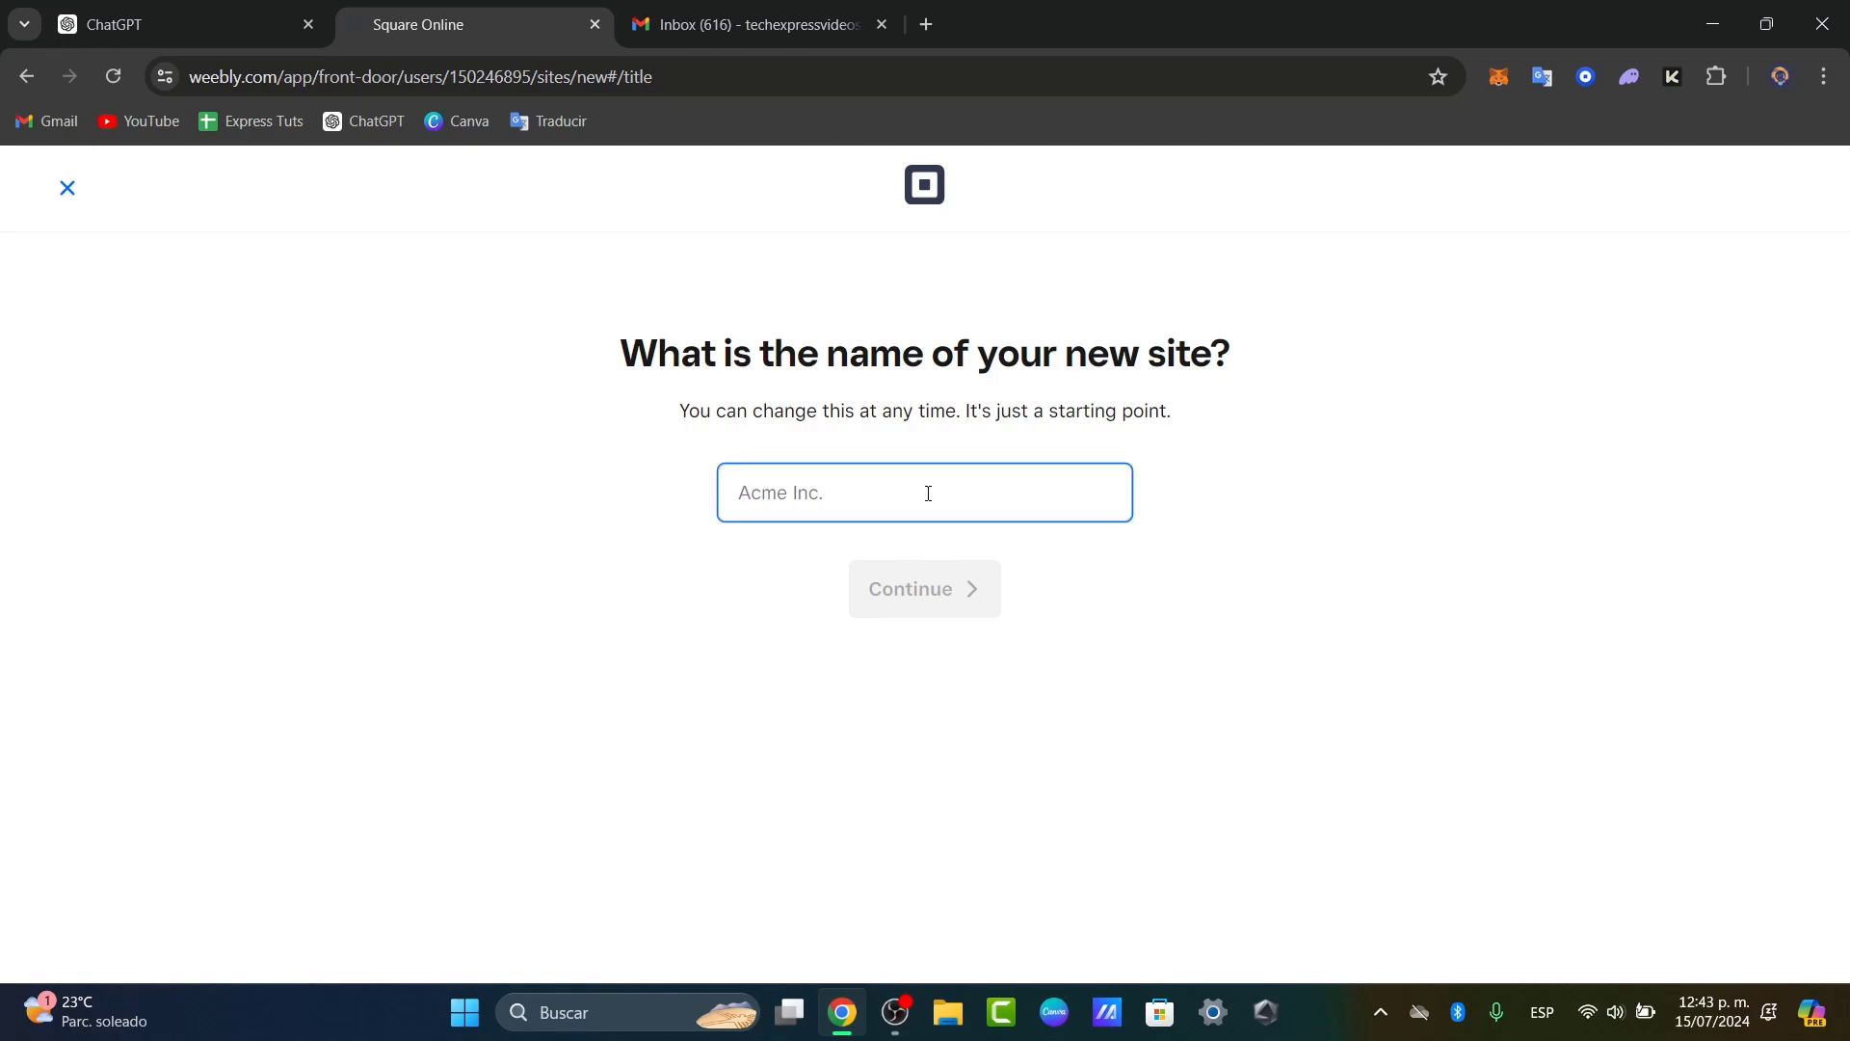
type("Cool Cats")
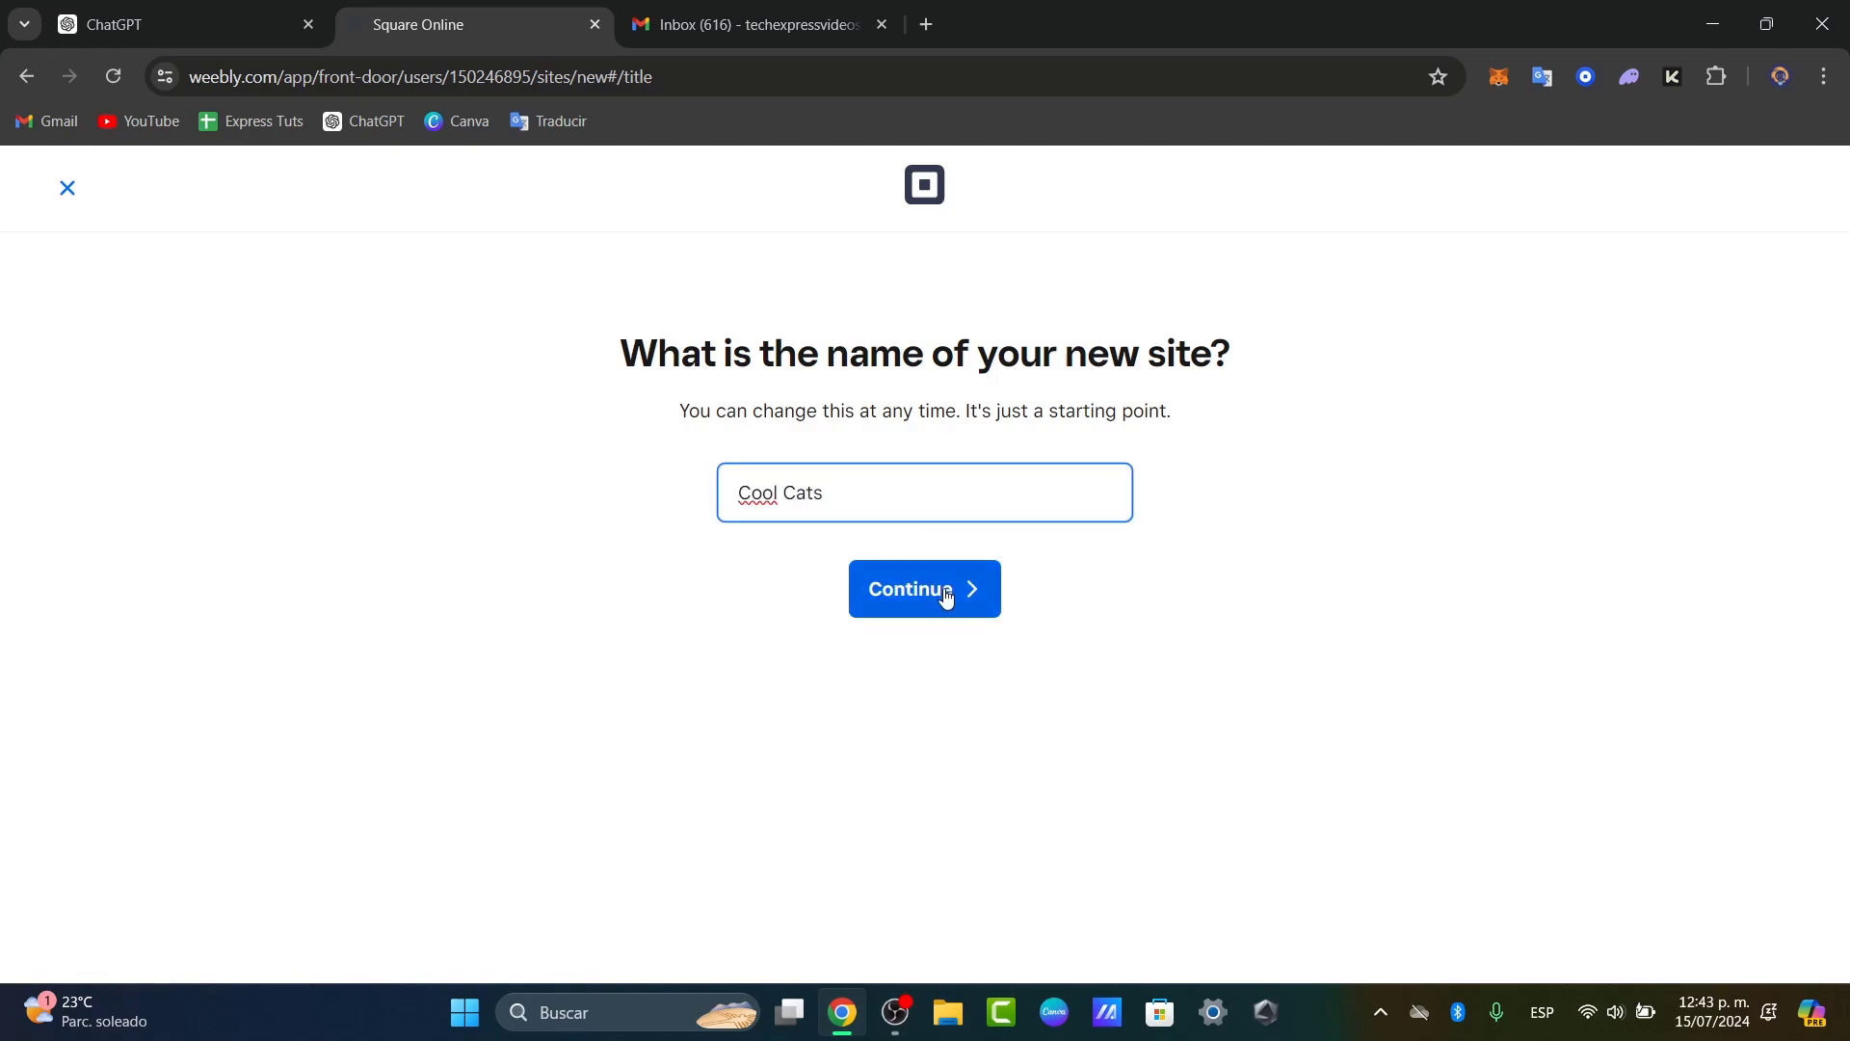
left_click(945, 590)
left_click(863, 545)
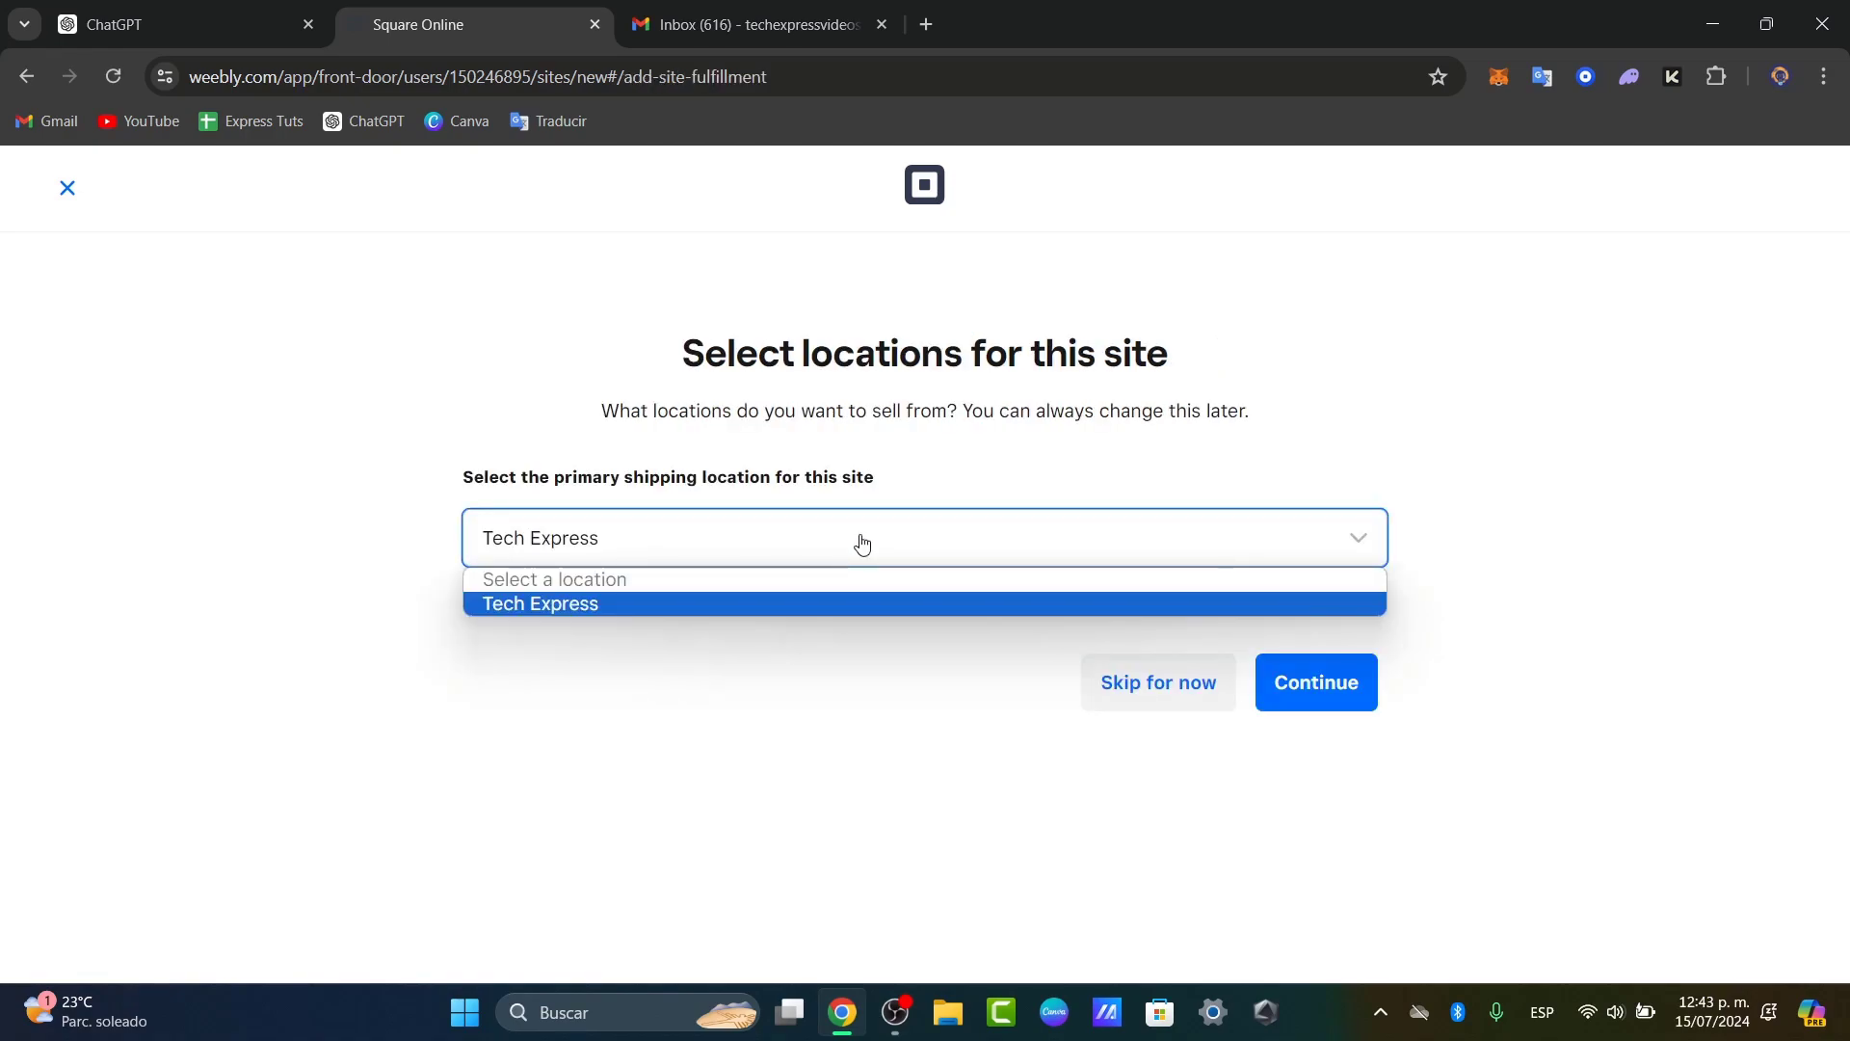
left_click(1362, 694)
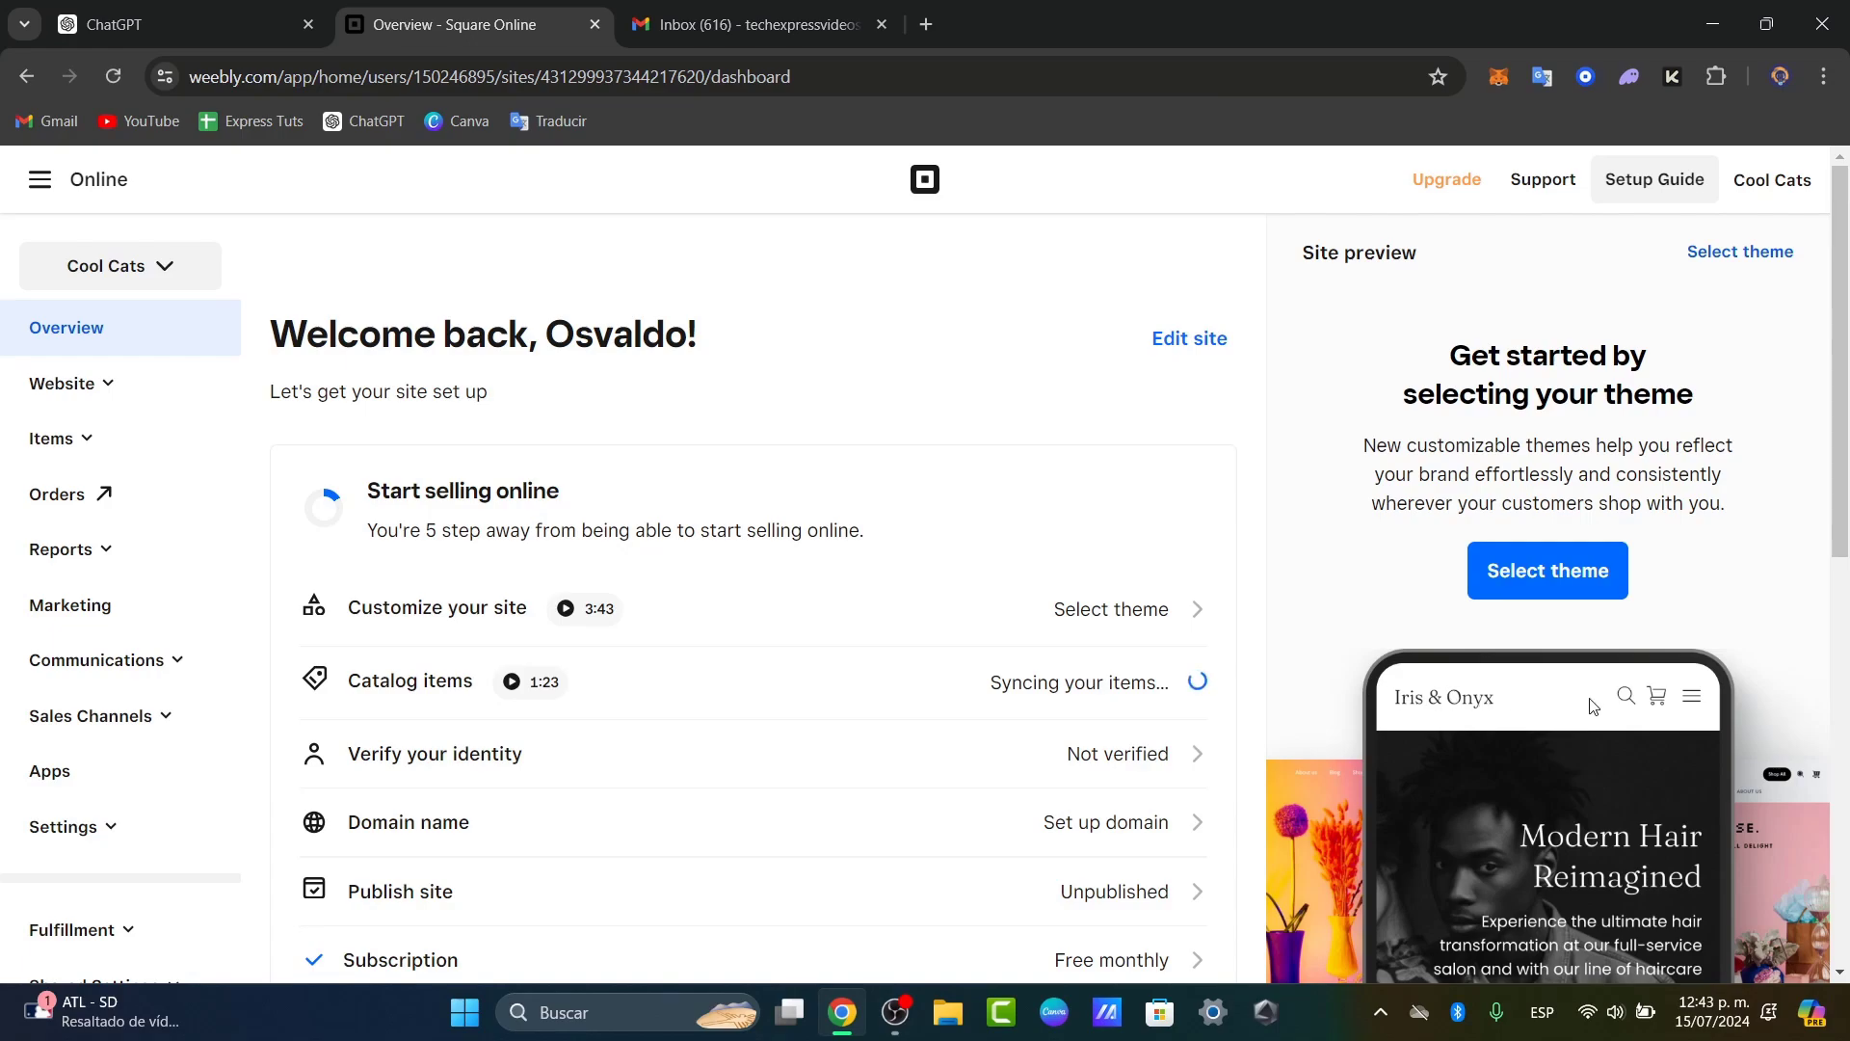
Step: Scroll the Cool Cats dashboard to find the theme selection option
scroll(1640, 761, "down", 5)
scroll(1380, 471, "up", 5)
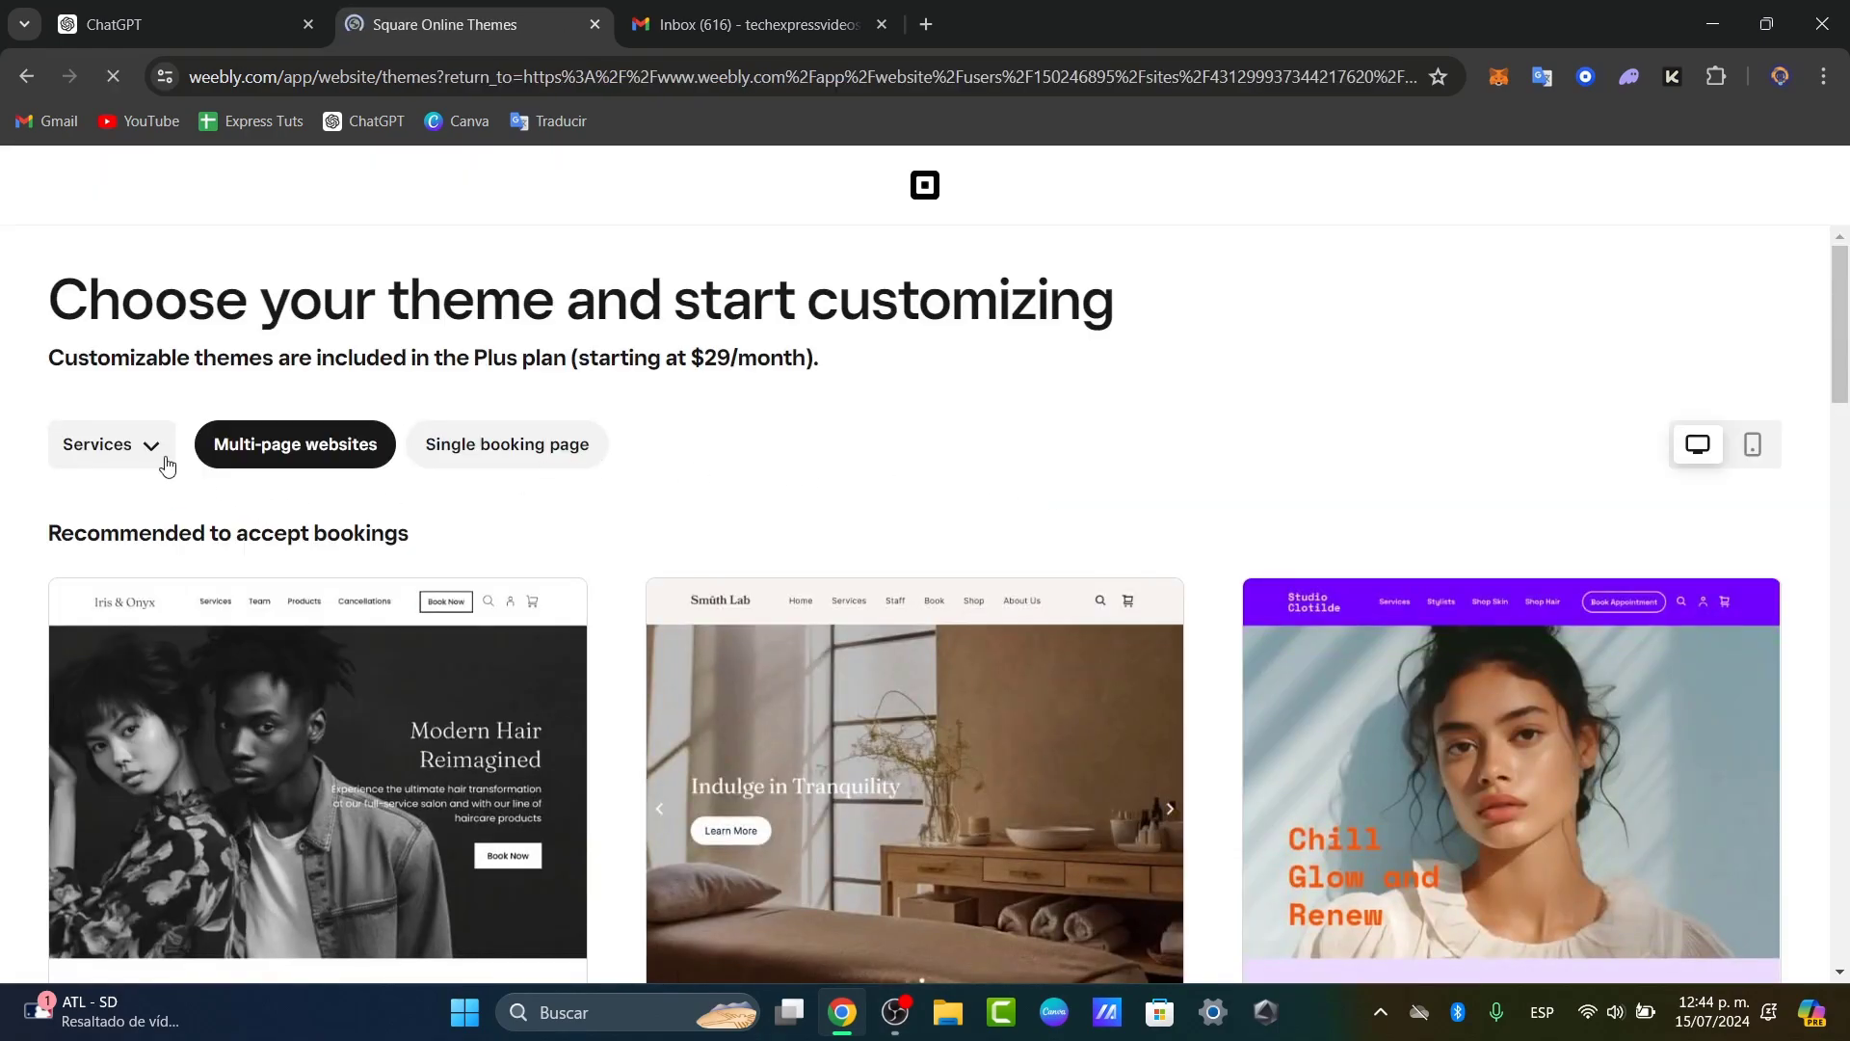
Step: Look through the theme gallery in its default category
left_click(126, 445)
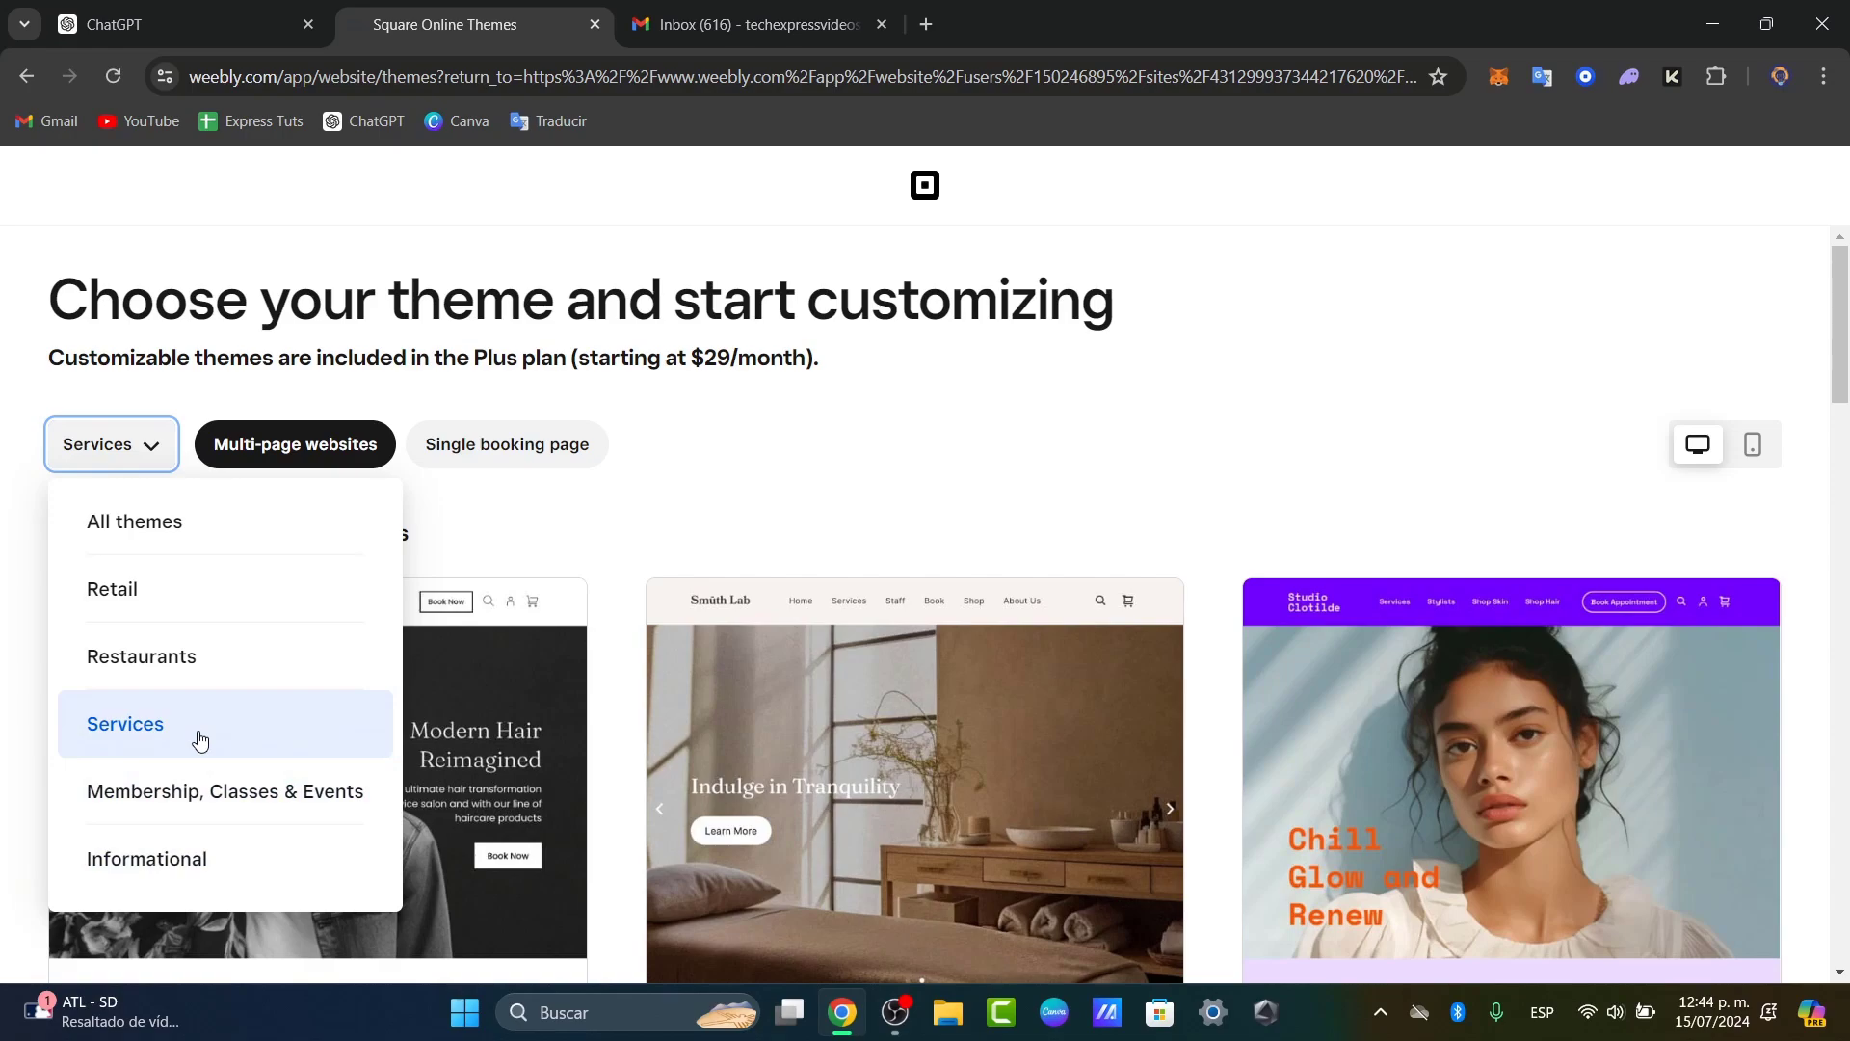
left_click(594, 484)
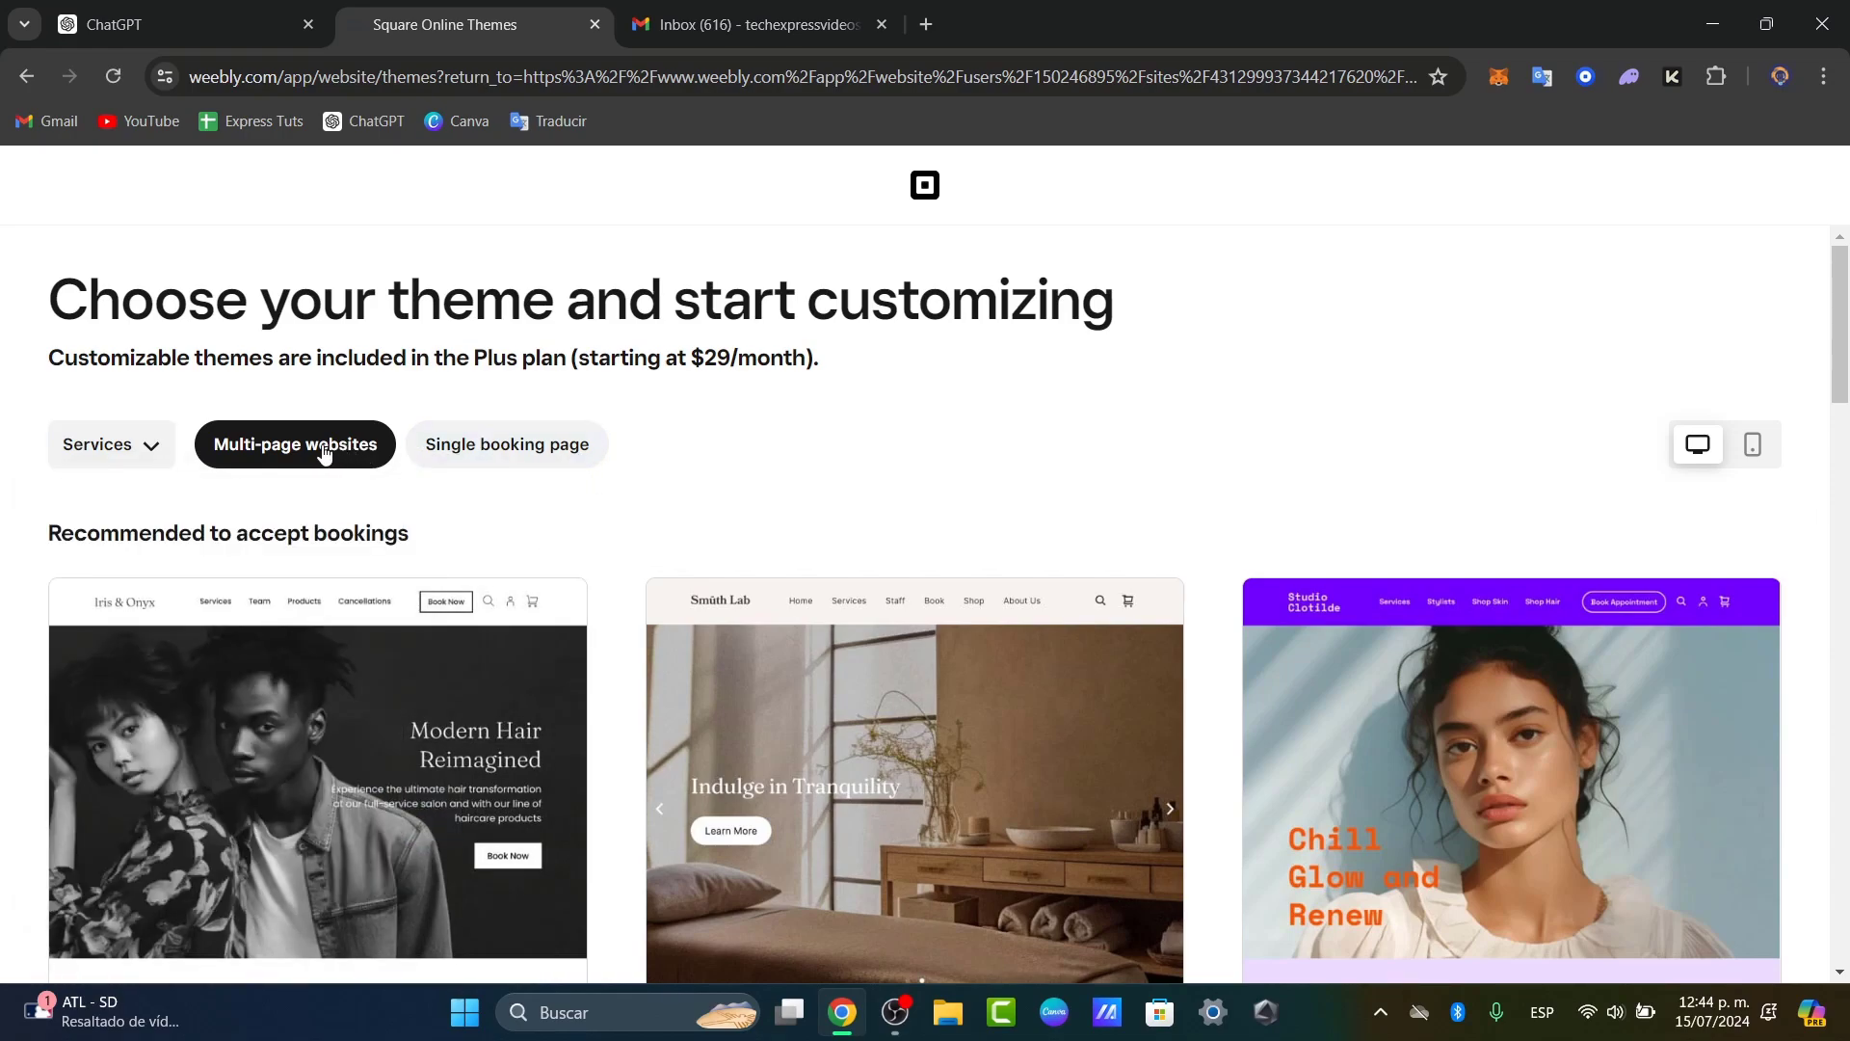
scroll(597, 465, "down", 4)
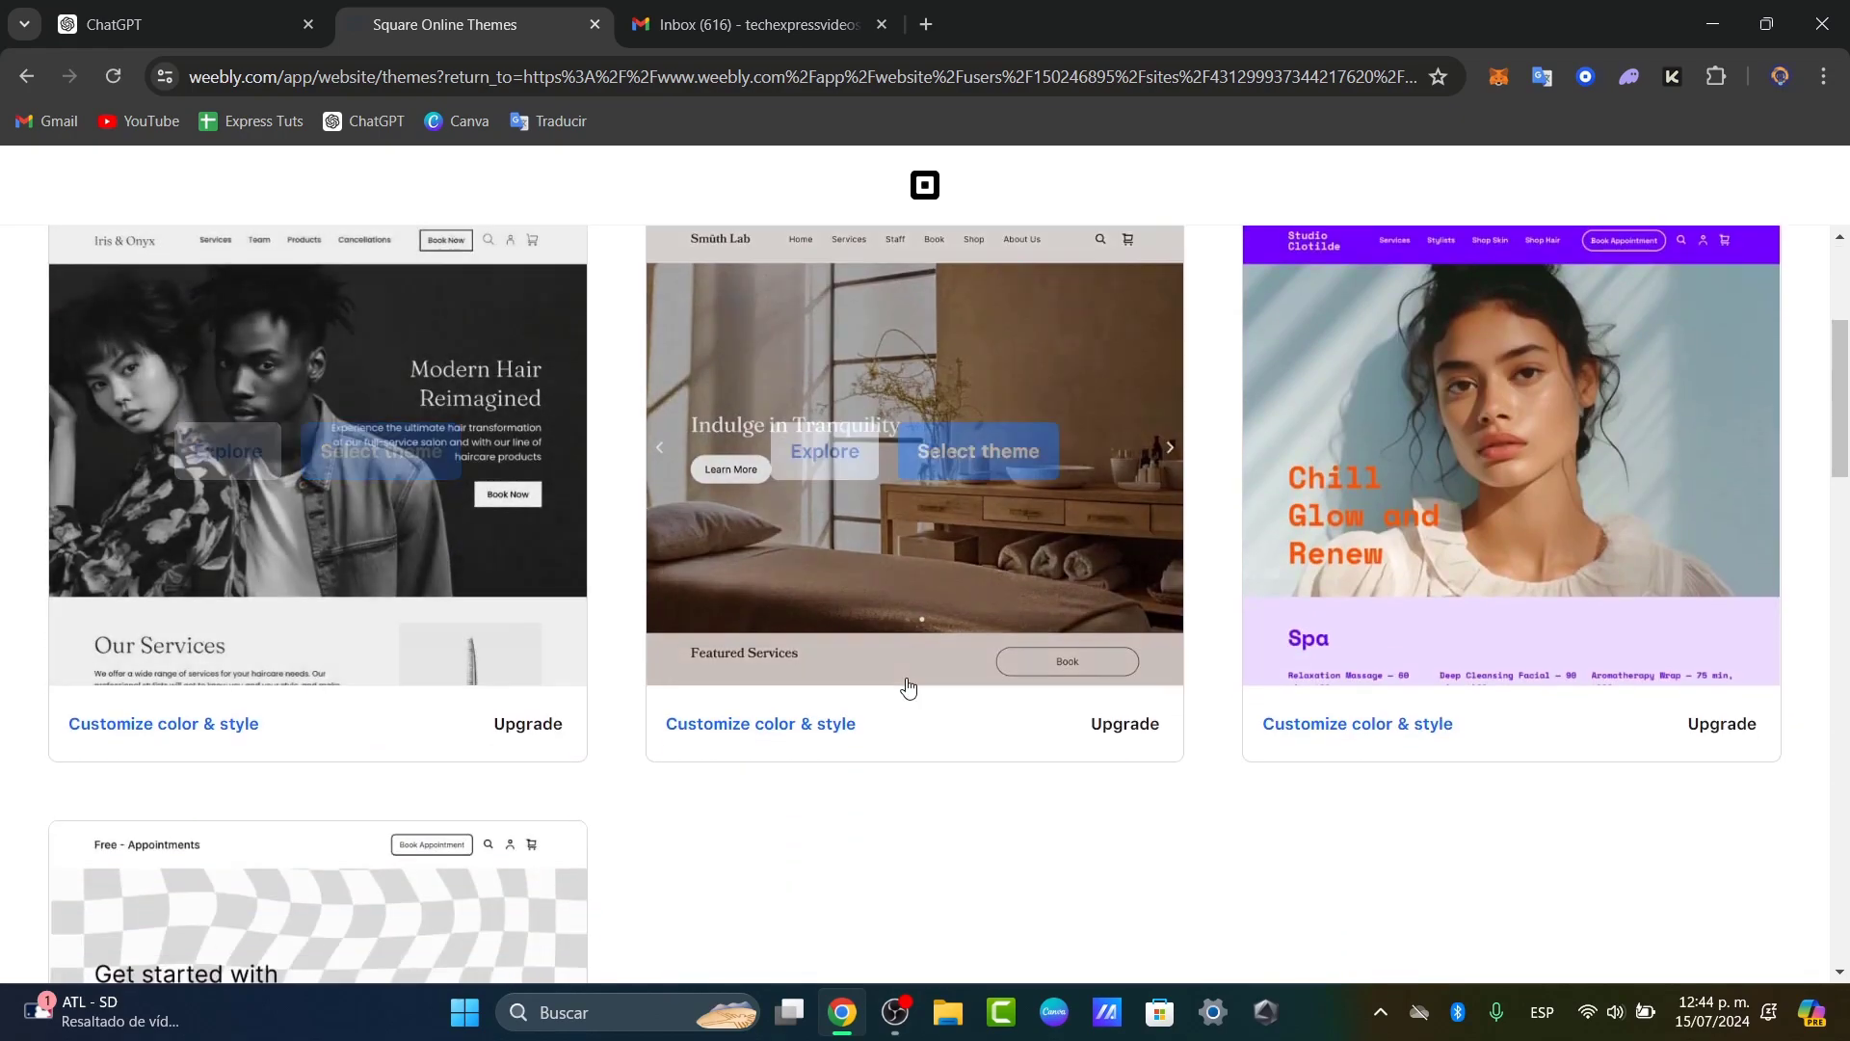
scroll(1409, 736, "down", 5)
scroll(1242, 744, "down", 6)
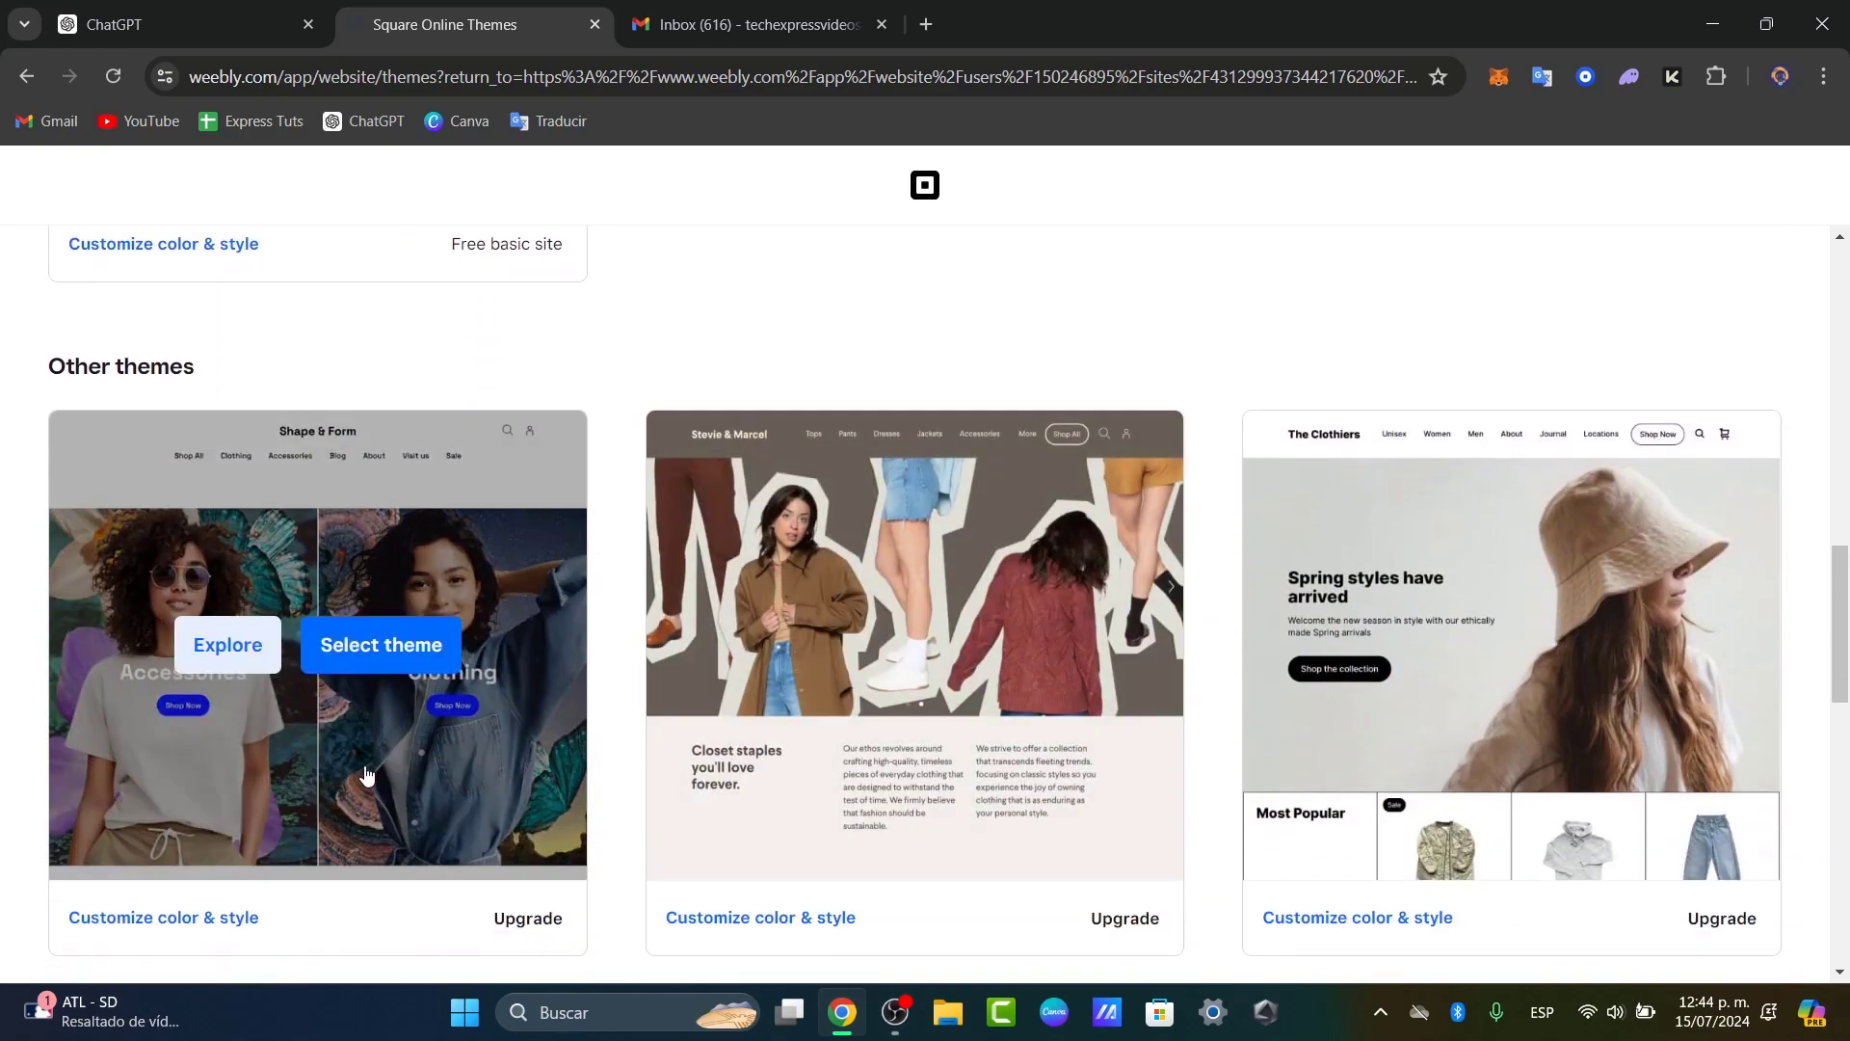
scroll(917, 744, "up", 10)
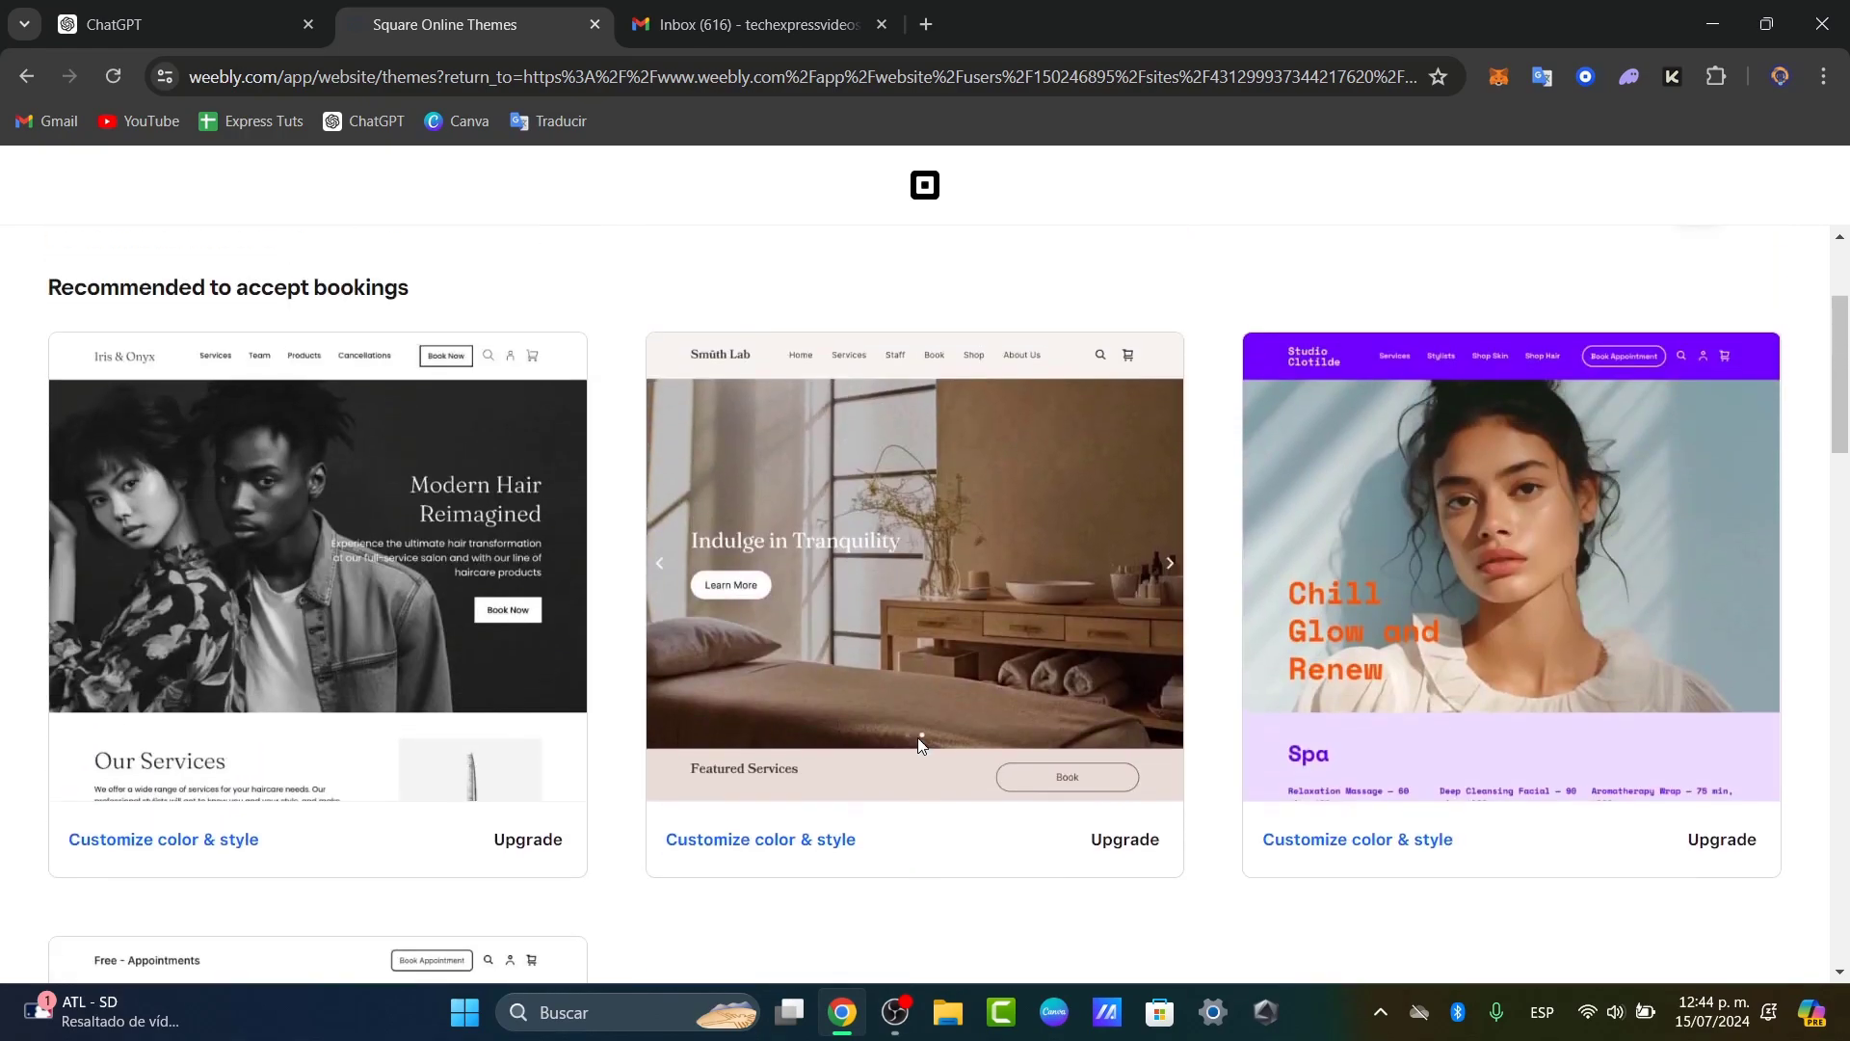
scroll(917, 738, "up", 3)
scroll(918, 737, "down", 3)
scroll(917, 737, "up", 3)
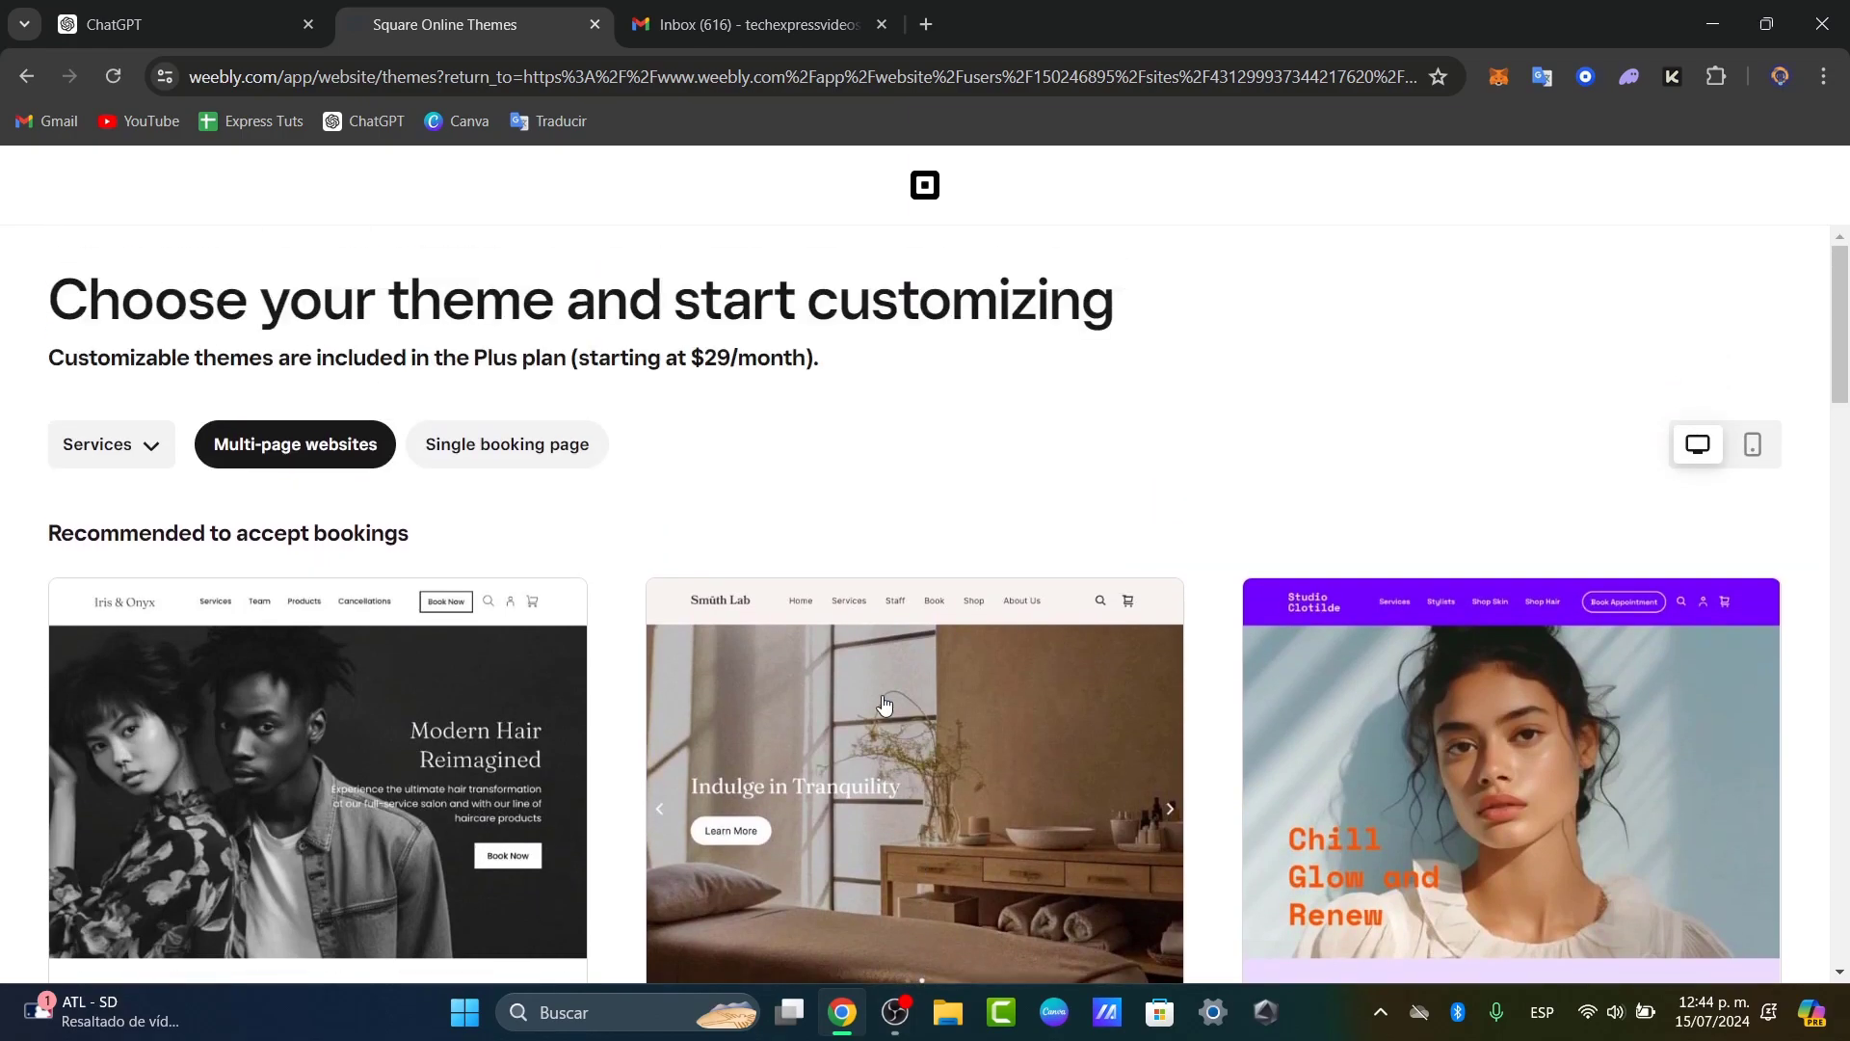
Step: Switch the category filter to All themes and scroll down to the free basic templates
left_click(143, 447)
left_click(185, 523)
scroll(771, 433, "down", 3)
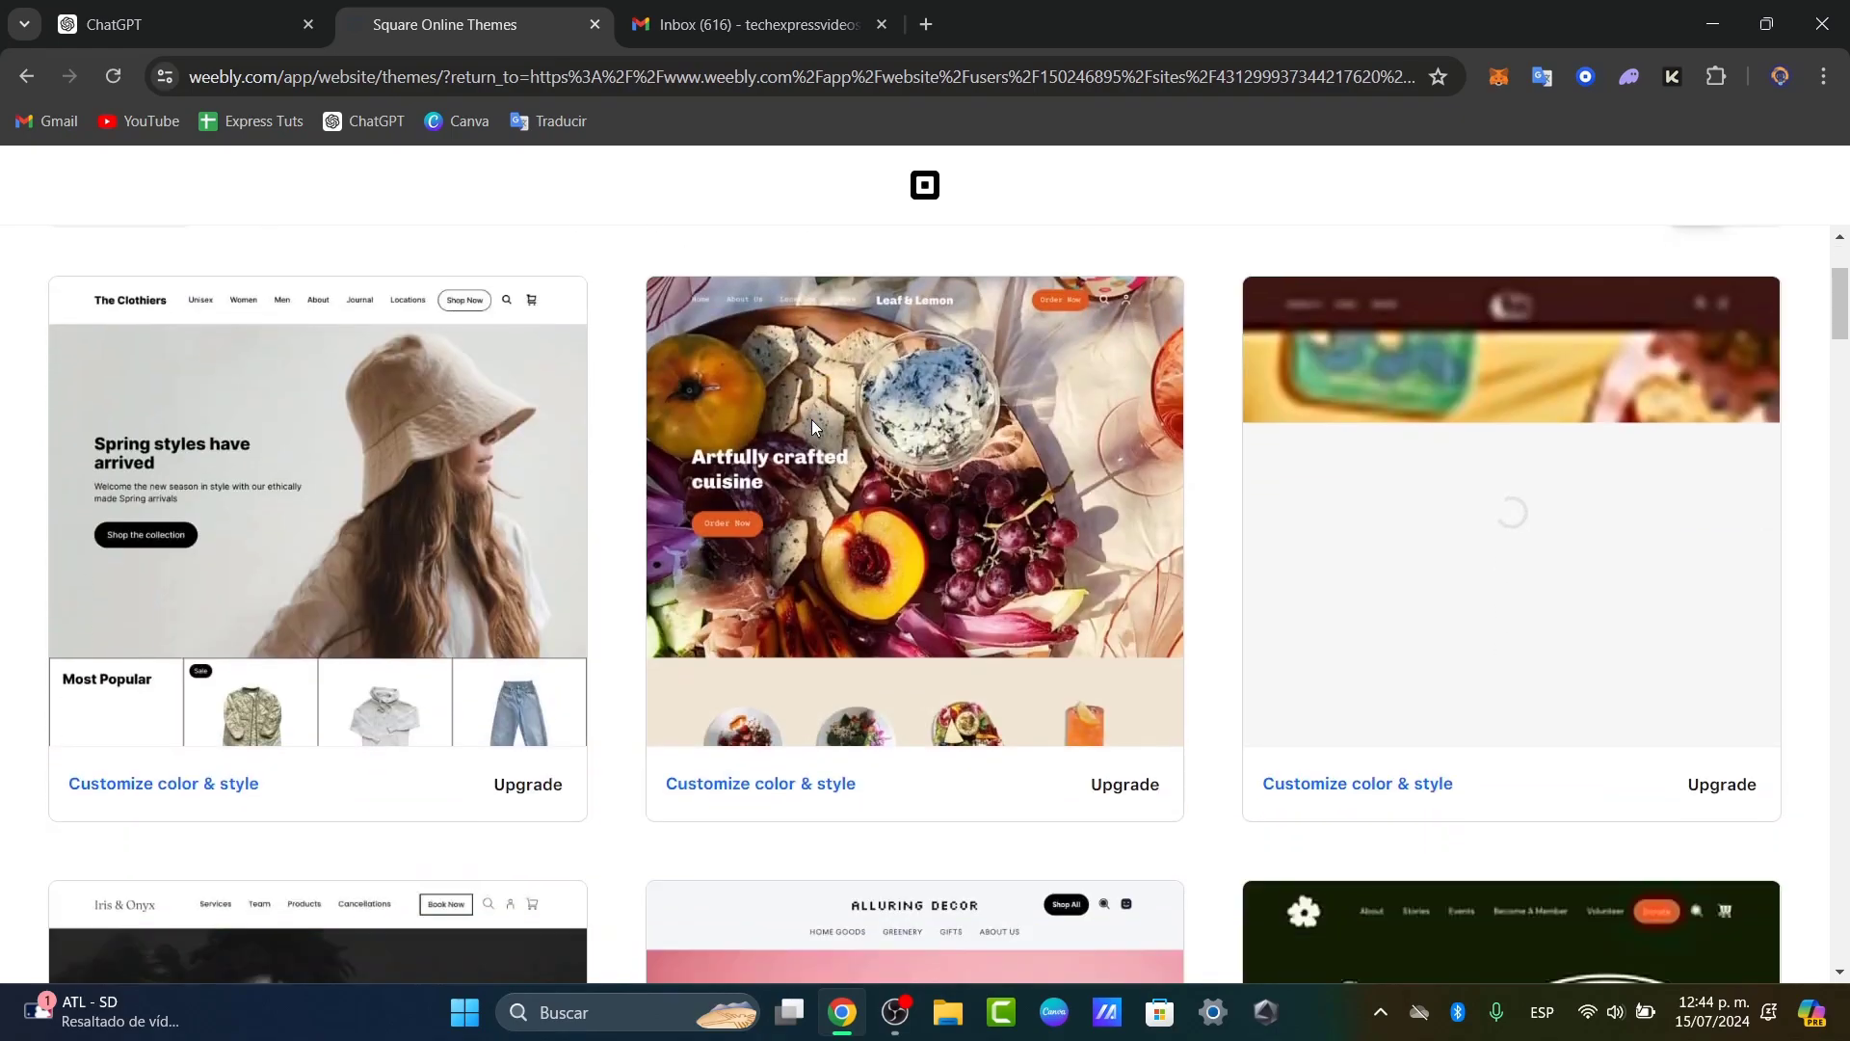
scroll(983, 594, "down", 5)
scroll(983, 595, "down", 8)
scroll(983, 594, "down", 10)
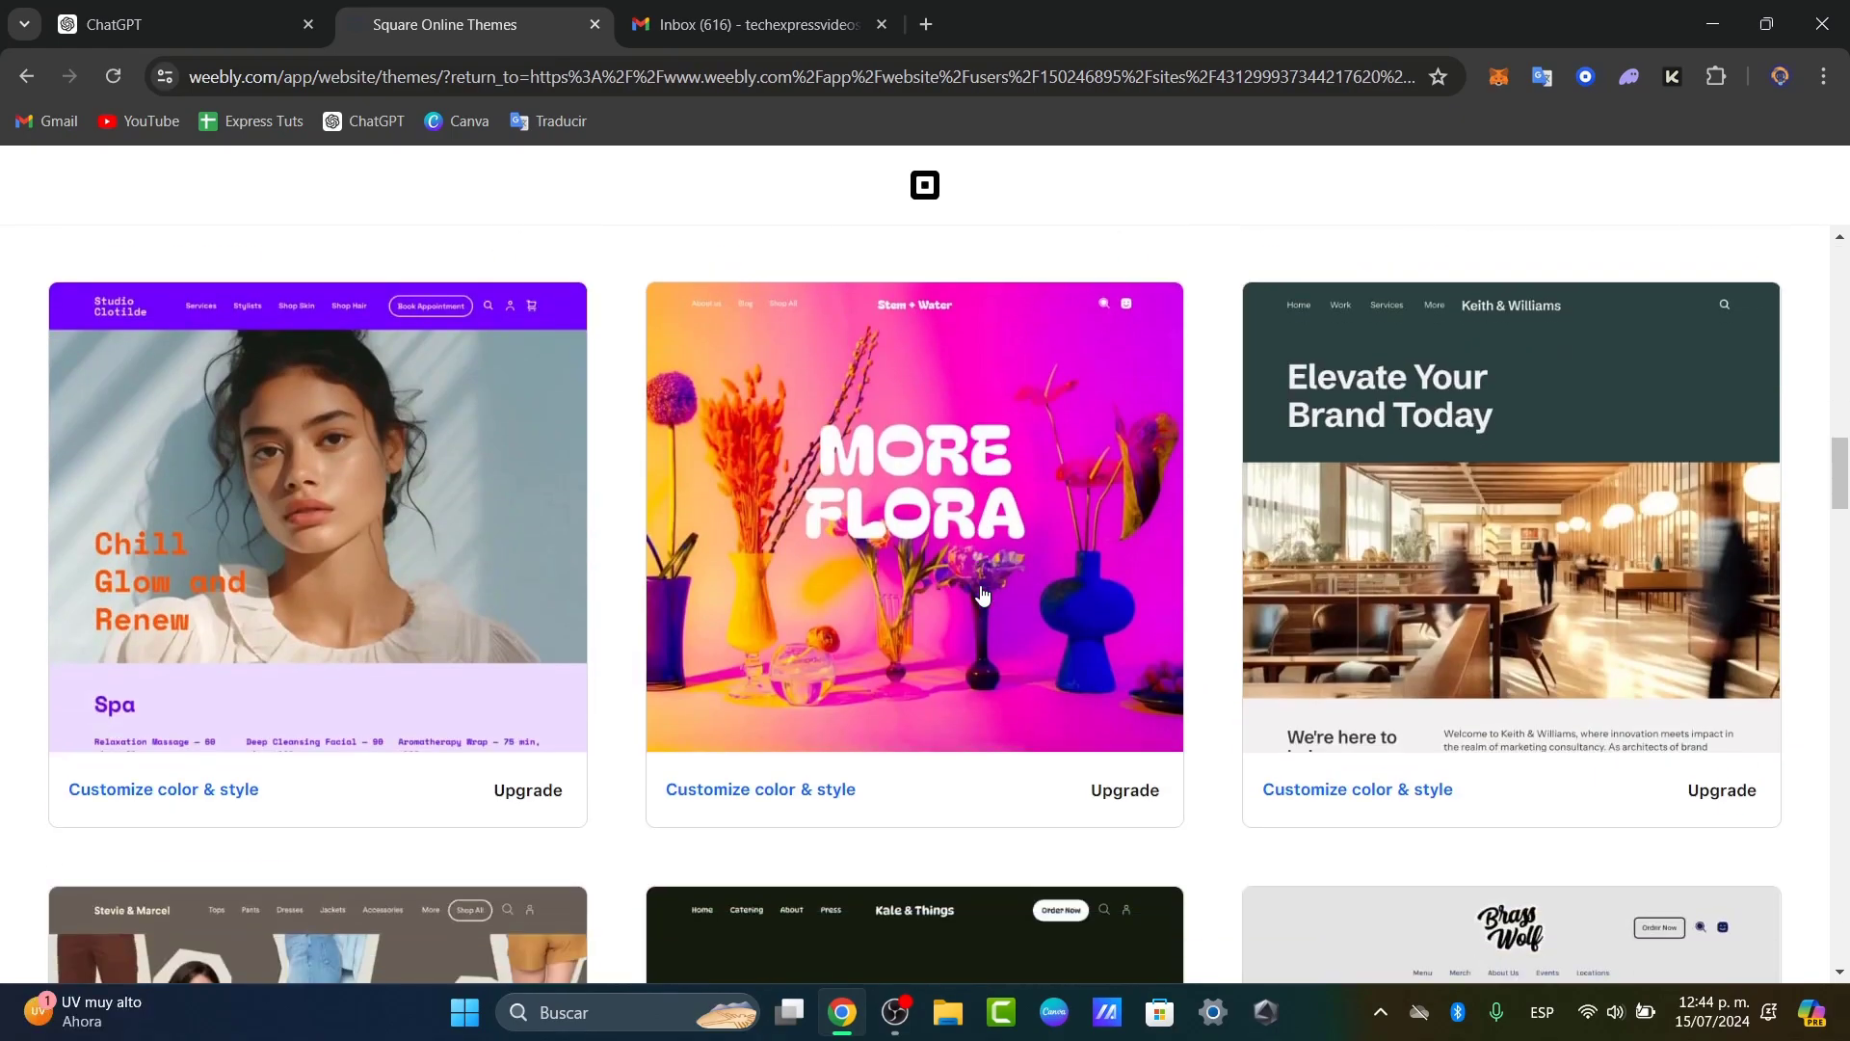
scroll(982, 595, "down", 20)
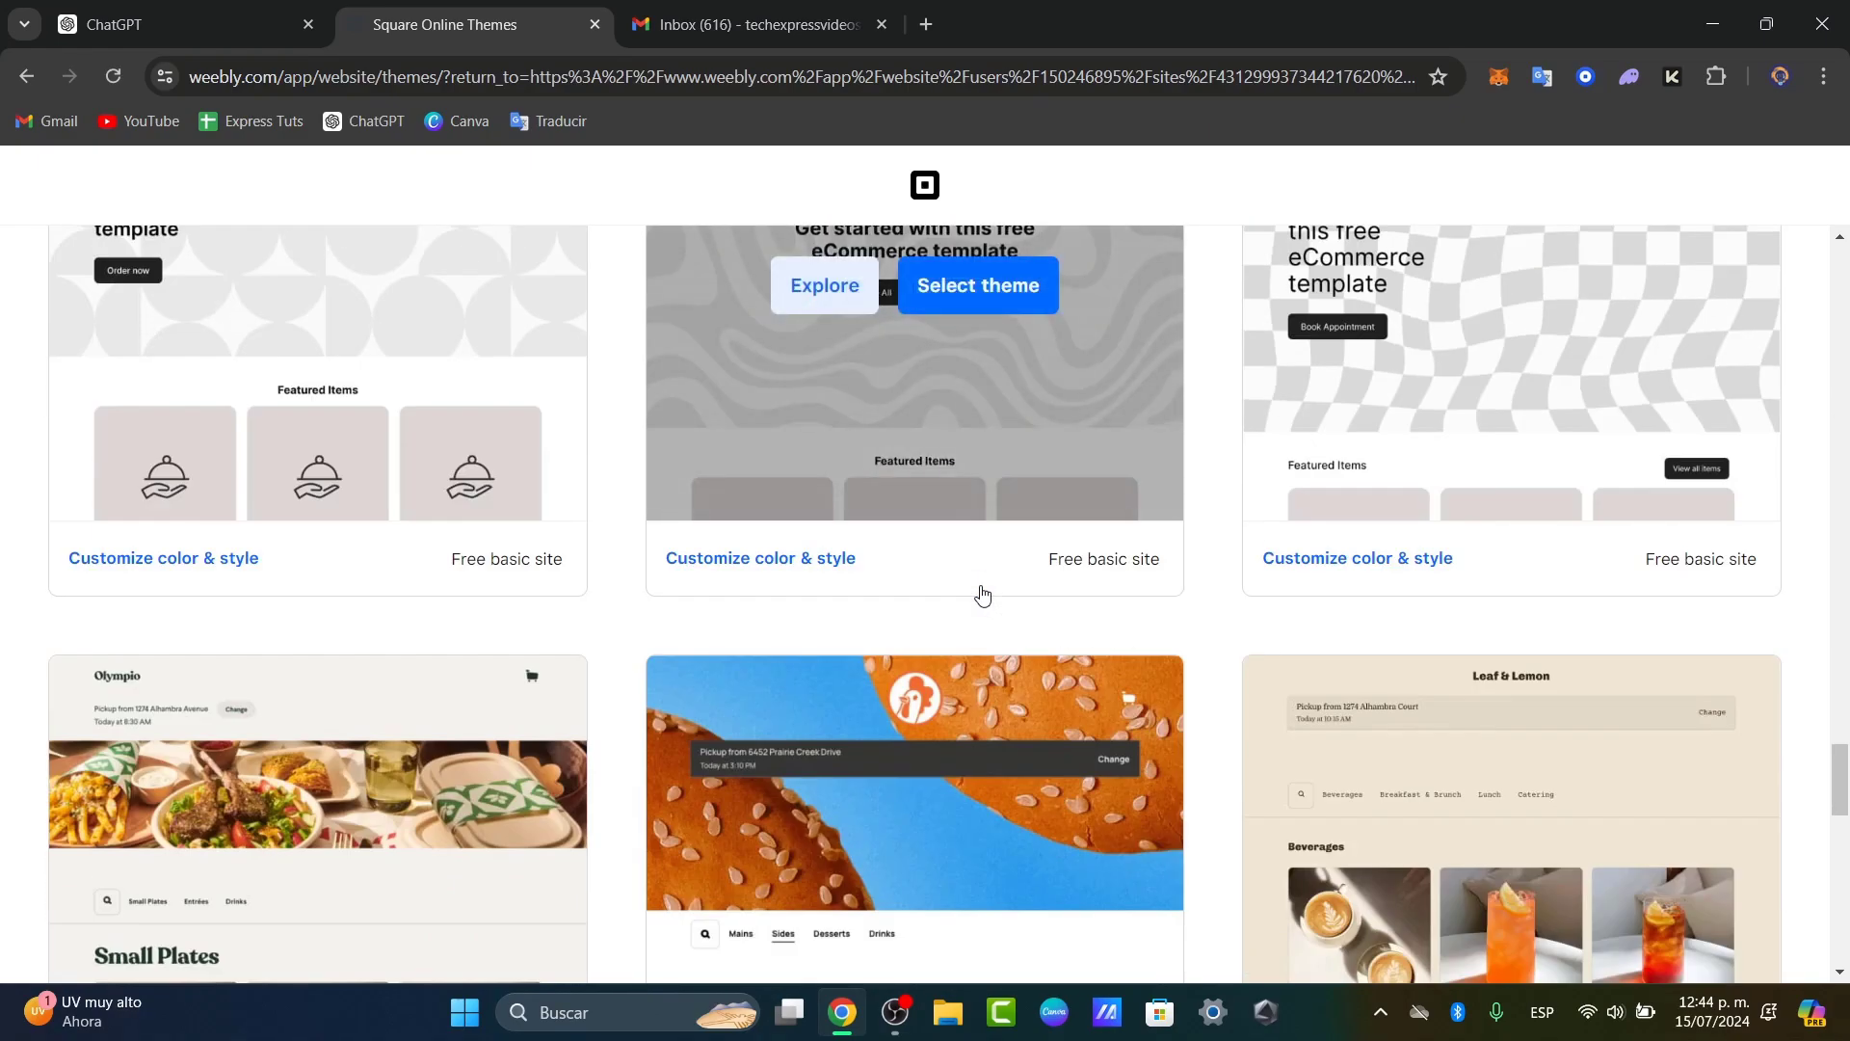
scroll(984, 598, "up", 3)
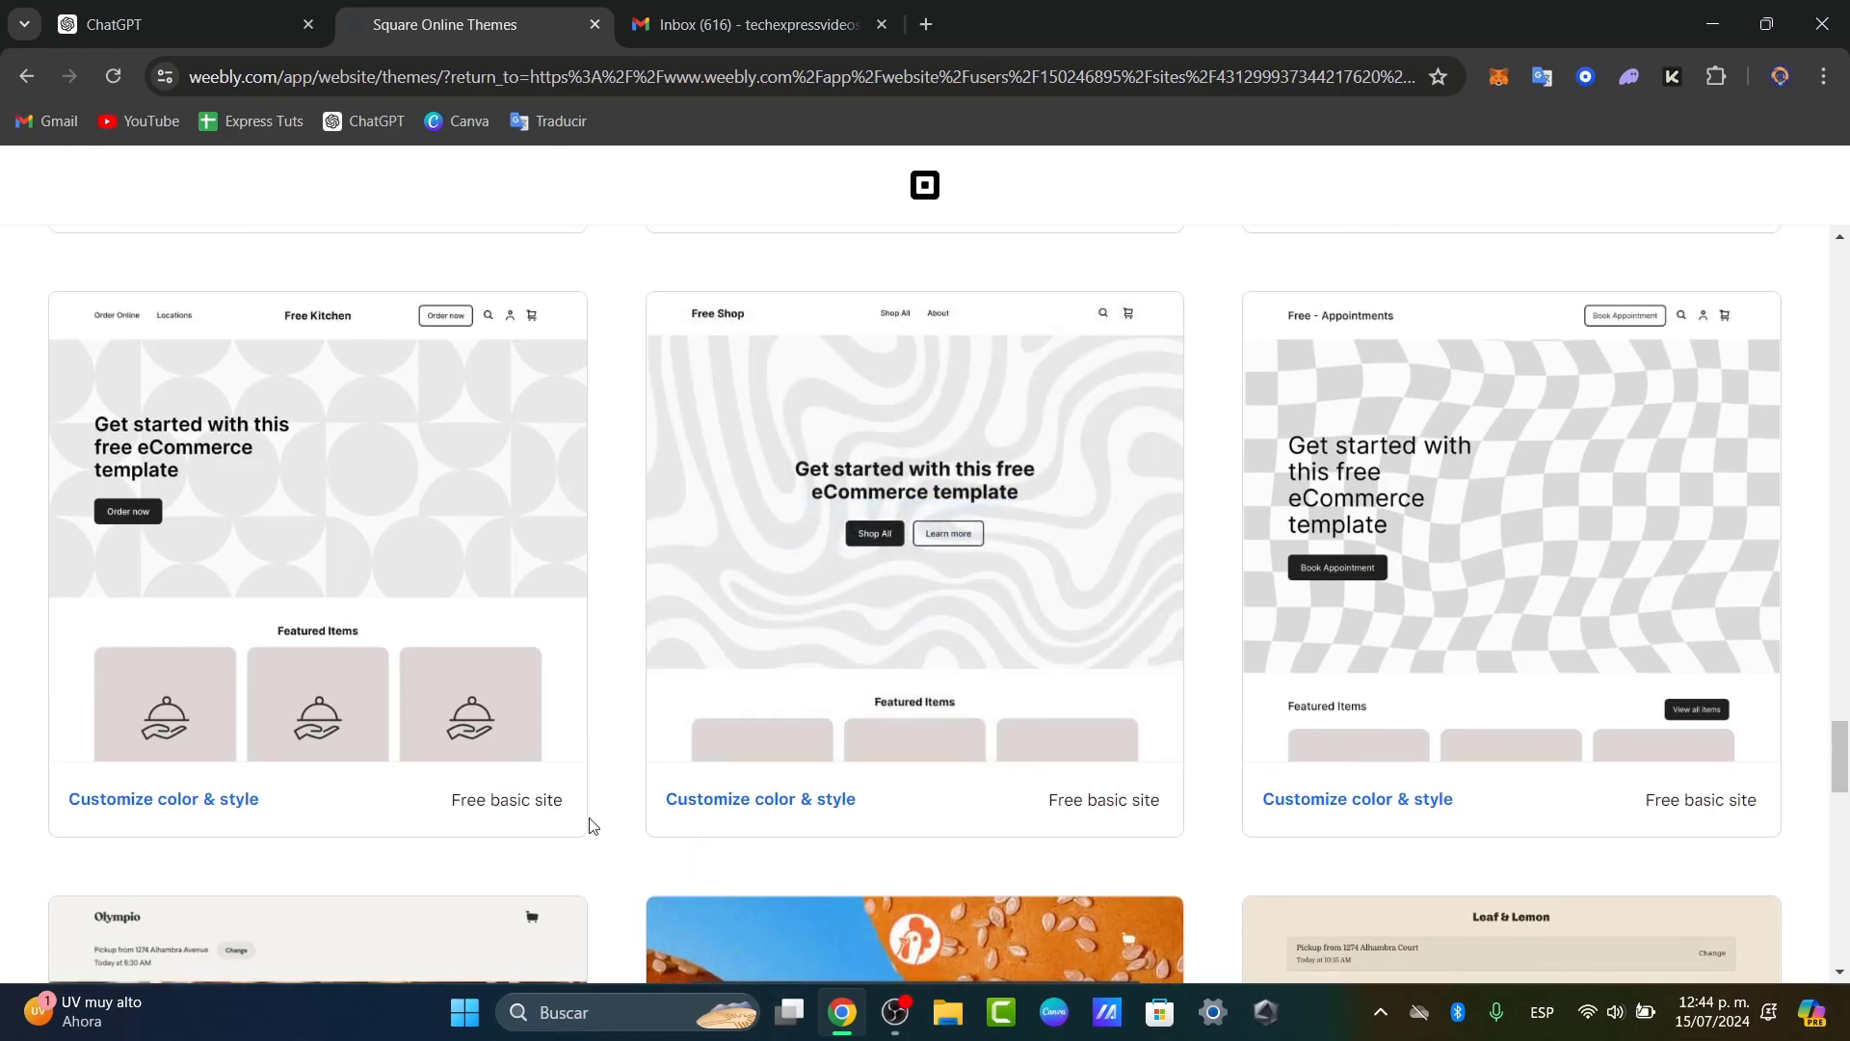
Step: Open the Free Kitchen theme and switch its site style to black and white
left_click(440, 610)
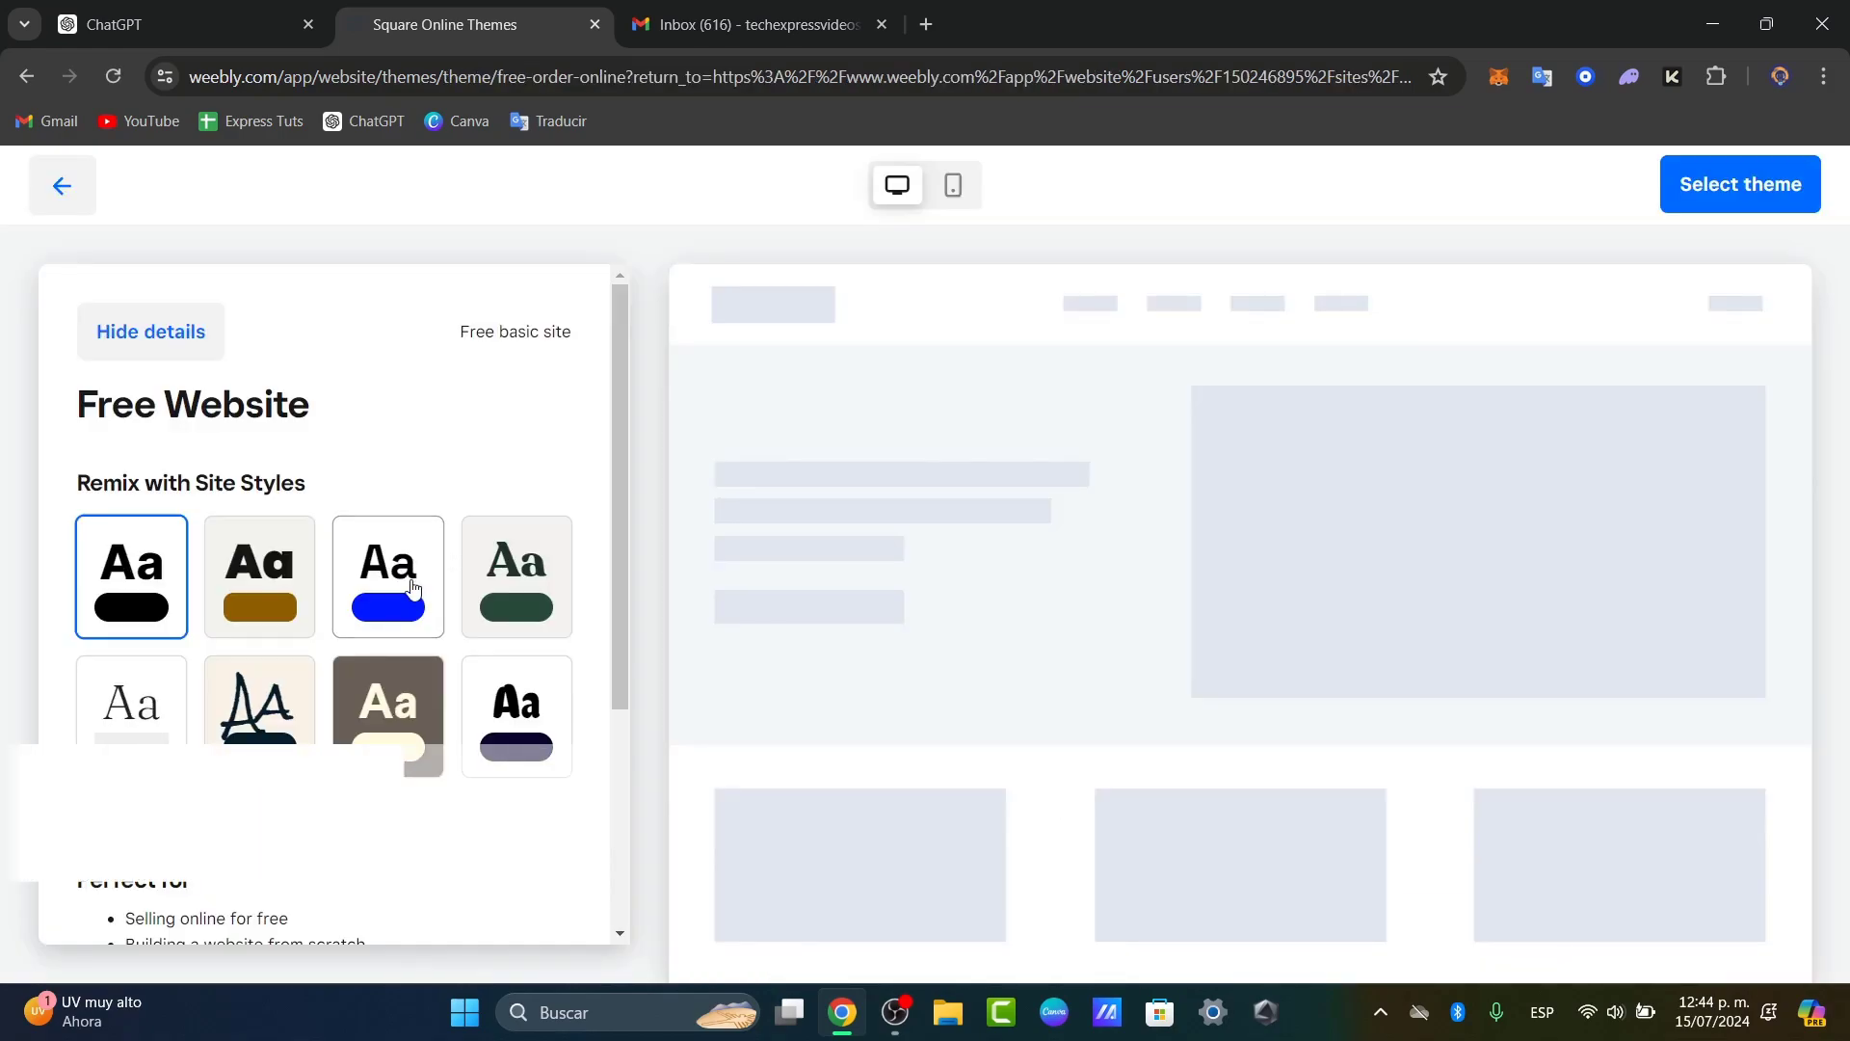
scroll(280, 453, "down", 1)
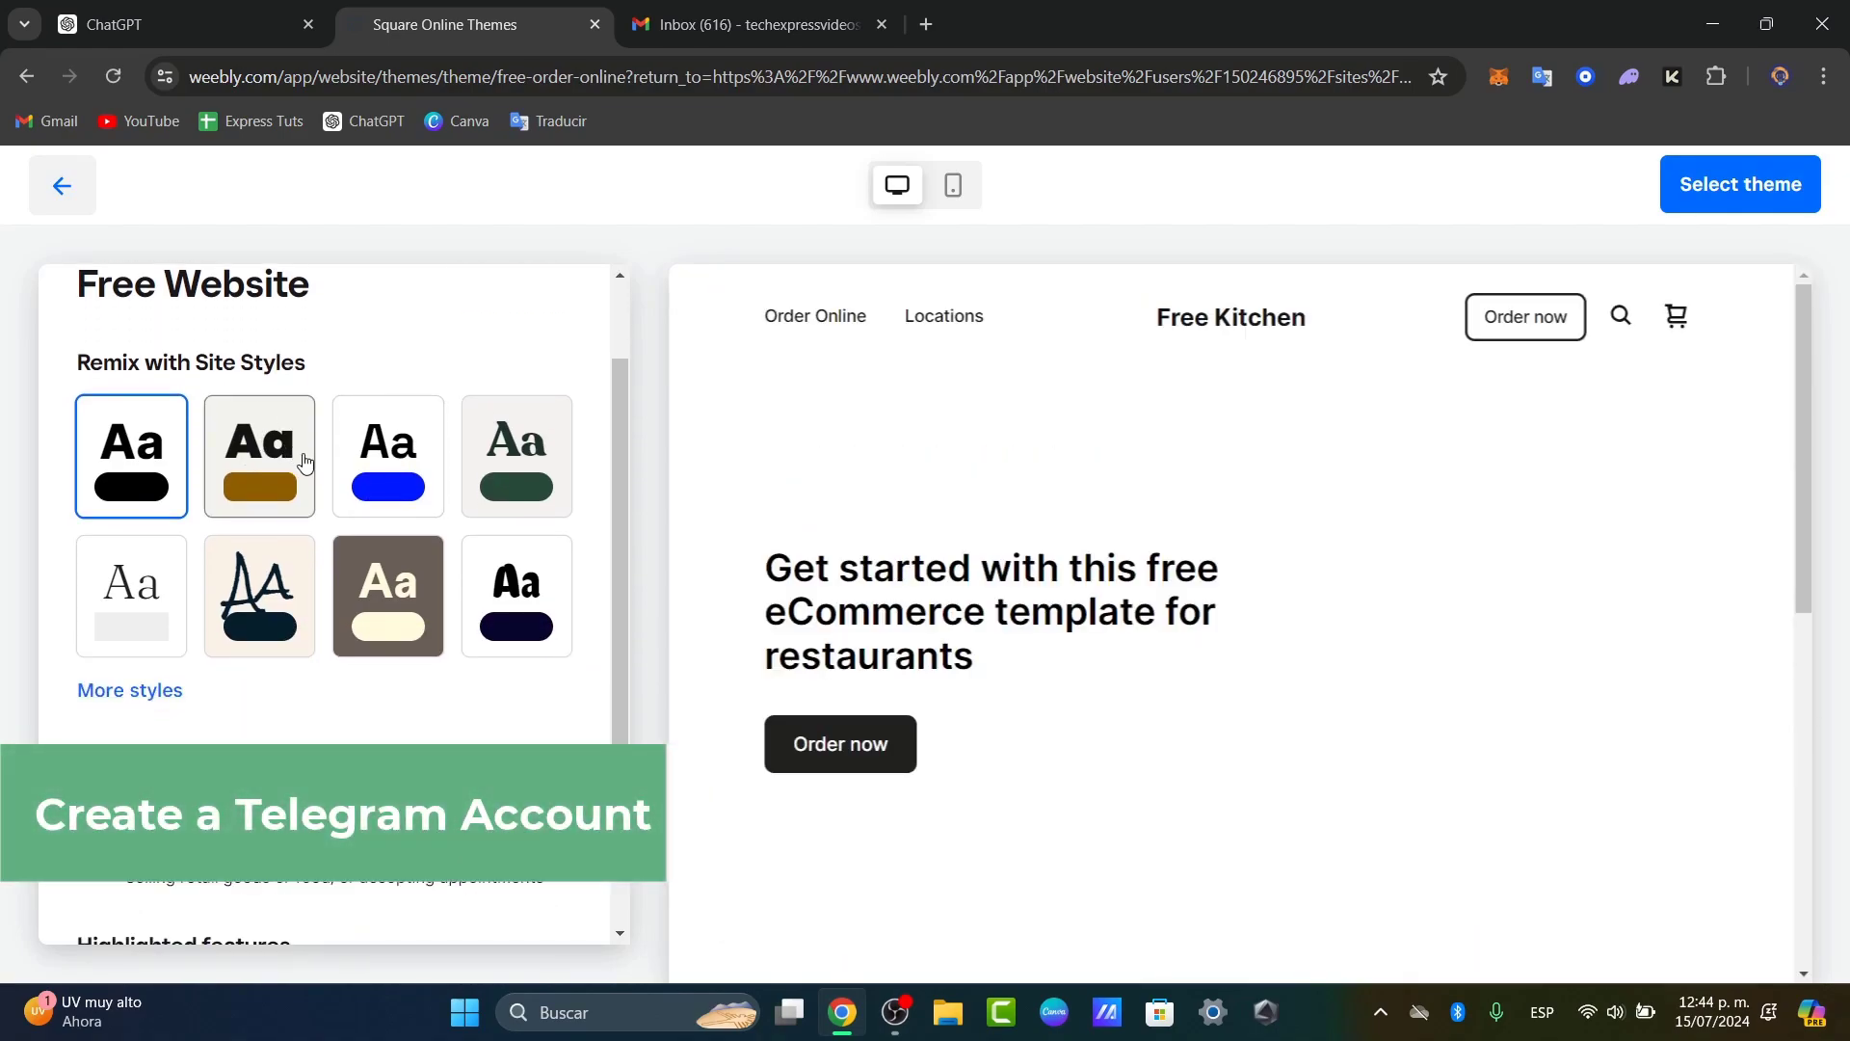
left_click(520, 603)
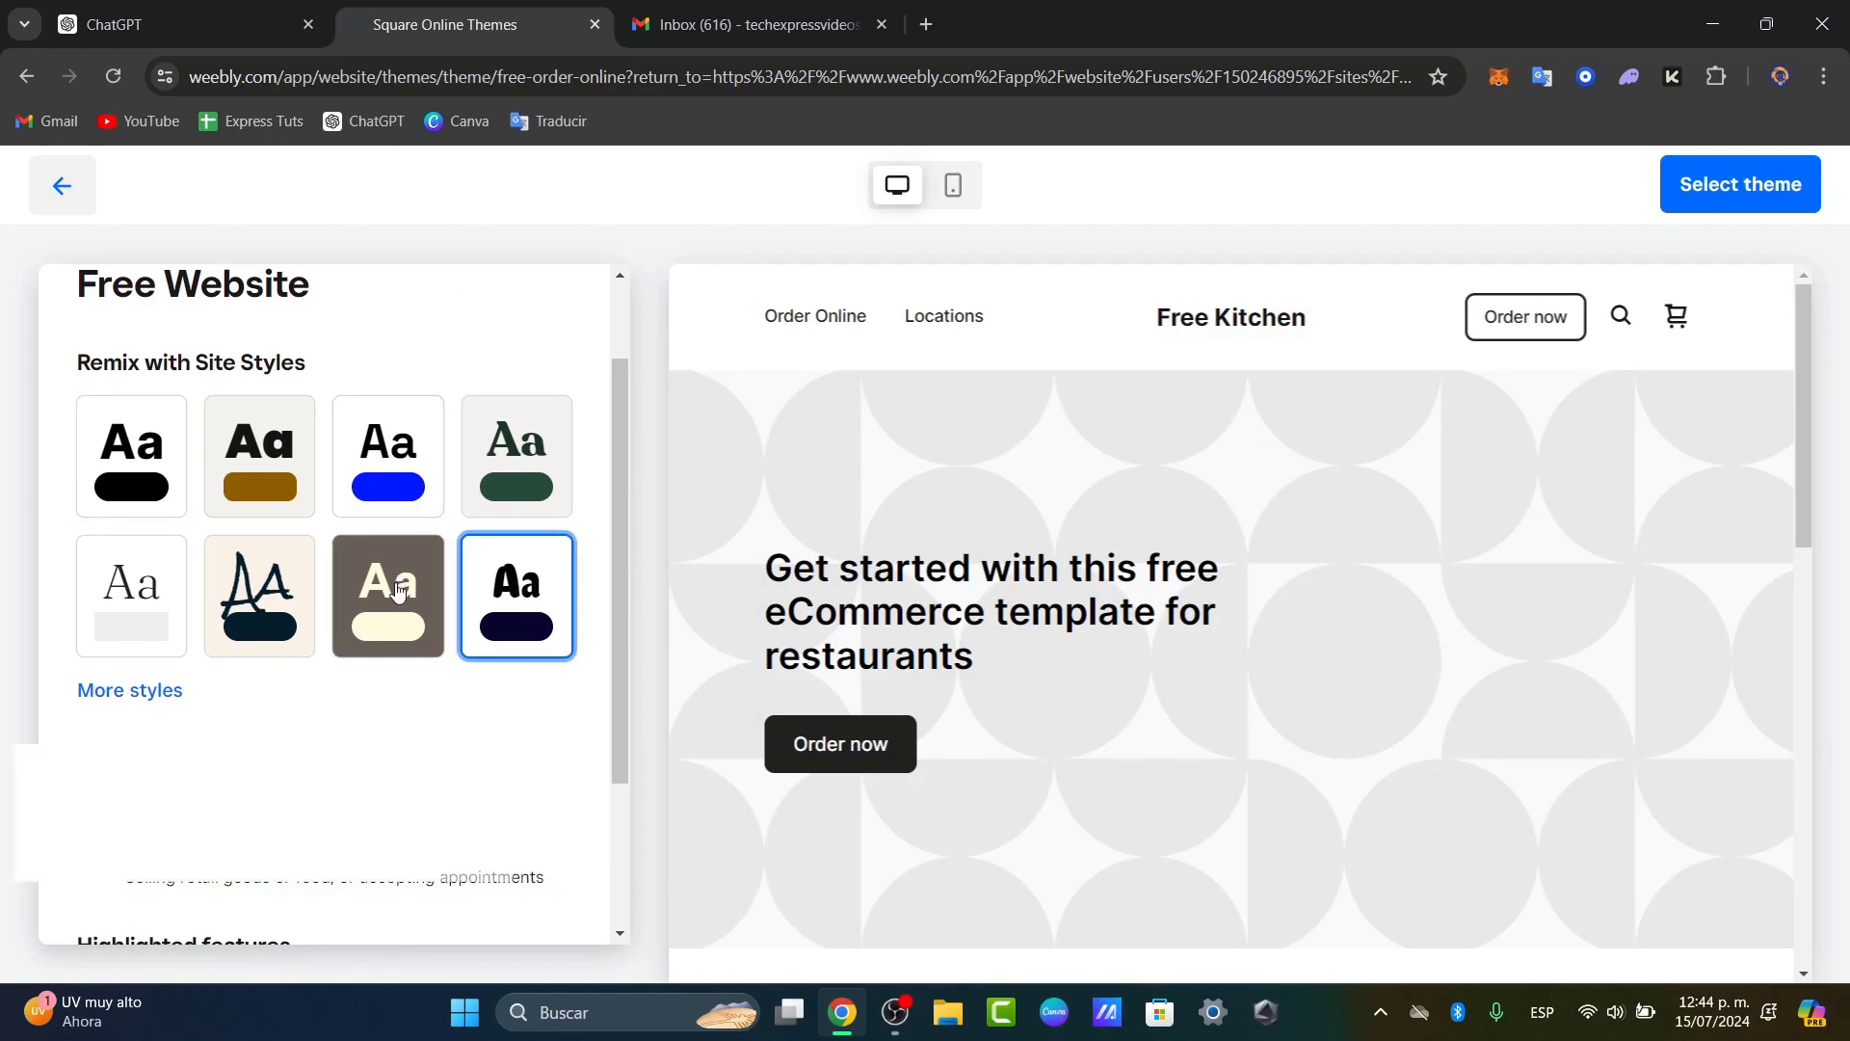
left_click(143, 692)
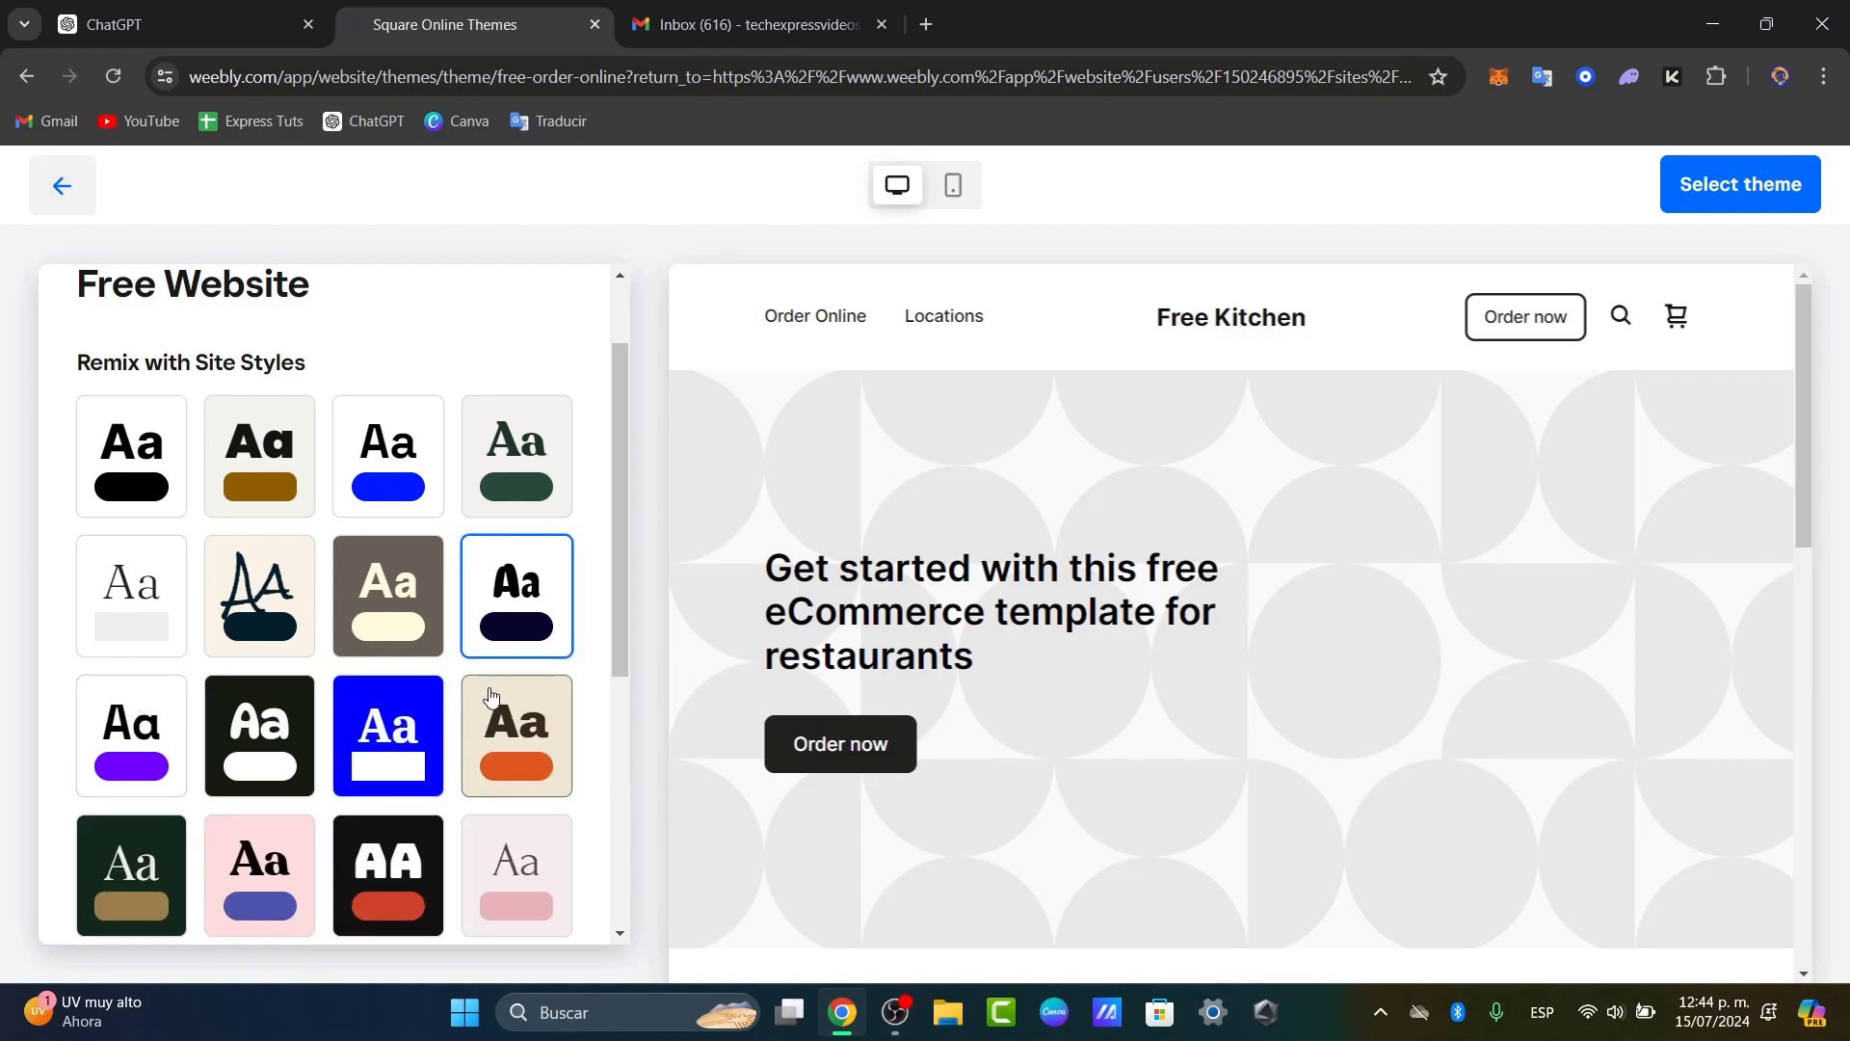
left_click(294, 733)
Step: Apply the Free Kitchen ordering theme to the site
scroll(294, 733, "down", 4)
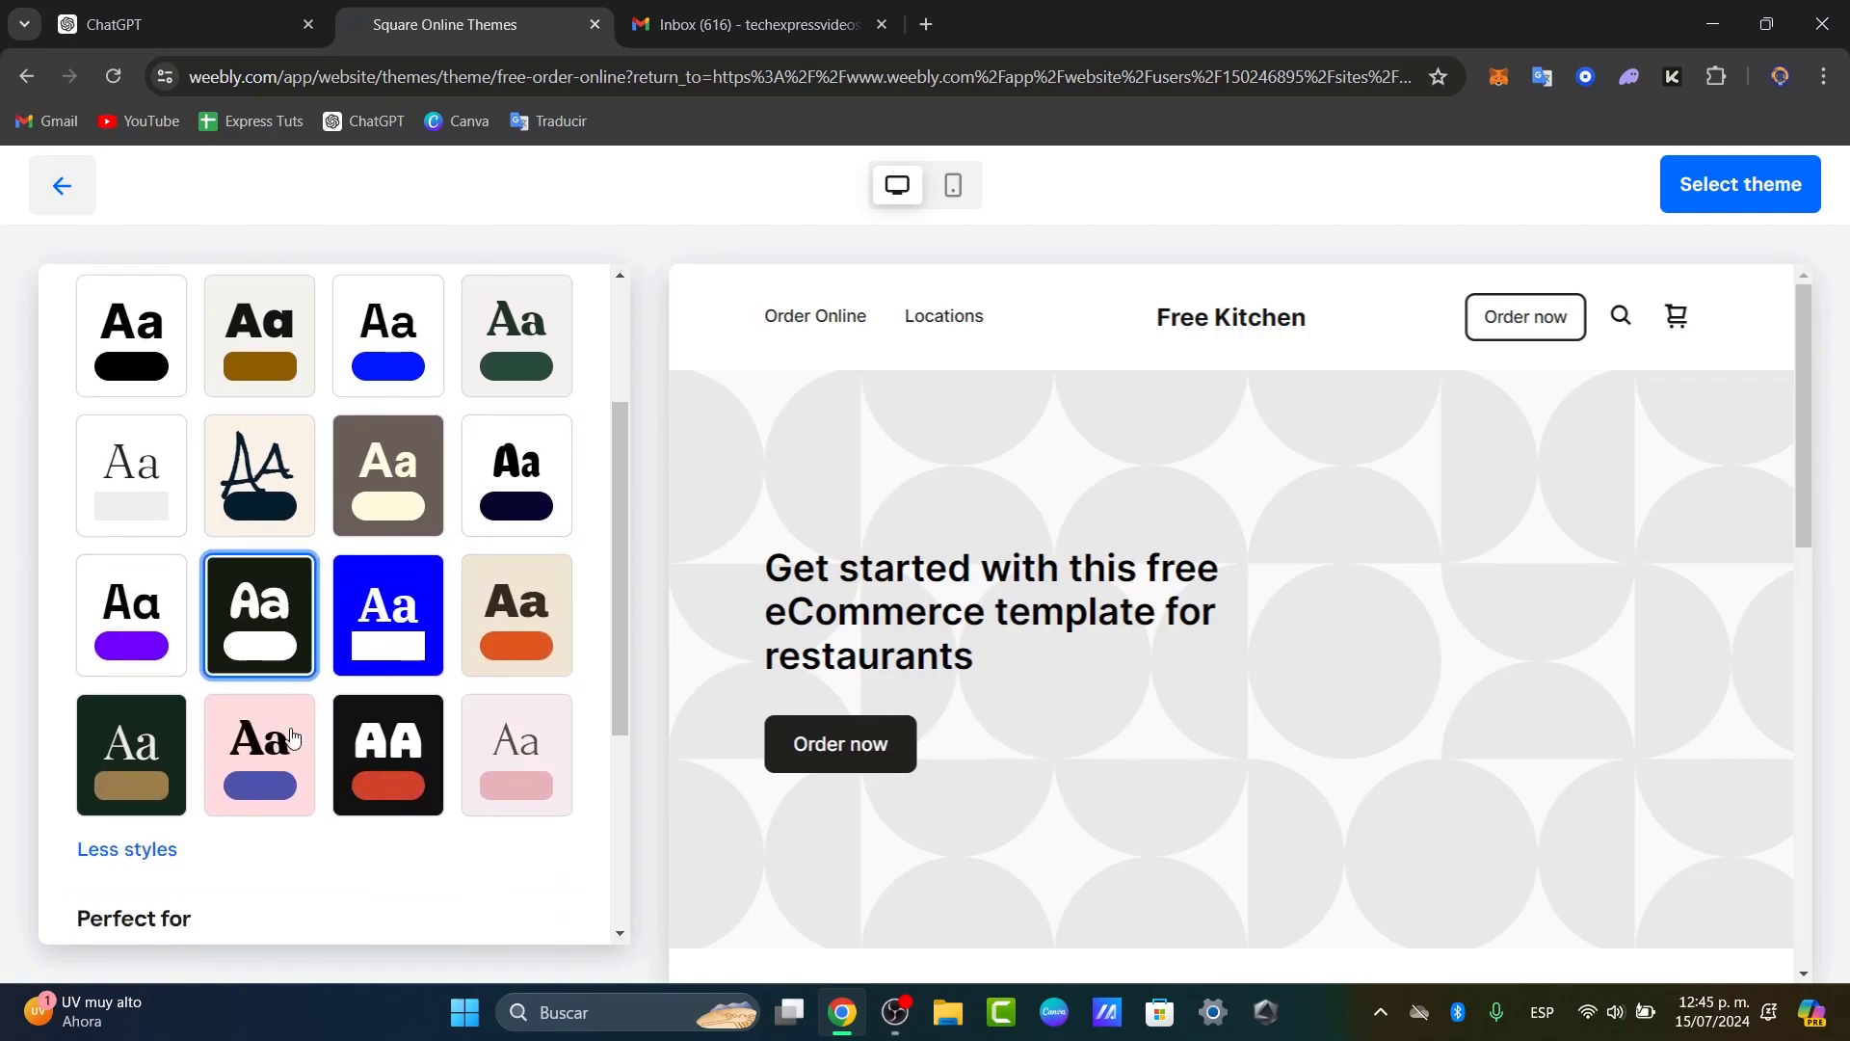
scroll(294, 736, "down", 2)
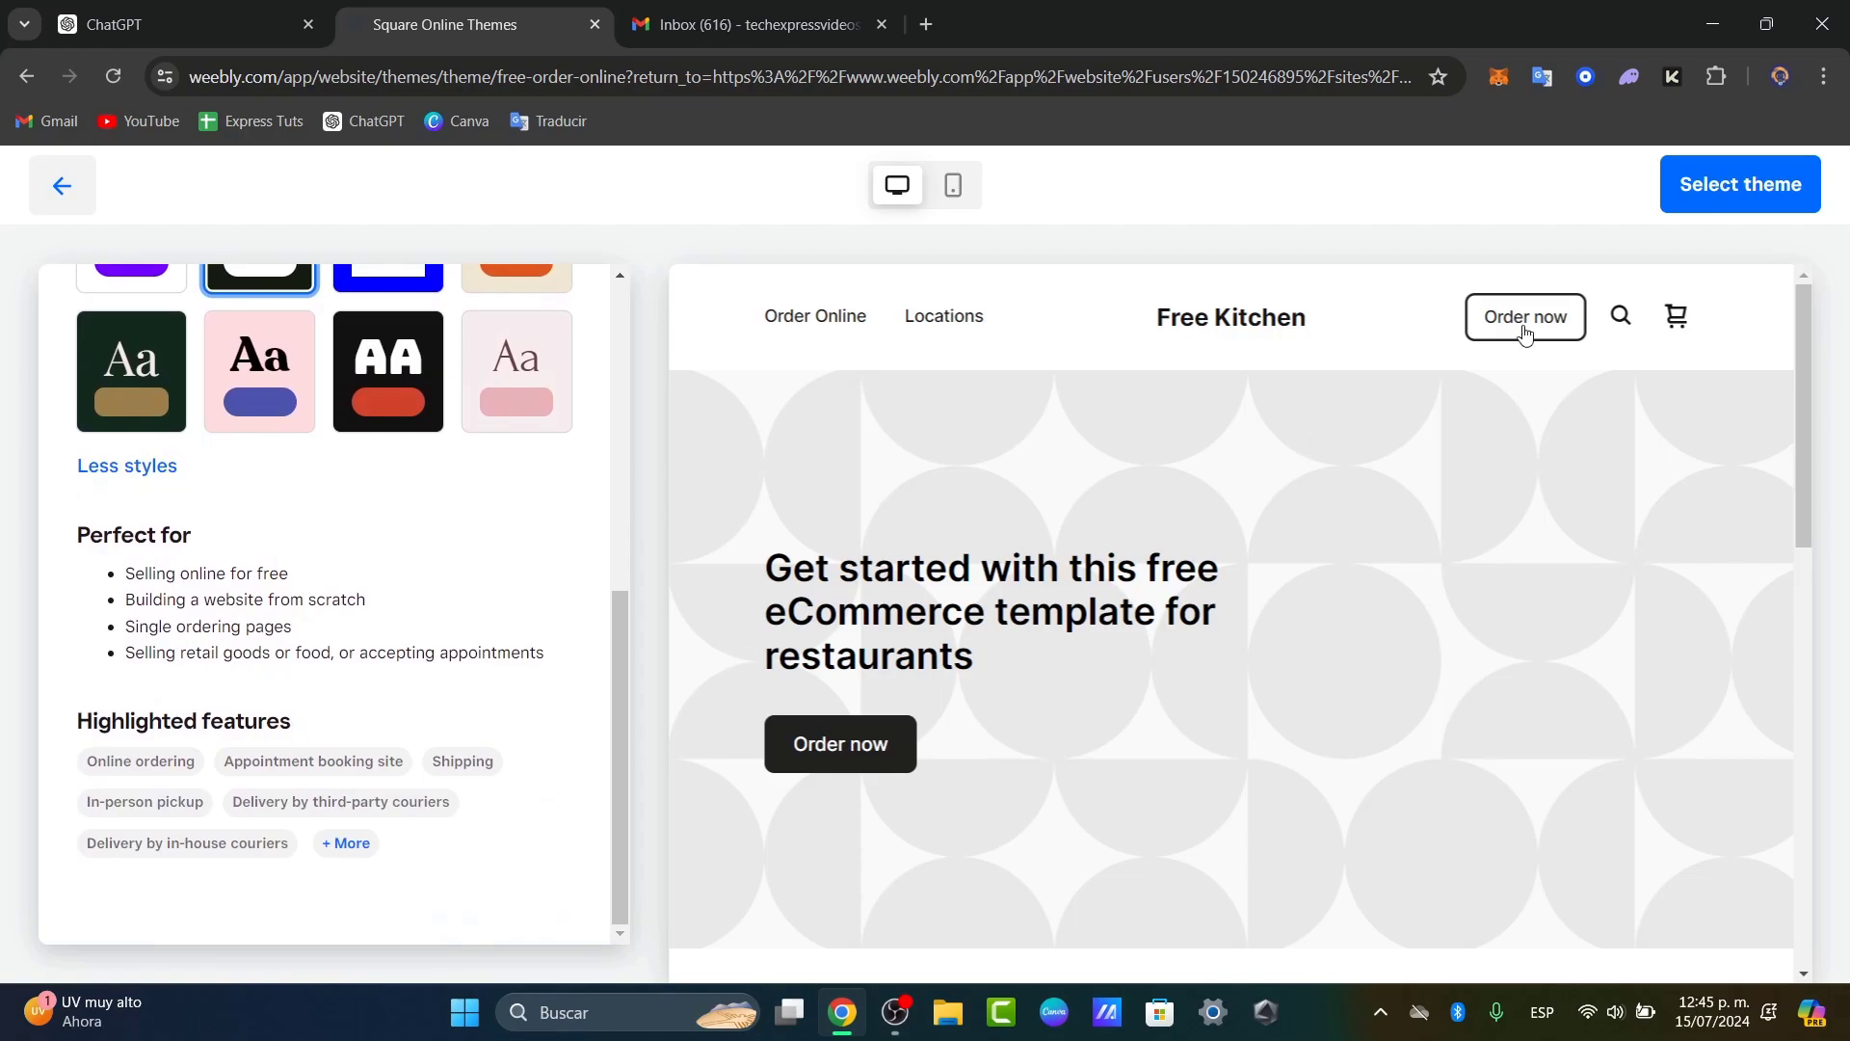
scroll(332, 604, "up", 4)
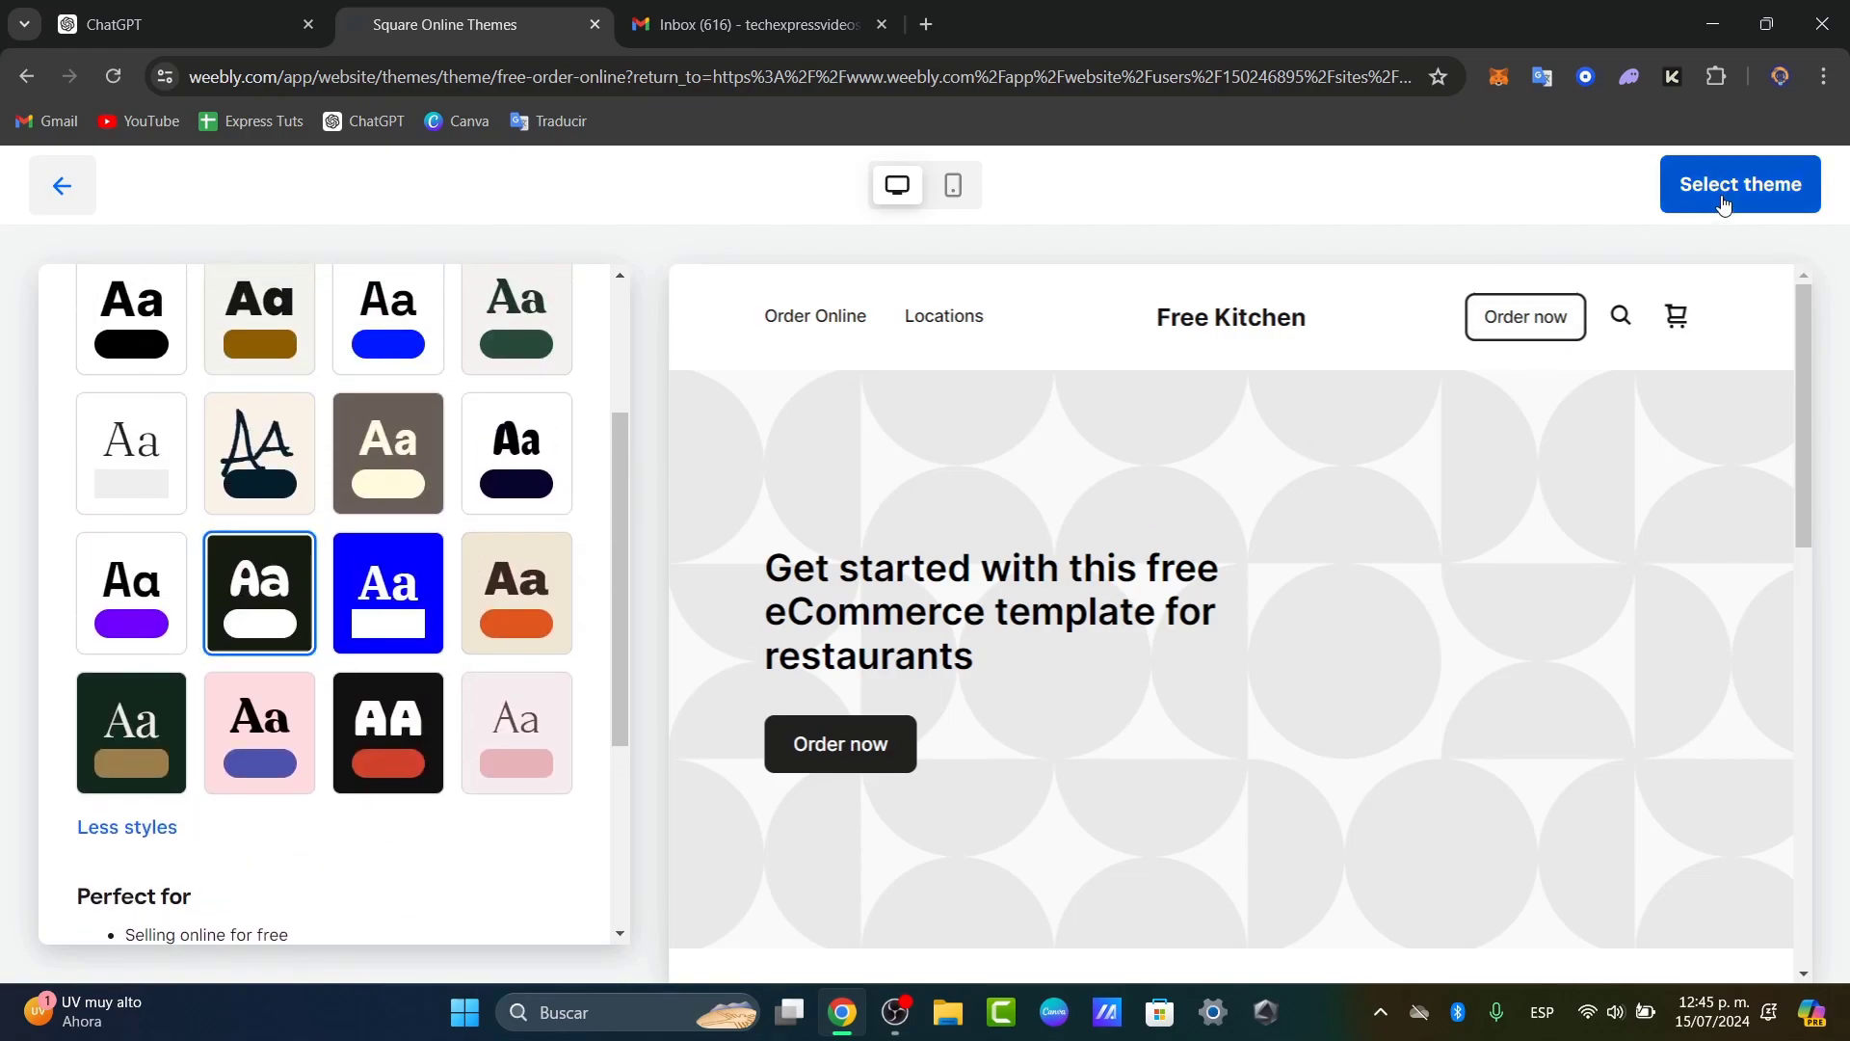
left_click(1724, 203)
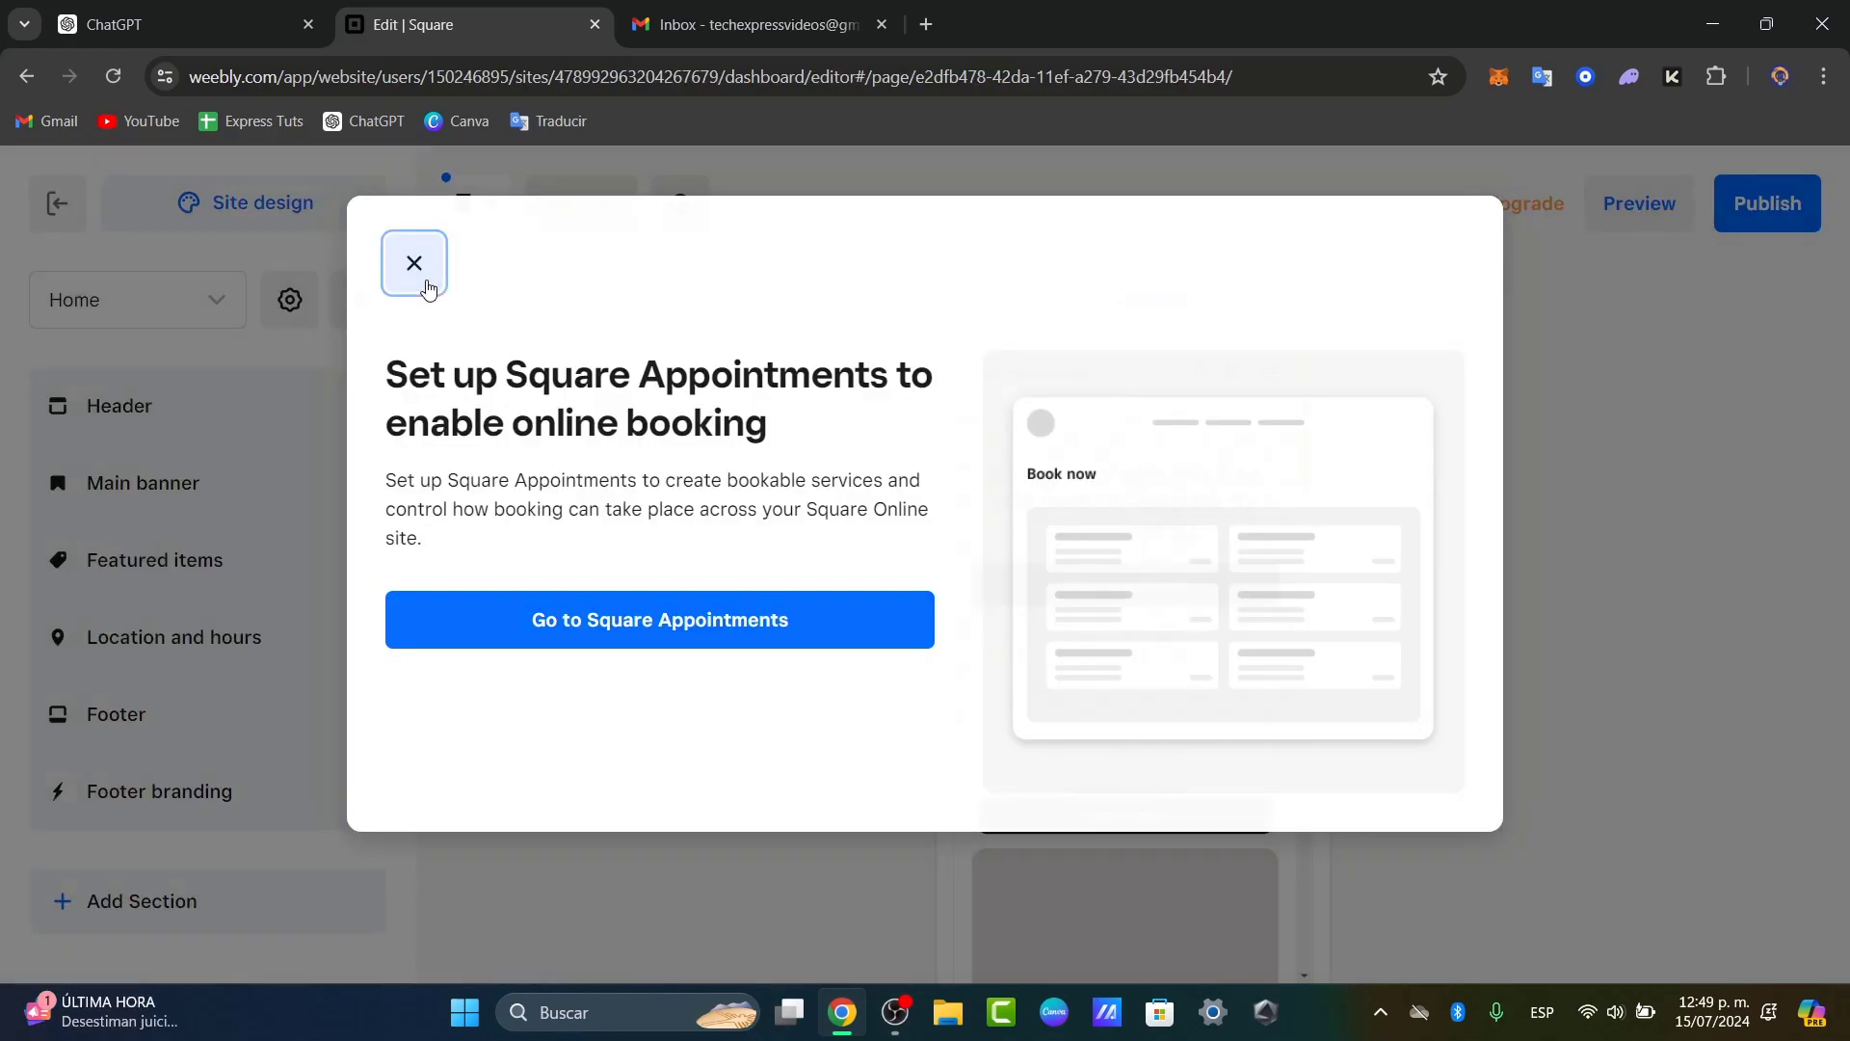
Step: Dismiss the Square Appointments prompt and preview the home page in Desktop layout
left_click(414, 264)
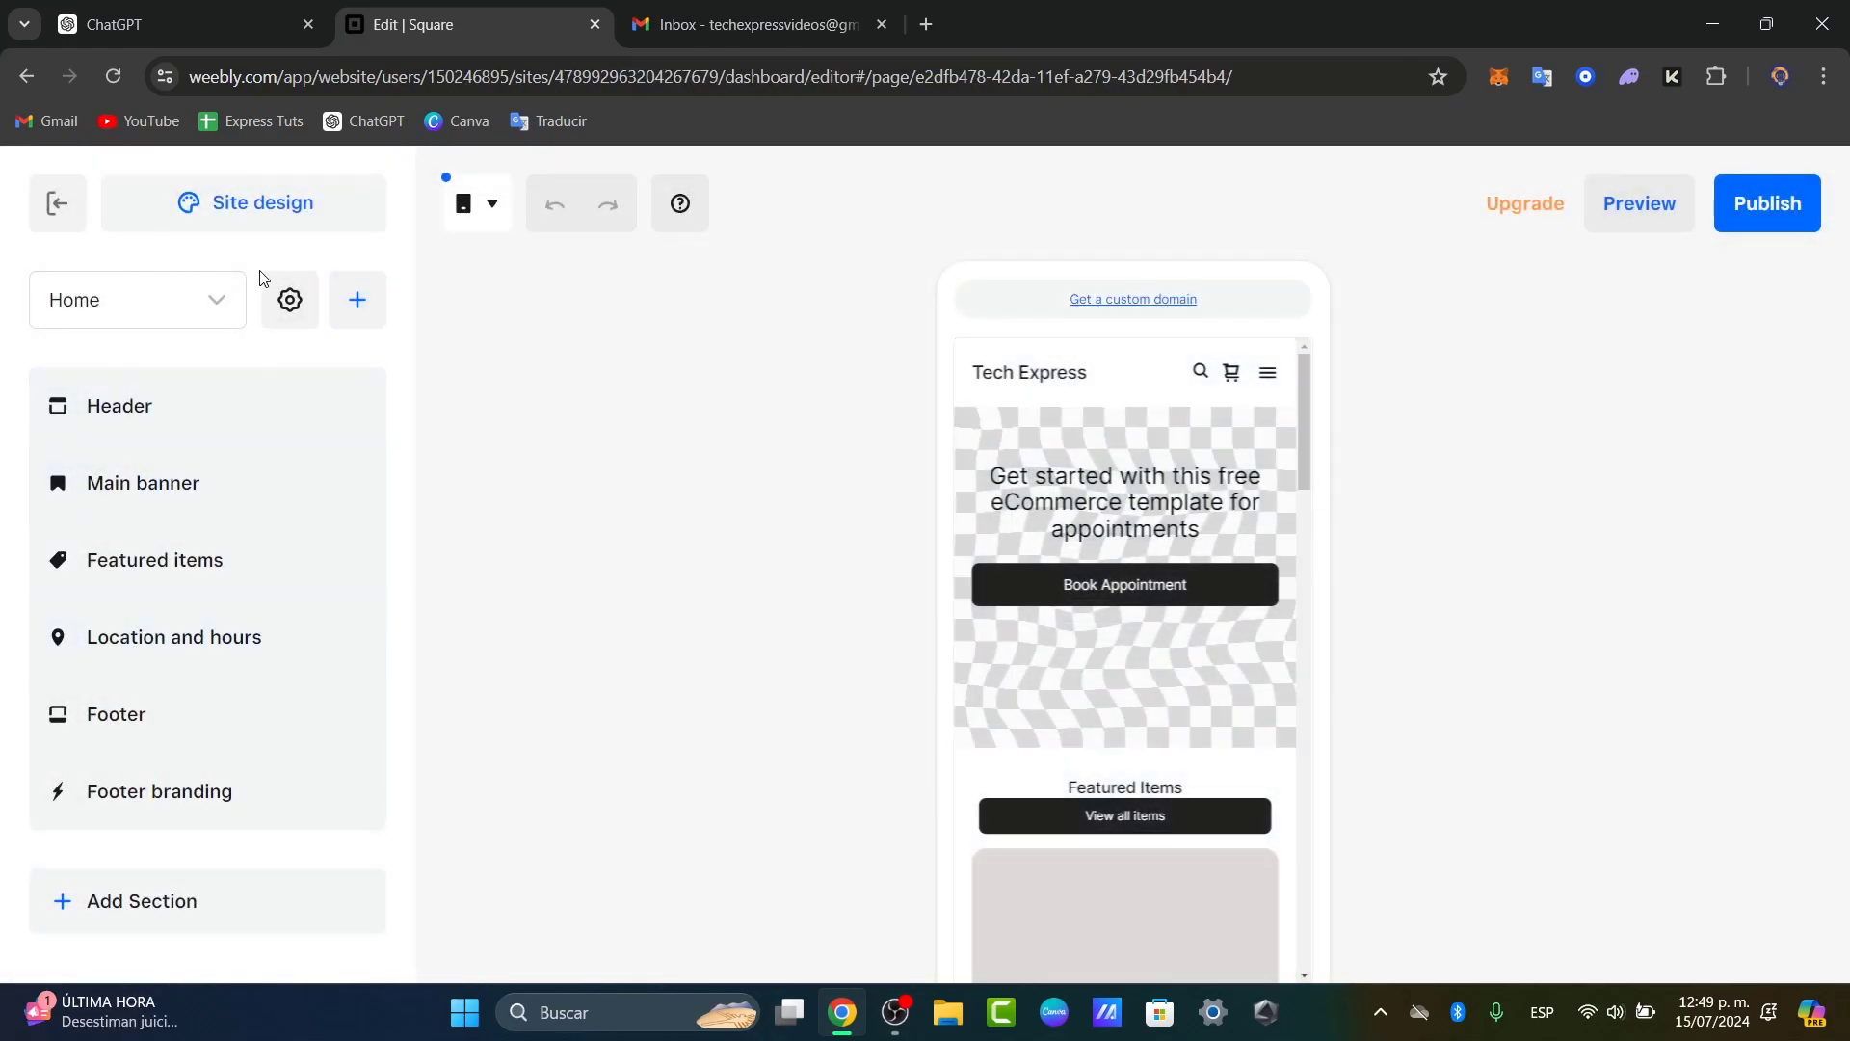
left_click(489, 220)
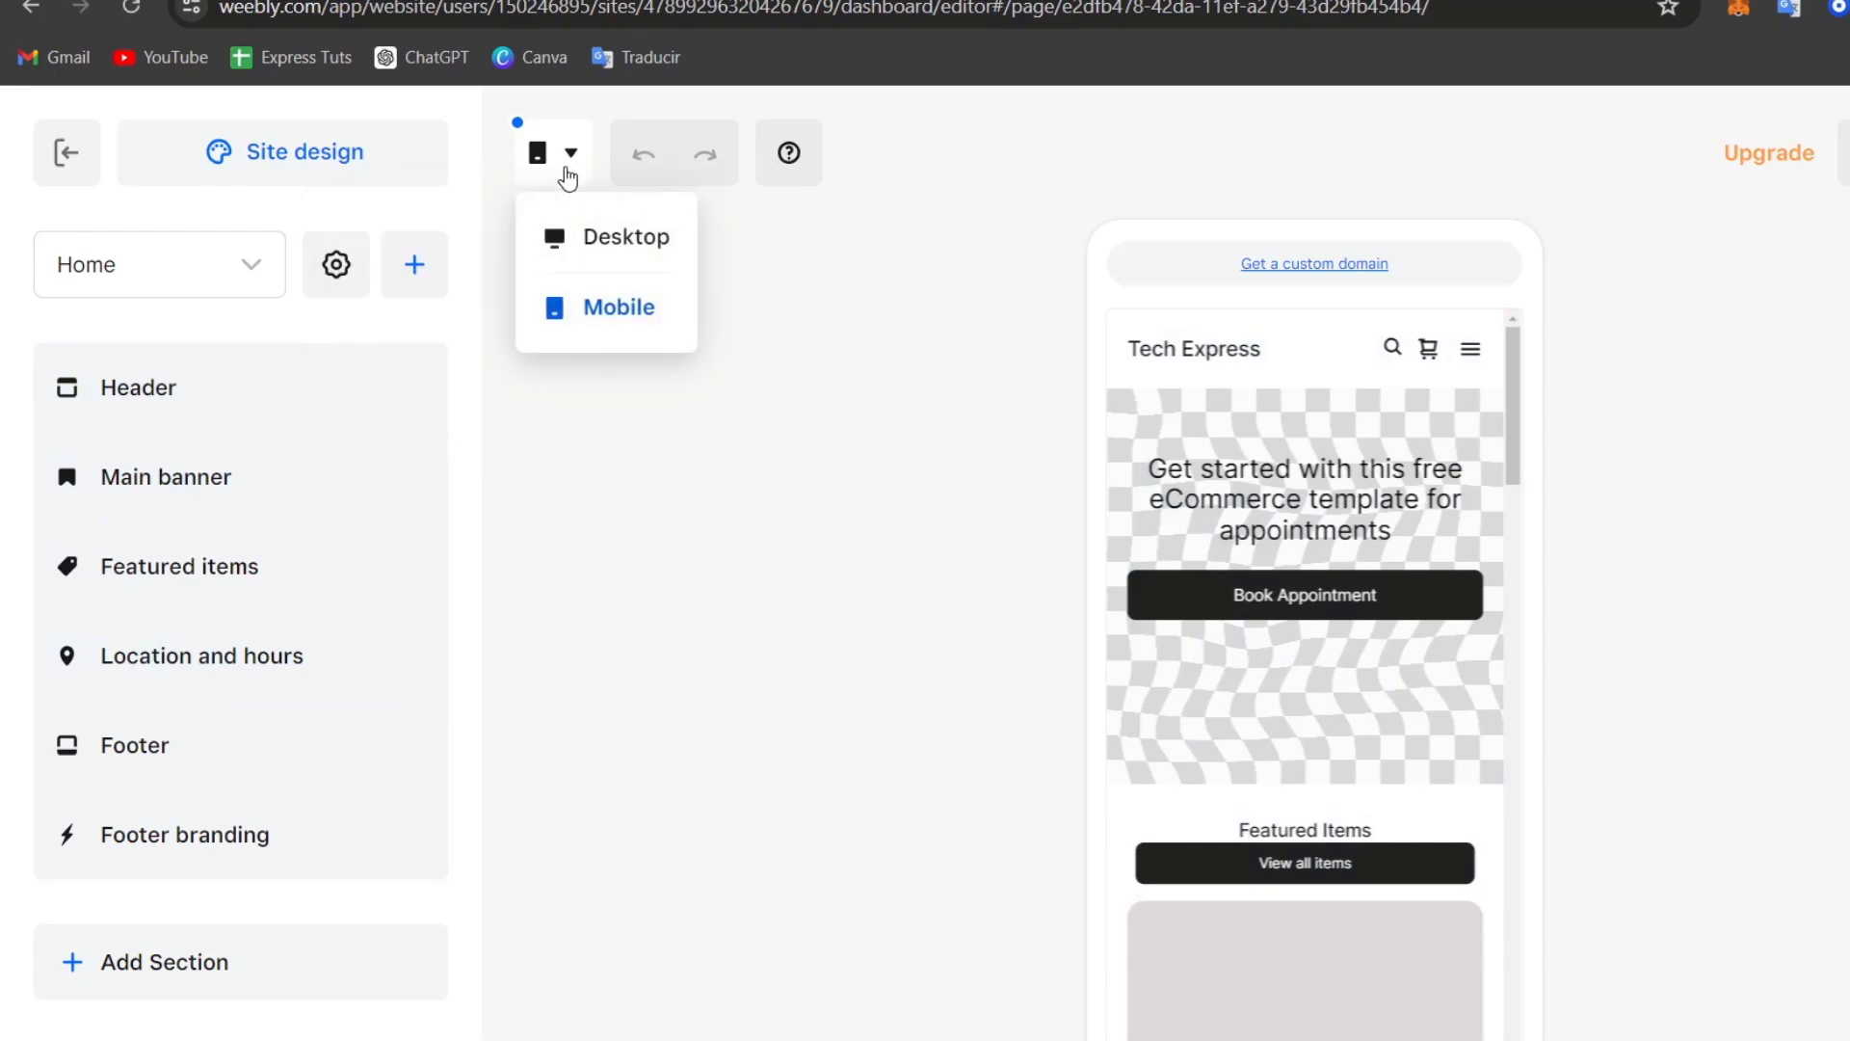
left_click(598, 232)
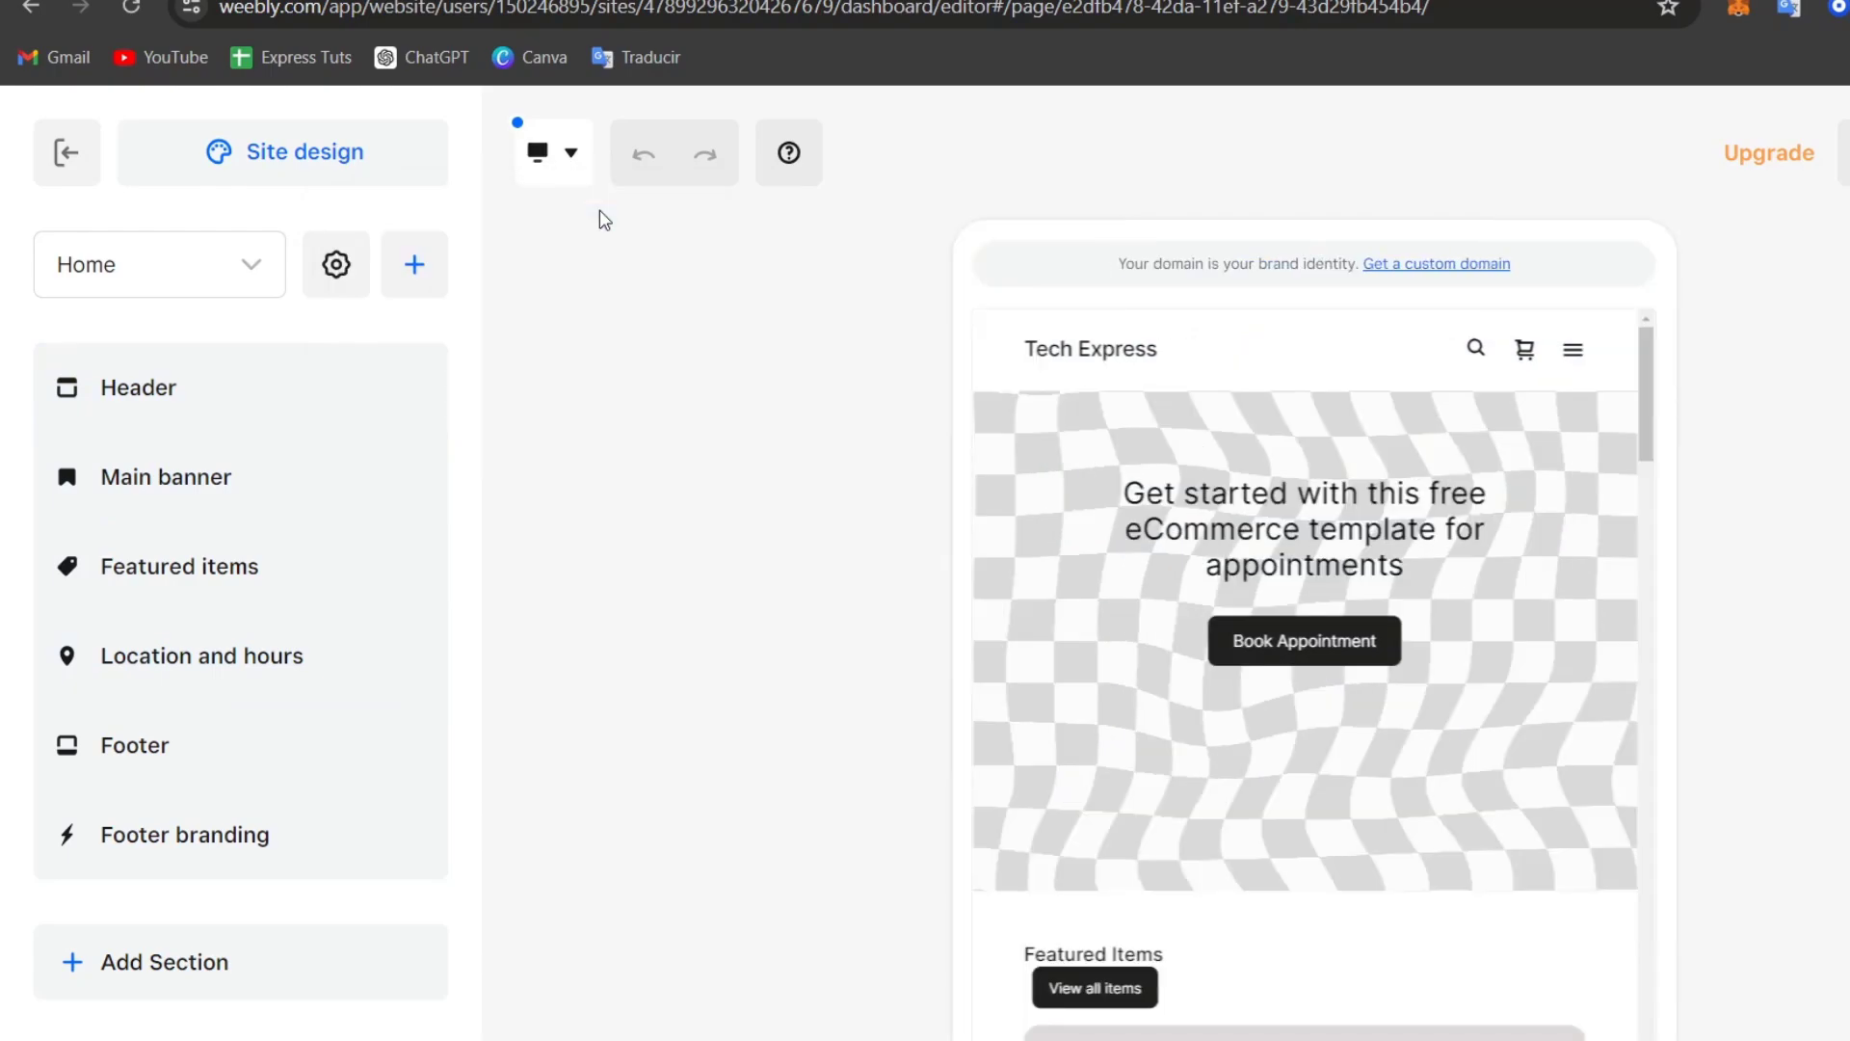
scroll(1586, 787, "down", 10)
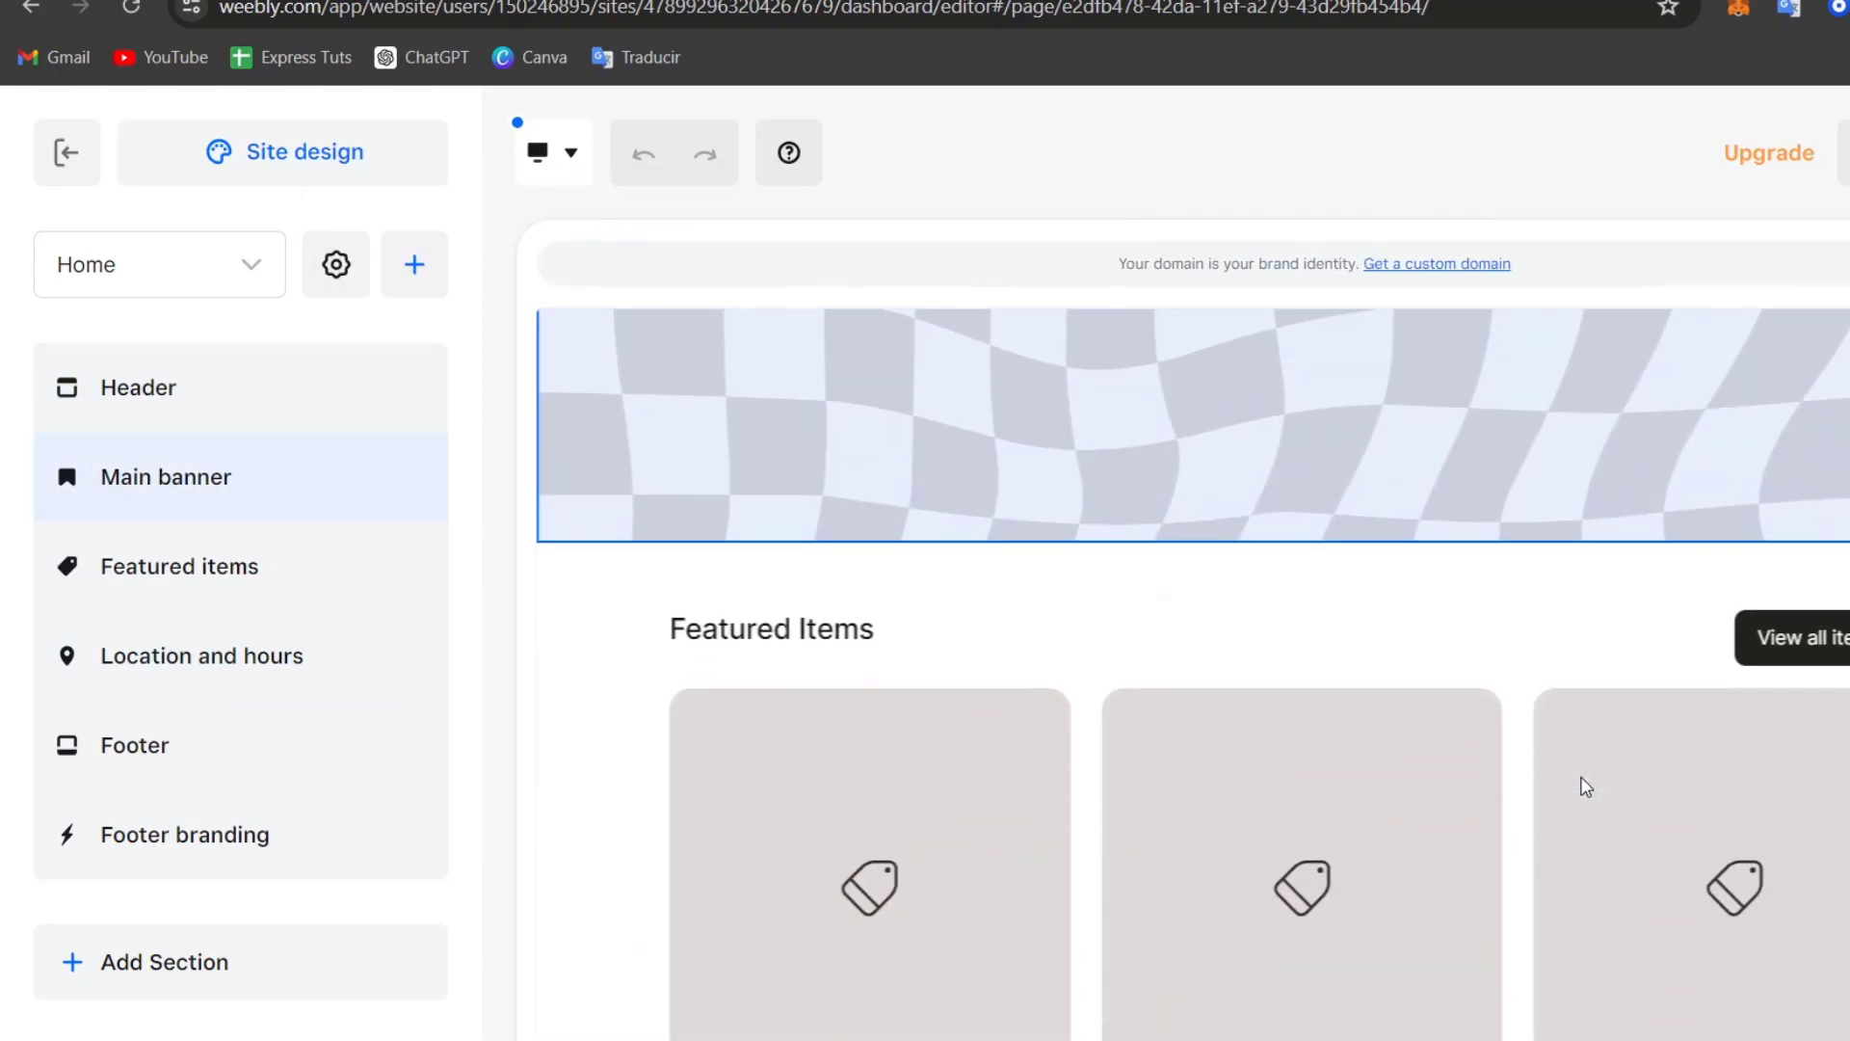
scroll(1585, 787, "up", 8)
scroll(1585, 788, "up", 2)
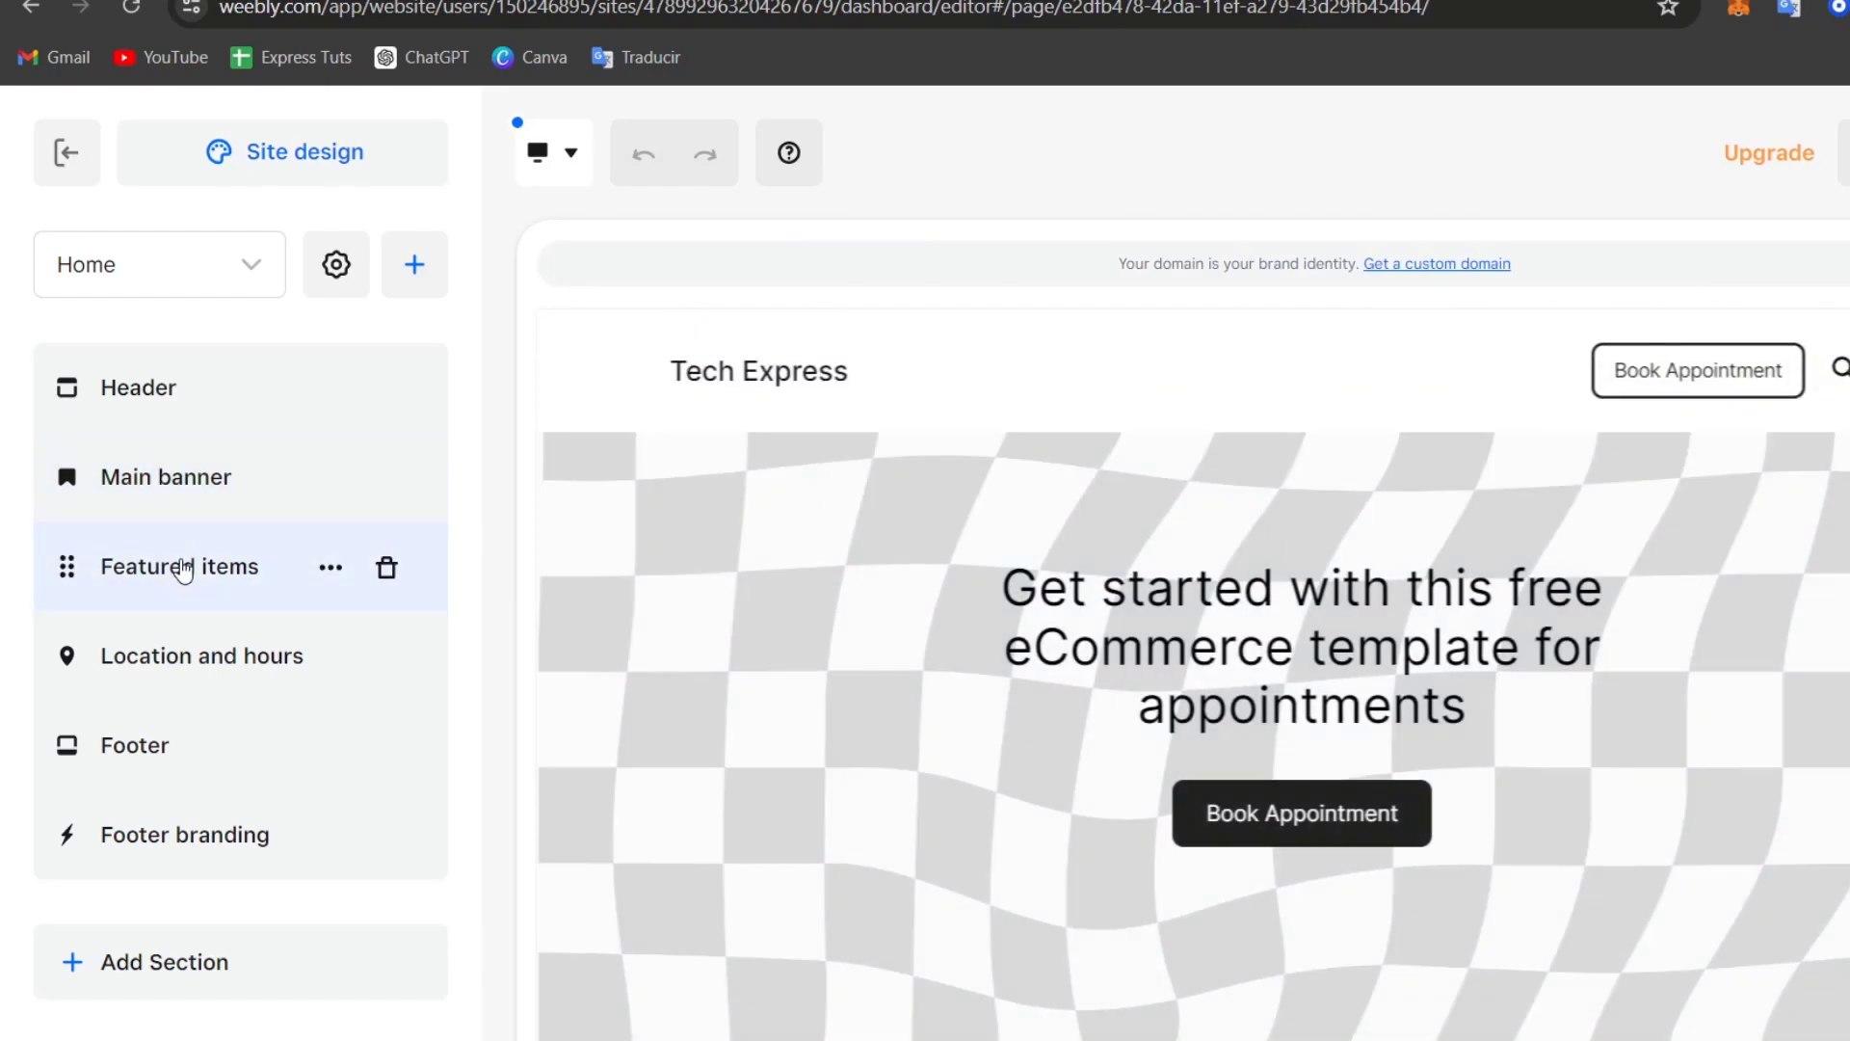
Step: Delete the Location and hours section from the home page
left_click(174, 564)
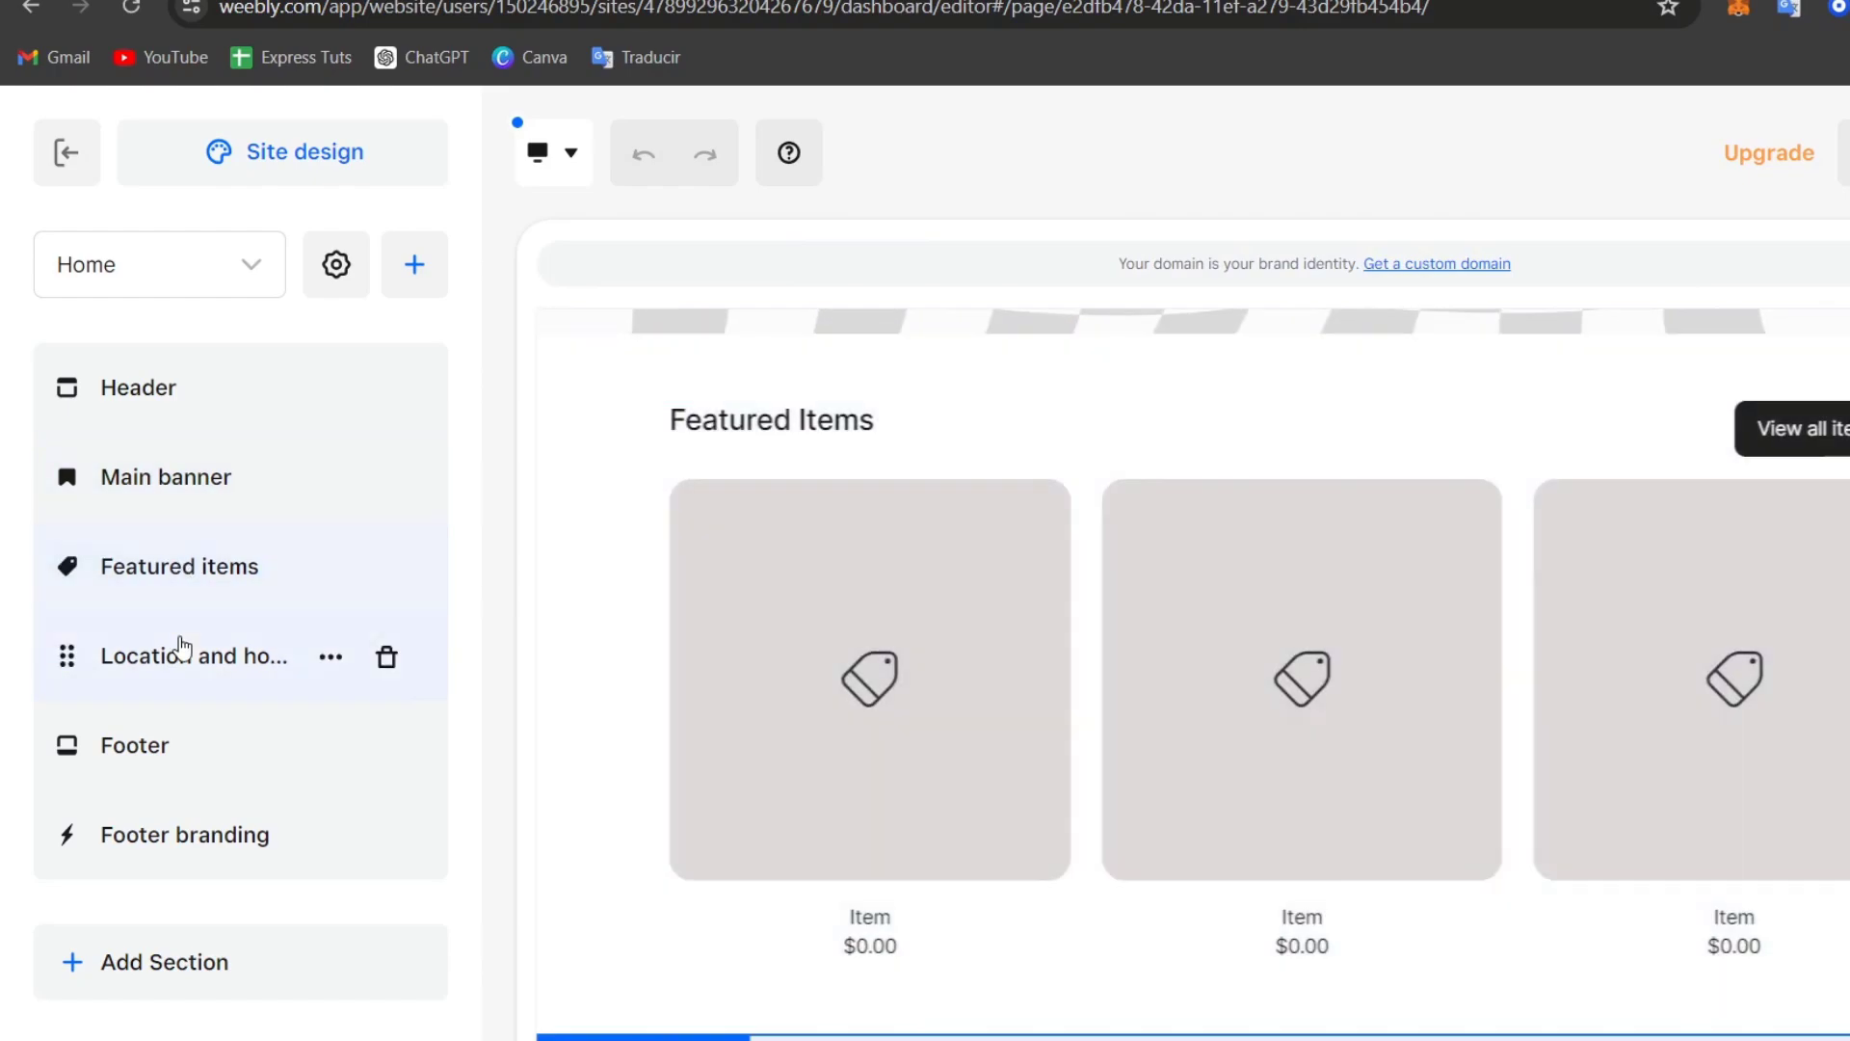
left_click(182, 663)
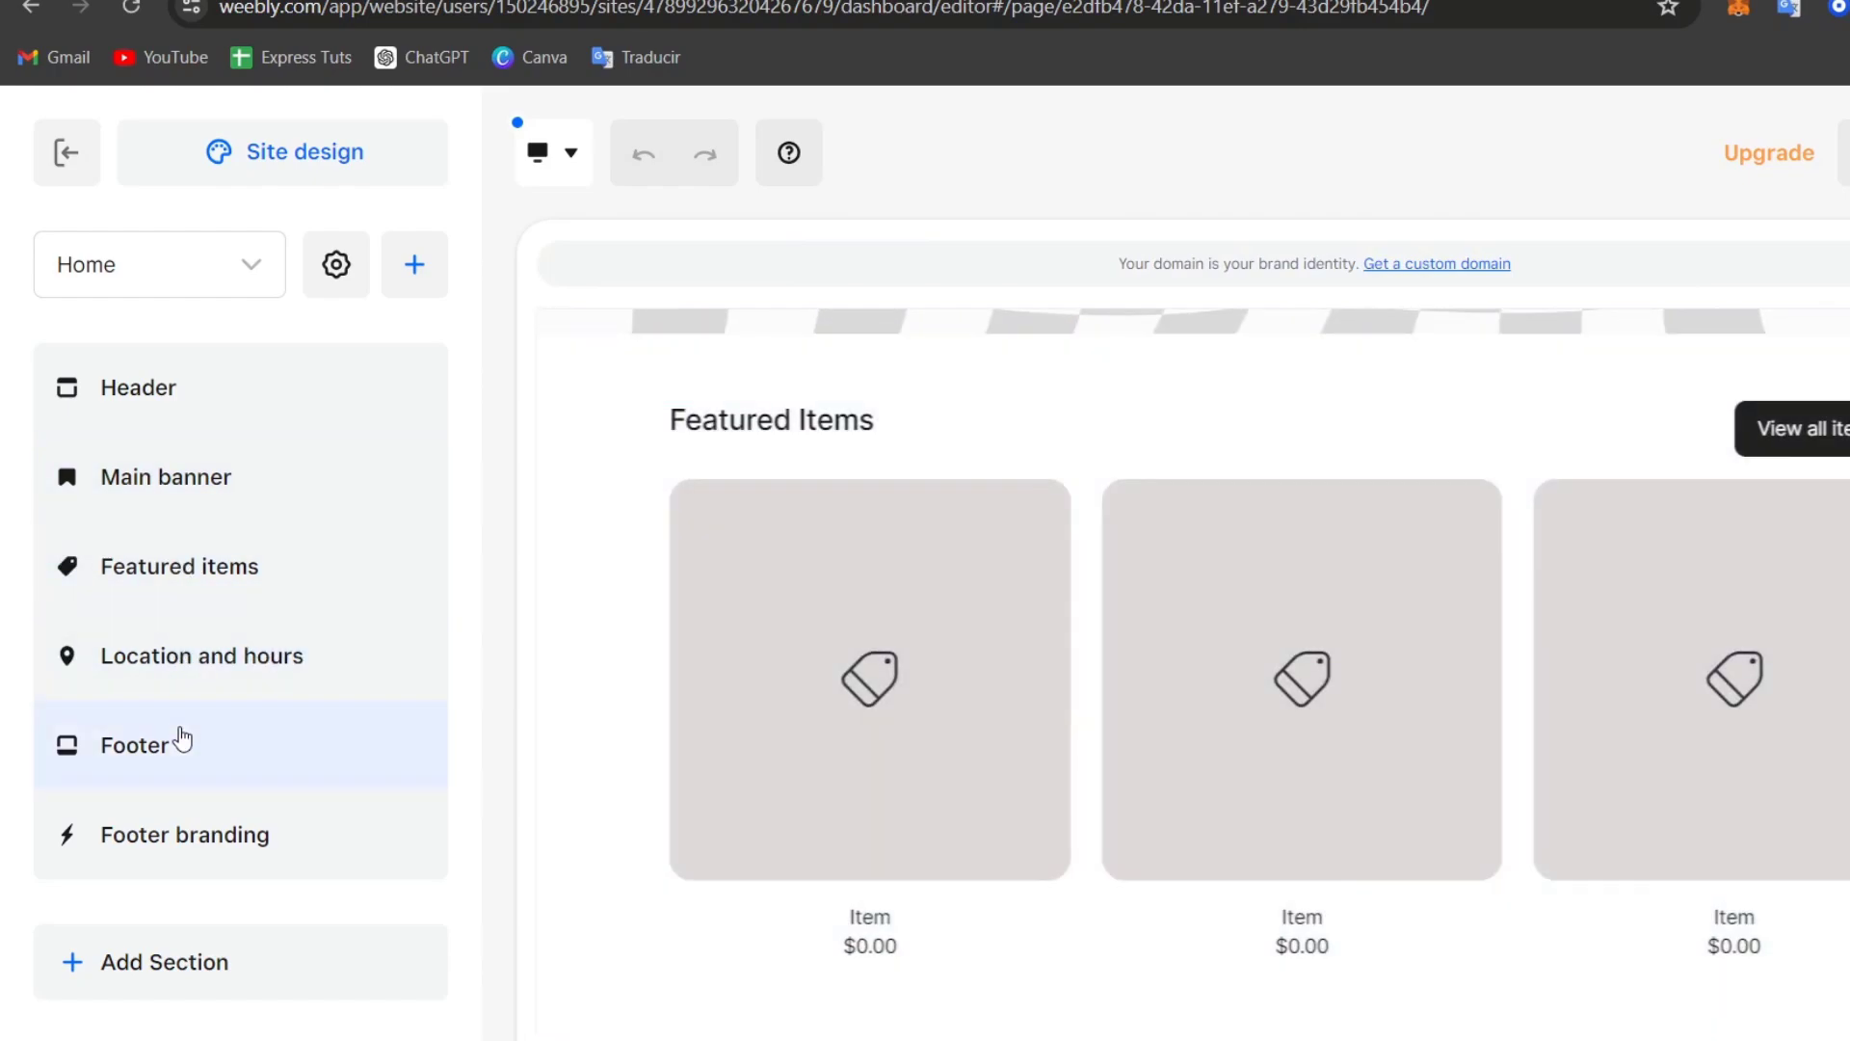
left_click(179, 827)
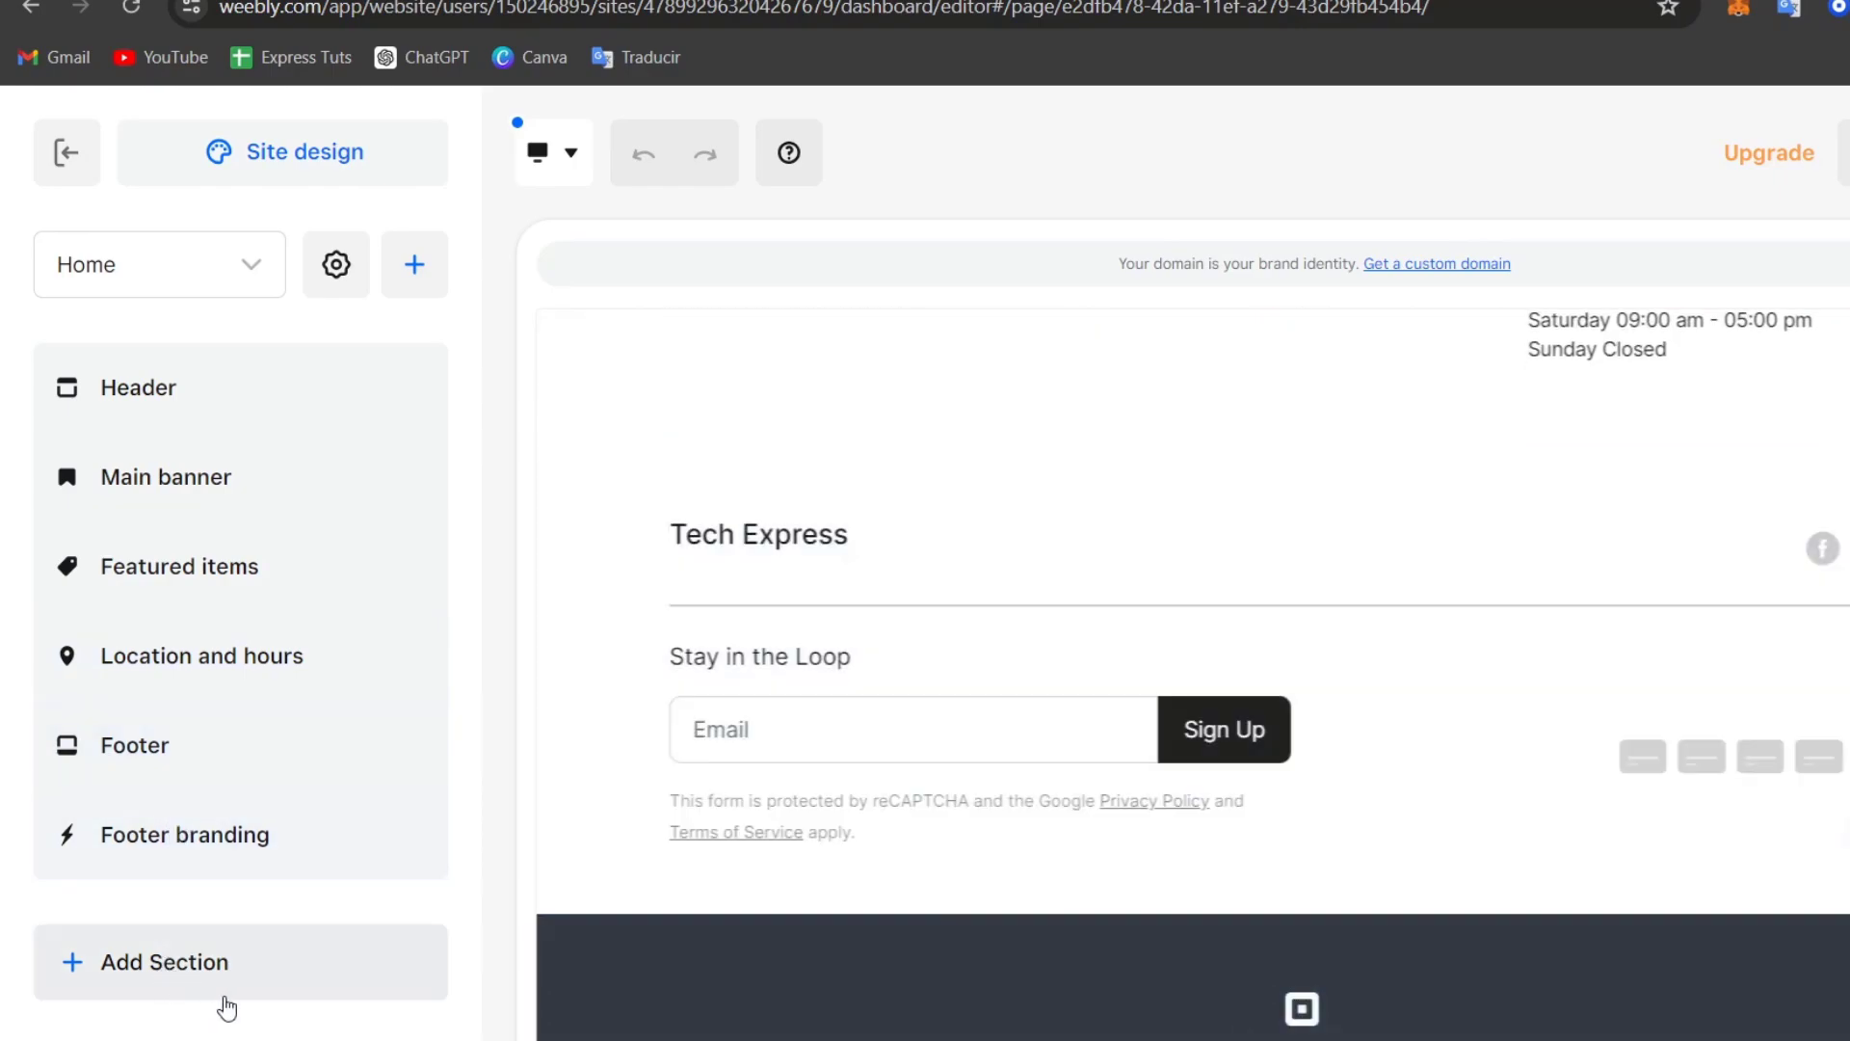
mouse_move(376, 585)
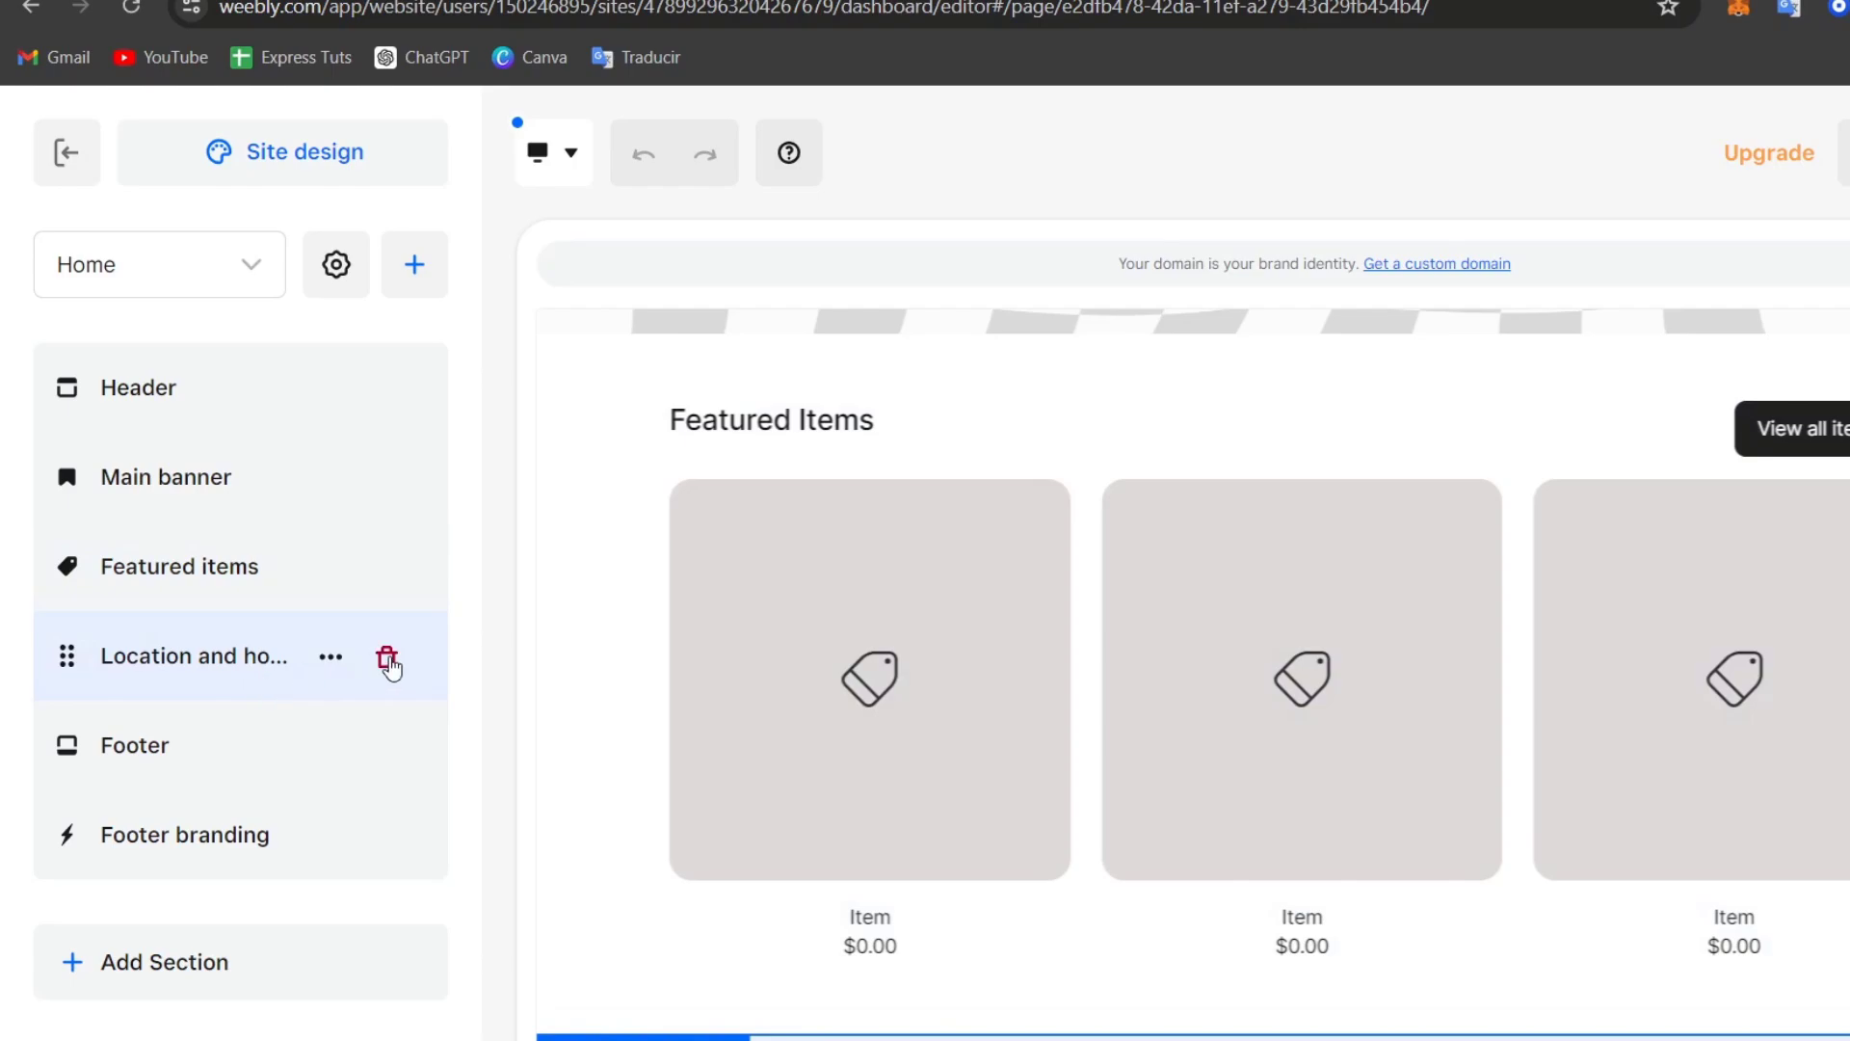
left_click(386, 660)
left_click(1143, 446)
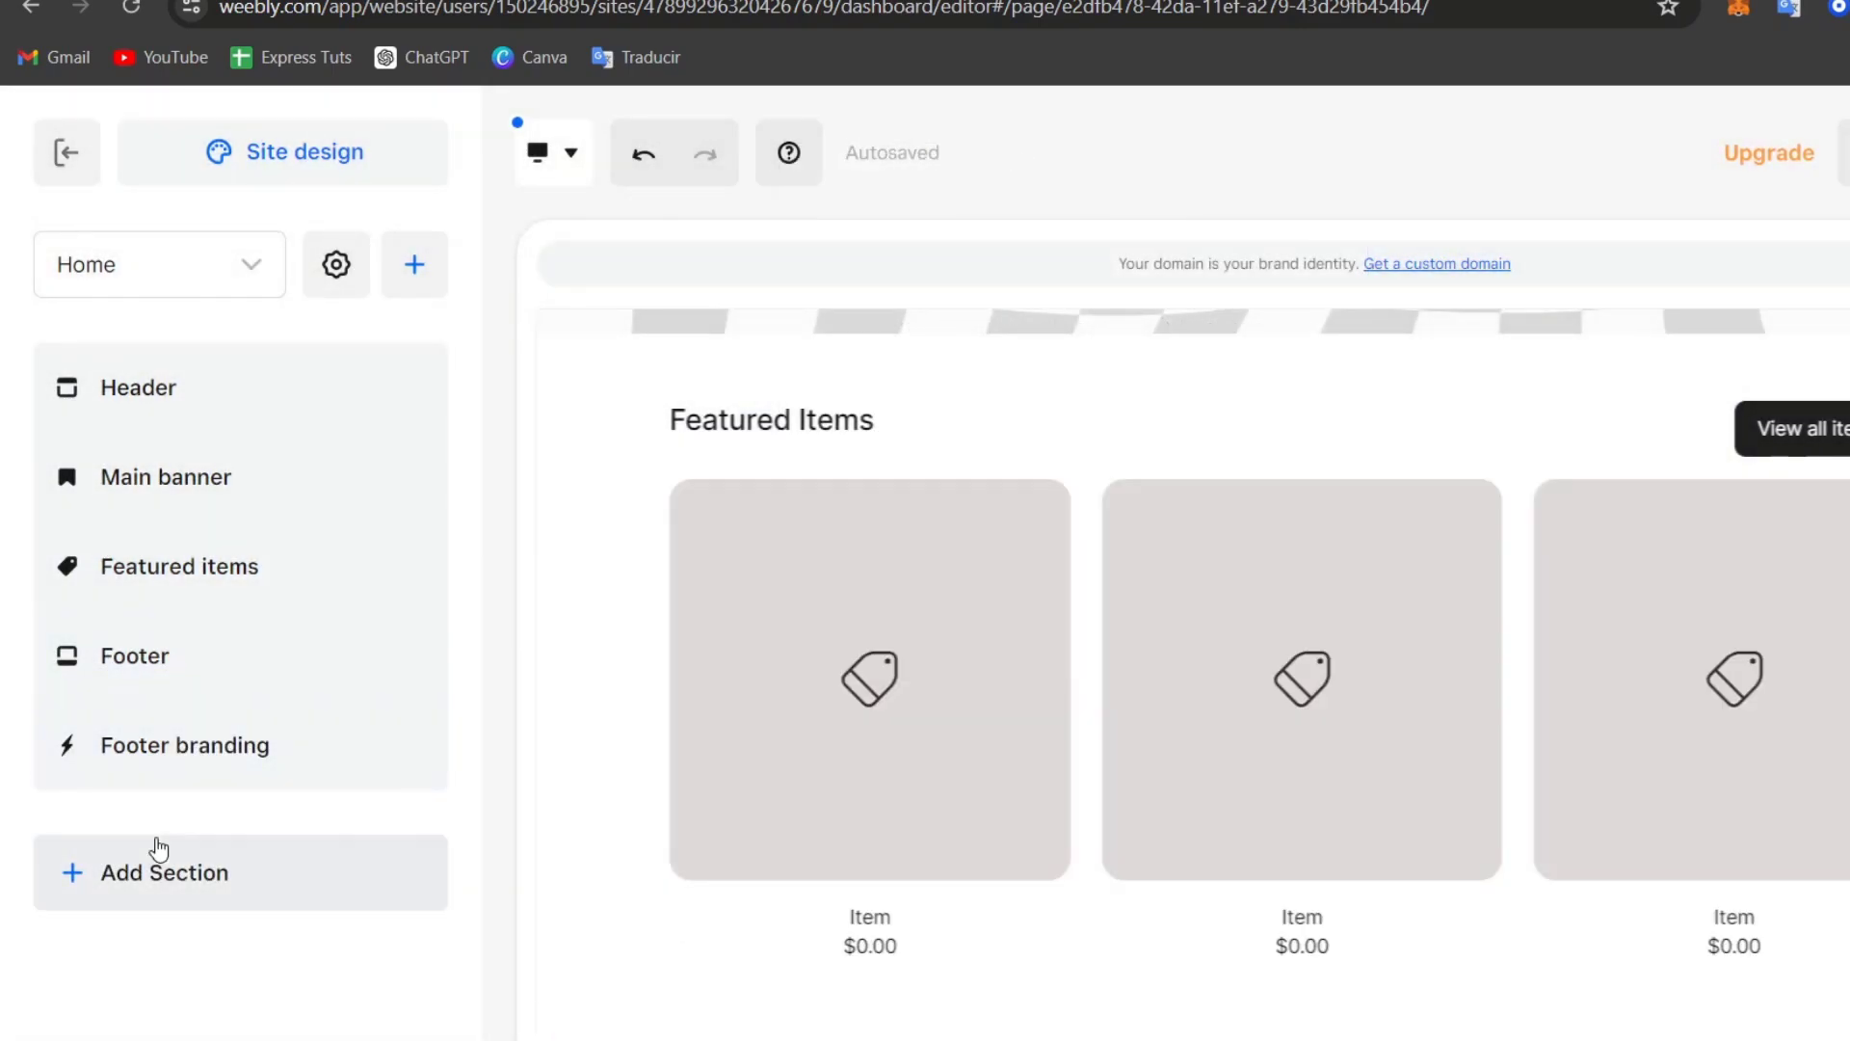
left_click(144, 873)
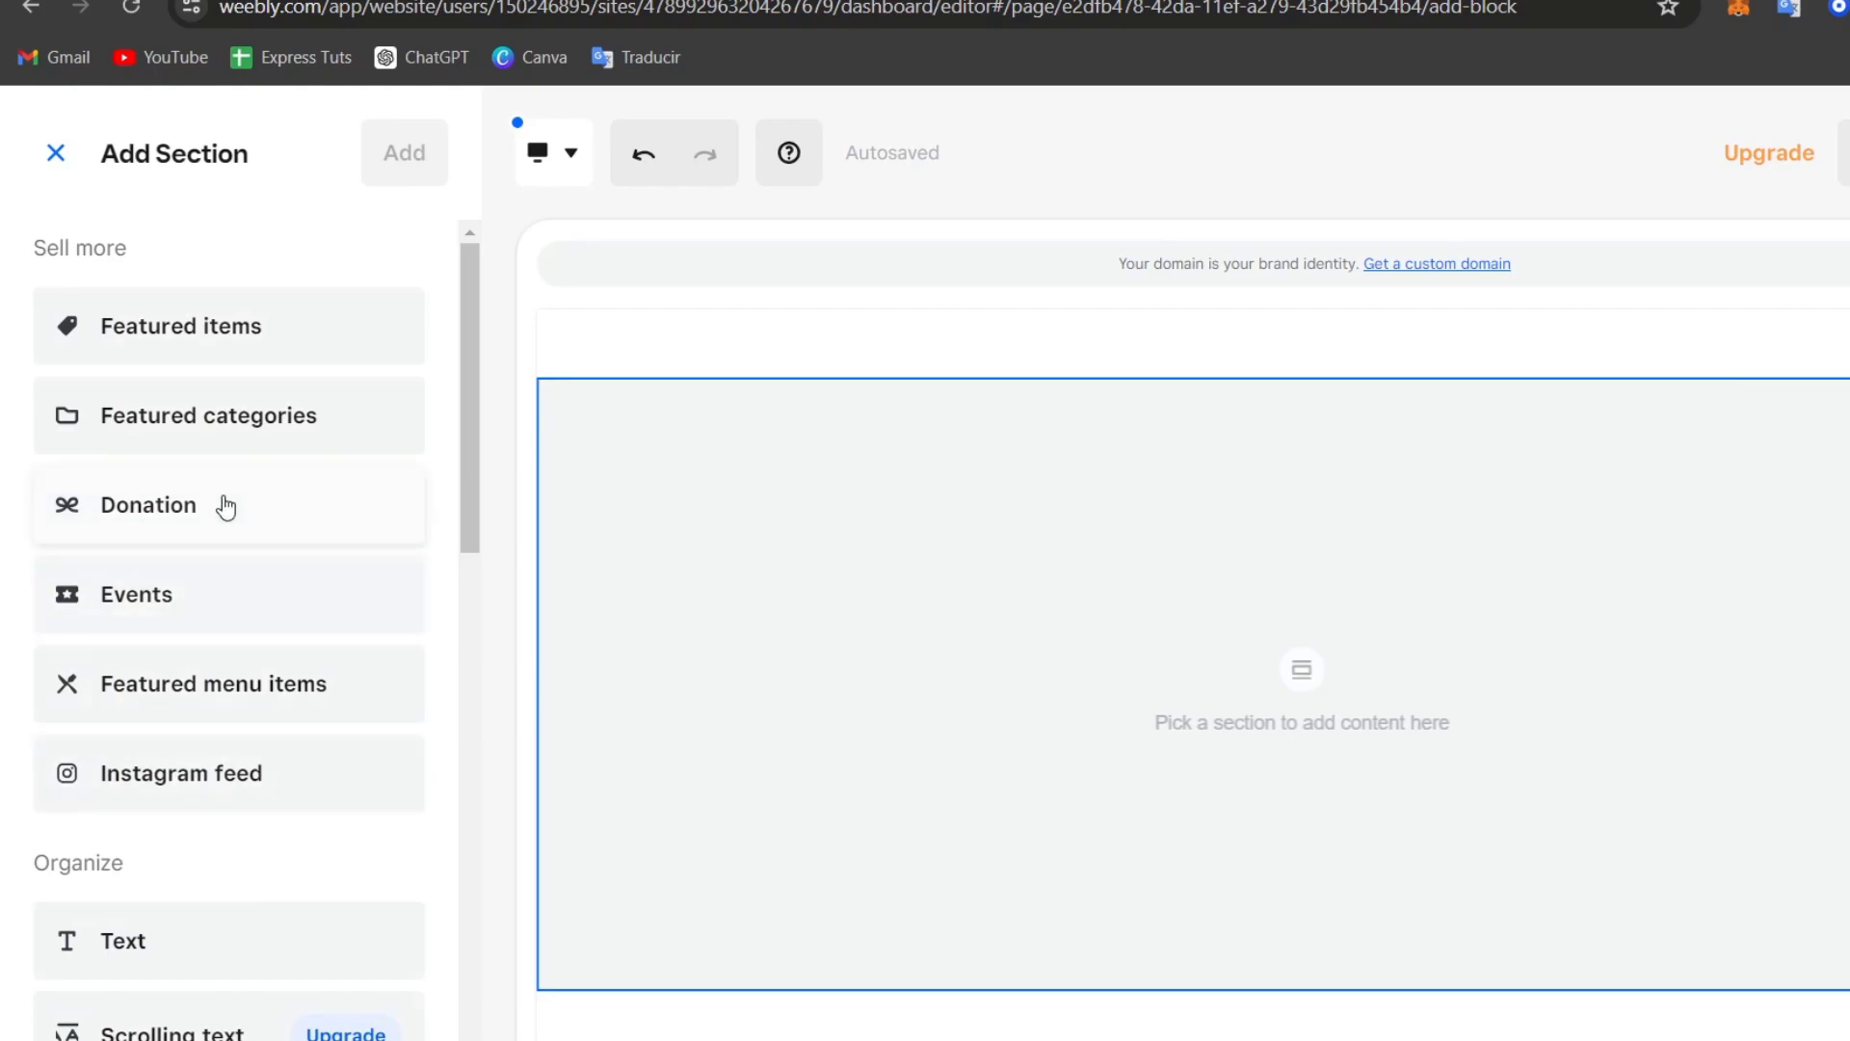
scroll(231, 654, "down", 2)
scroll(231, 653, "down", 2)
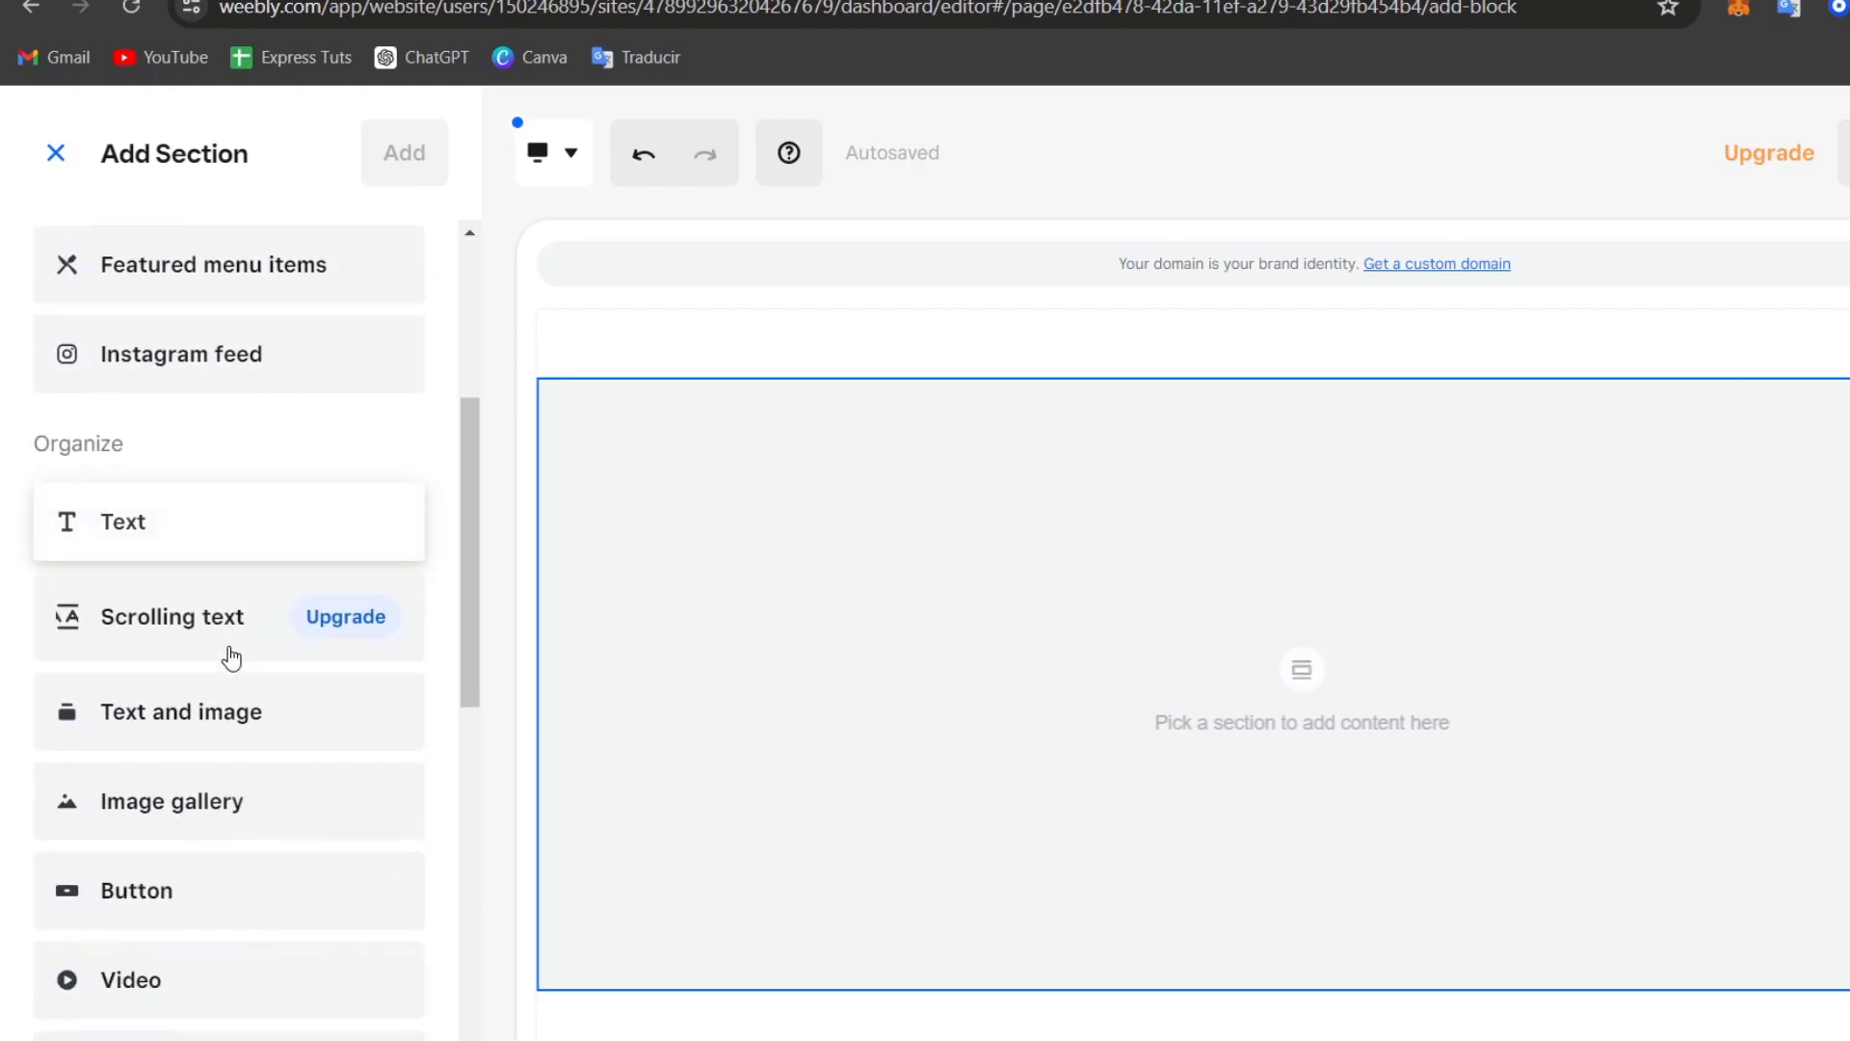
scroll(245, 877, "down", 3)
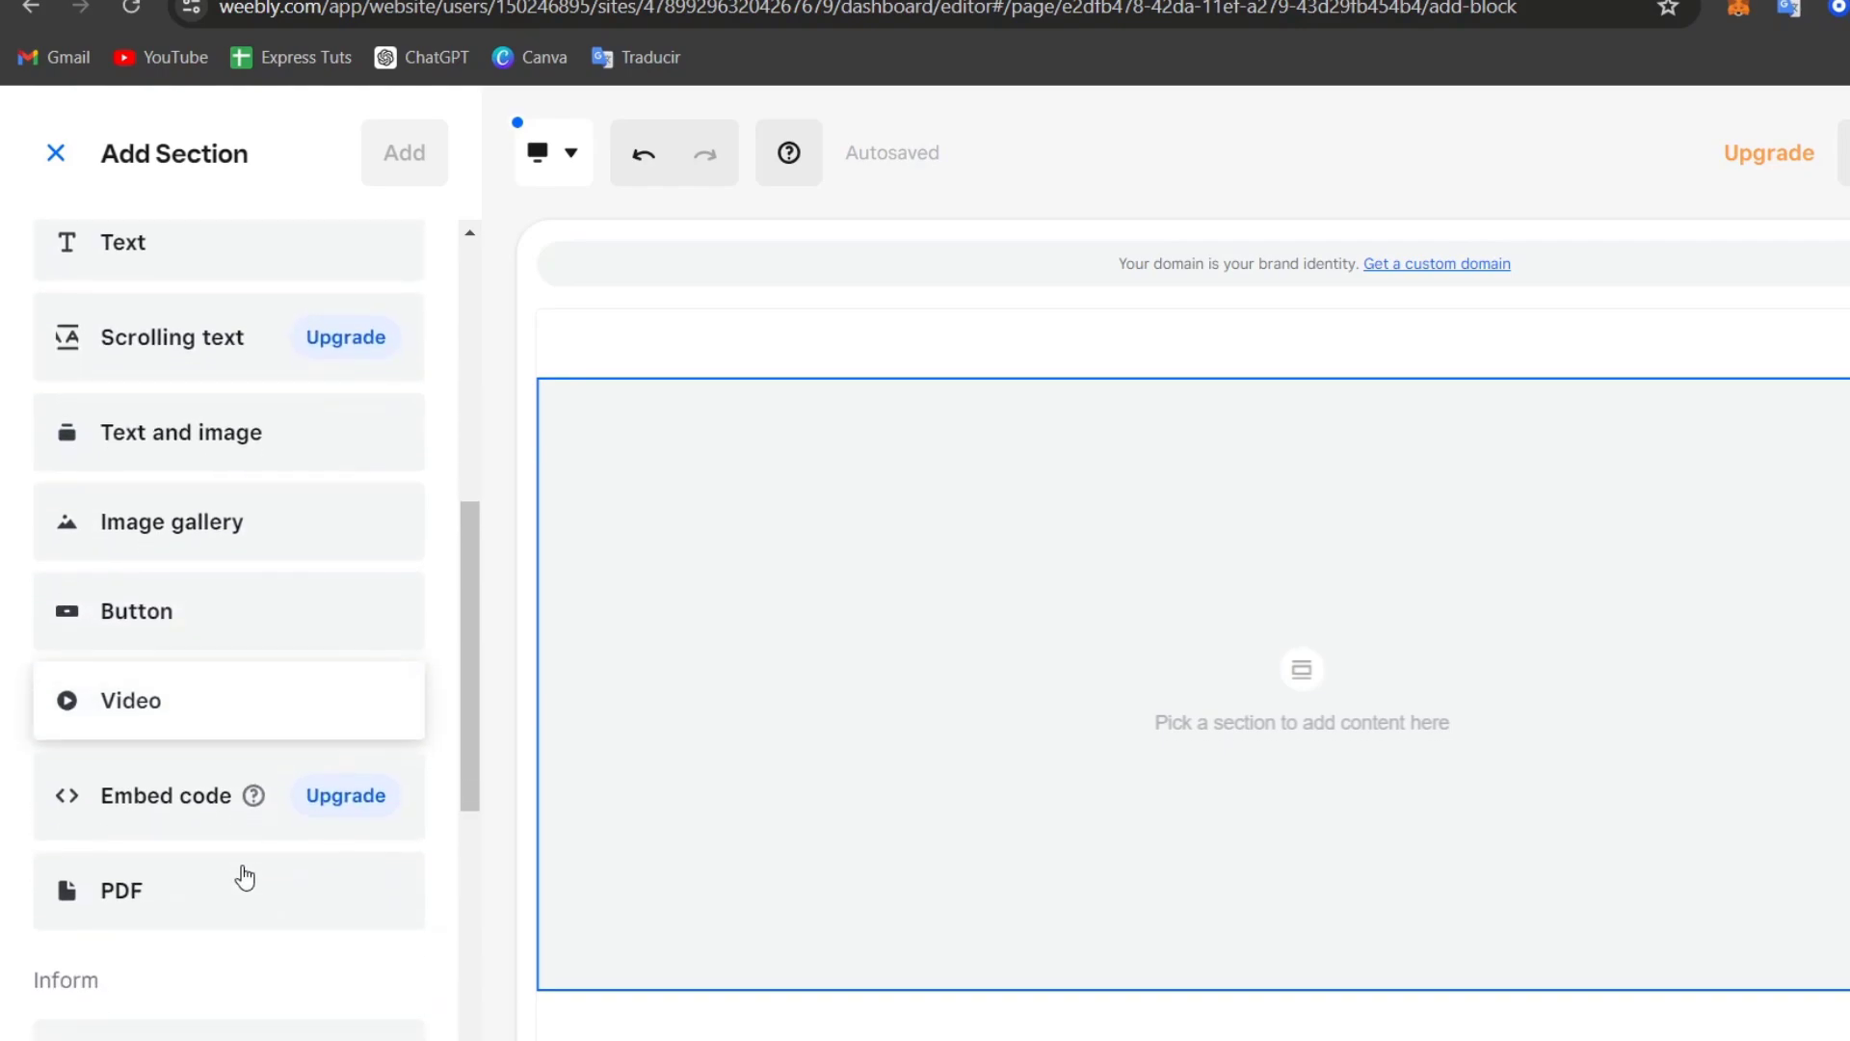
scroll(198, 906, "down", 4)
scroll(198, 901, "down", 1)
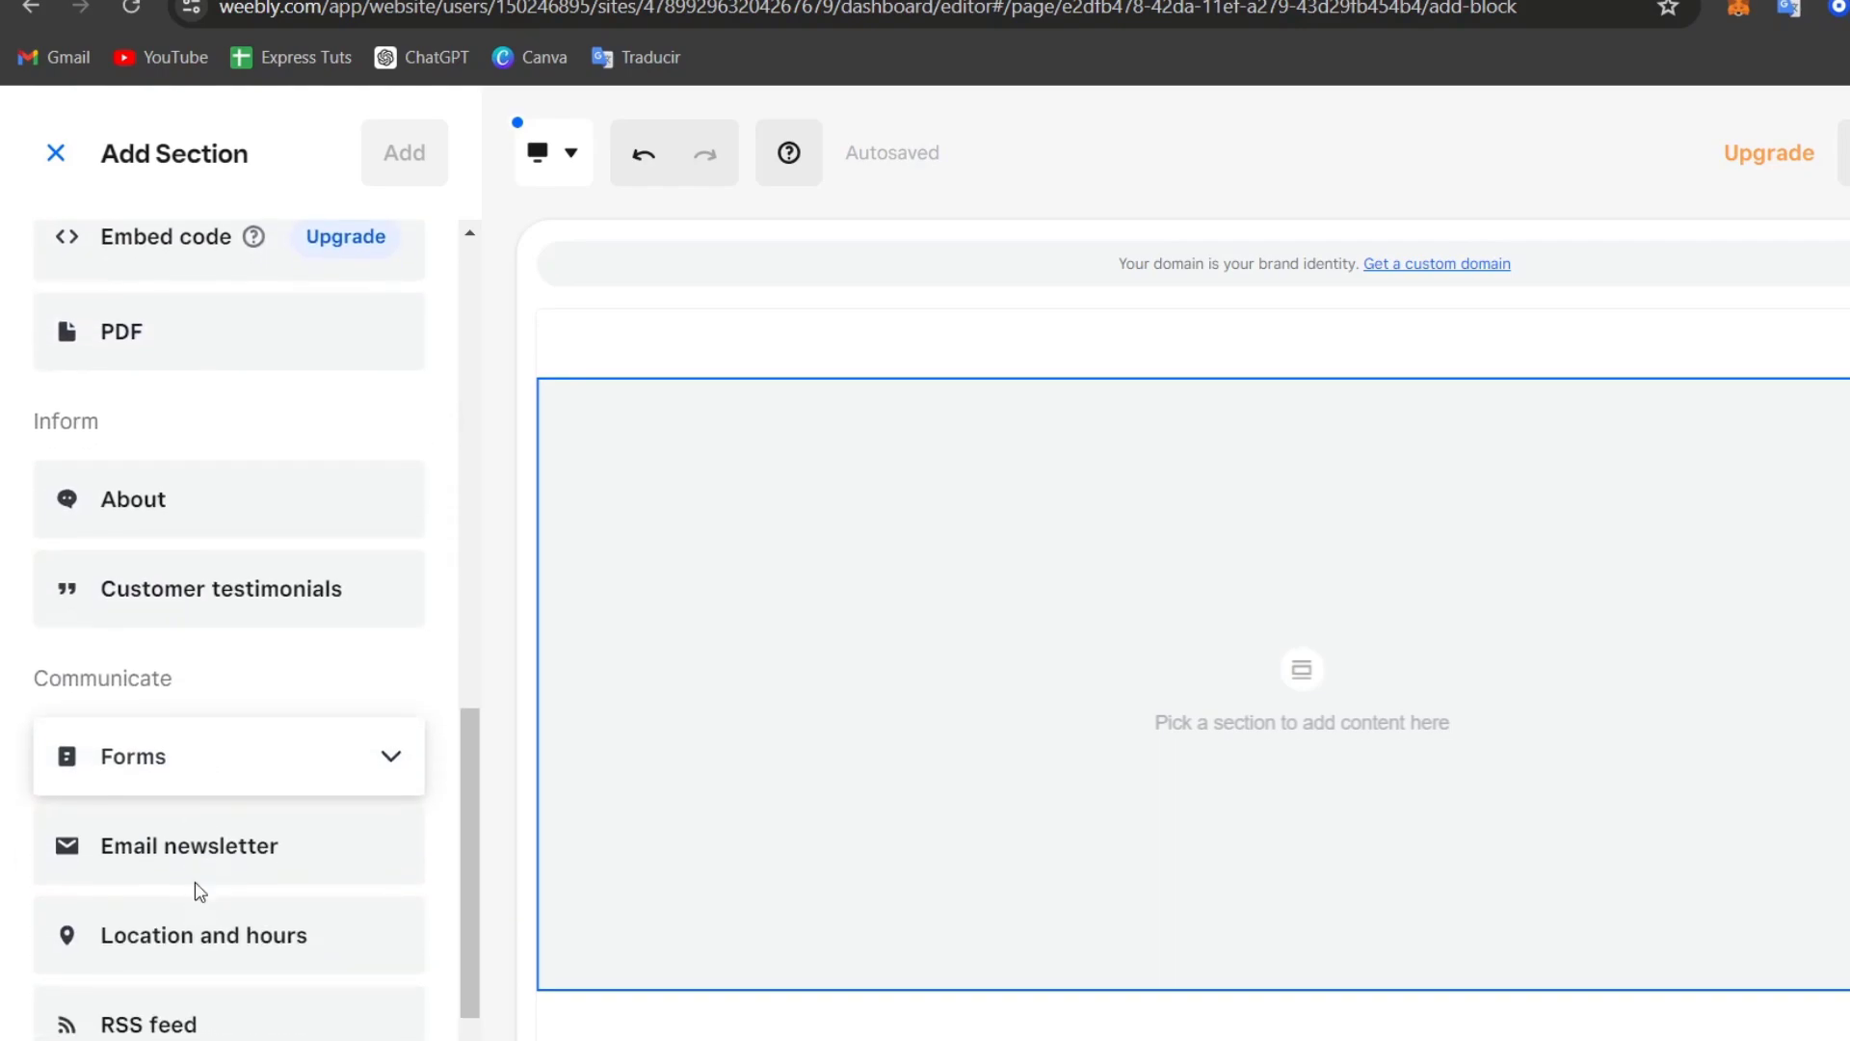
scroll(265, 827, "up", 10)
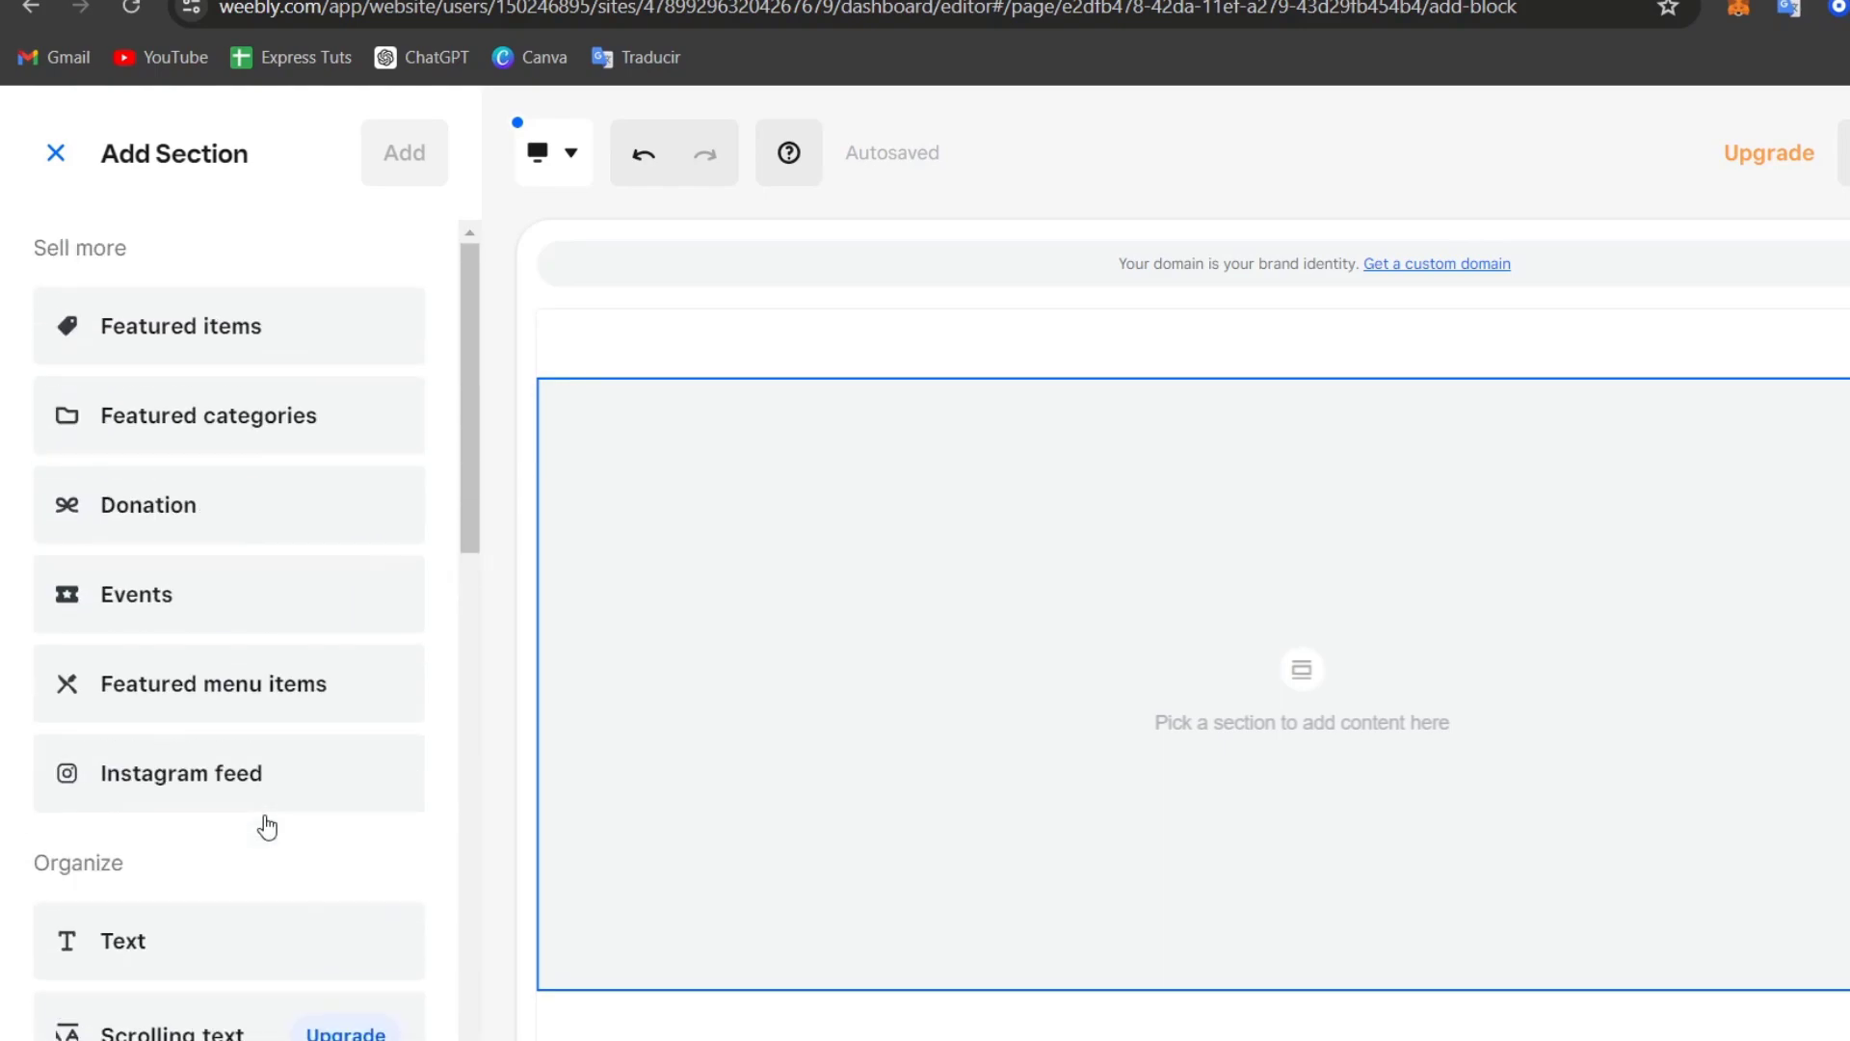
left_click(56, 152)
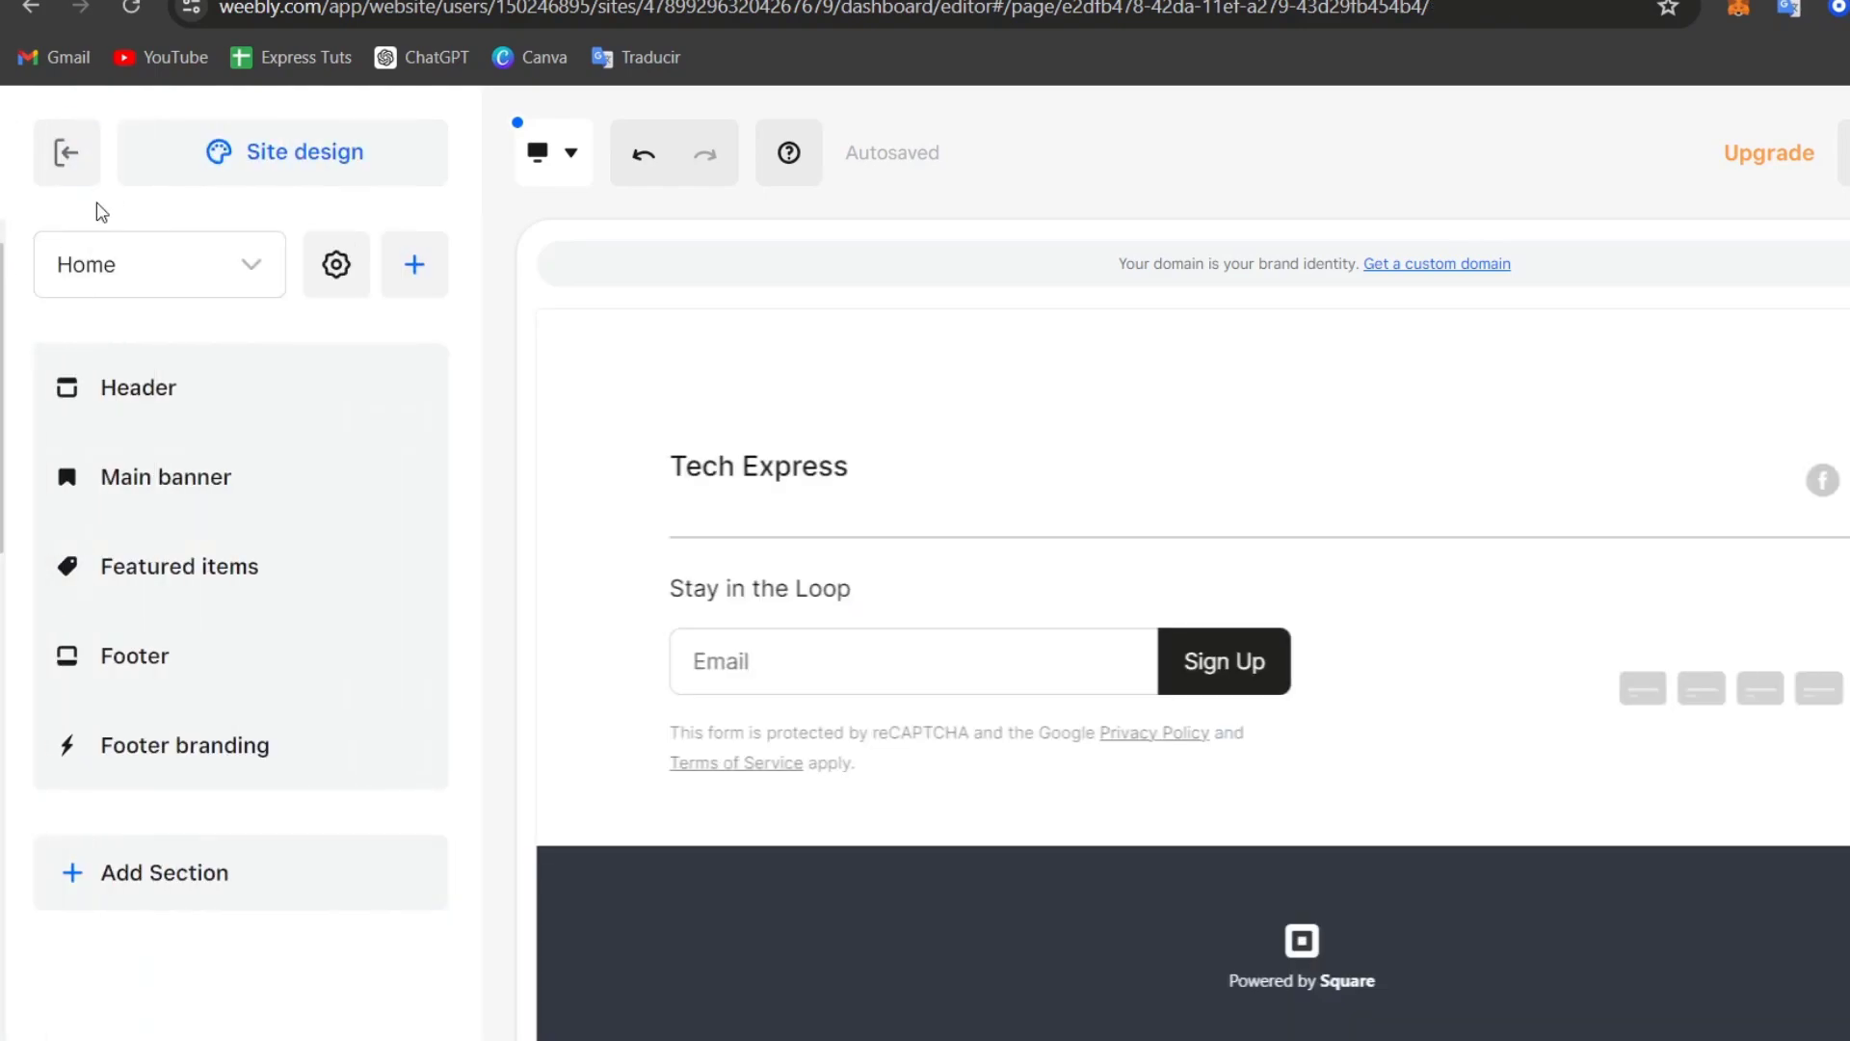
Step: Add a new page built from the Story template via the site's page list
left_click(279, 286)
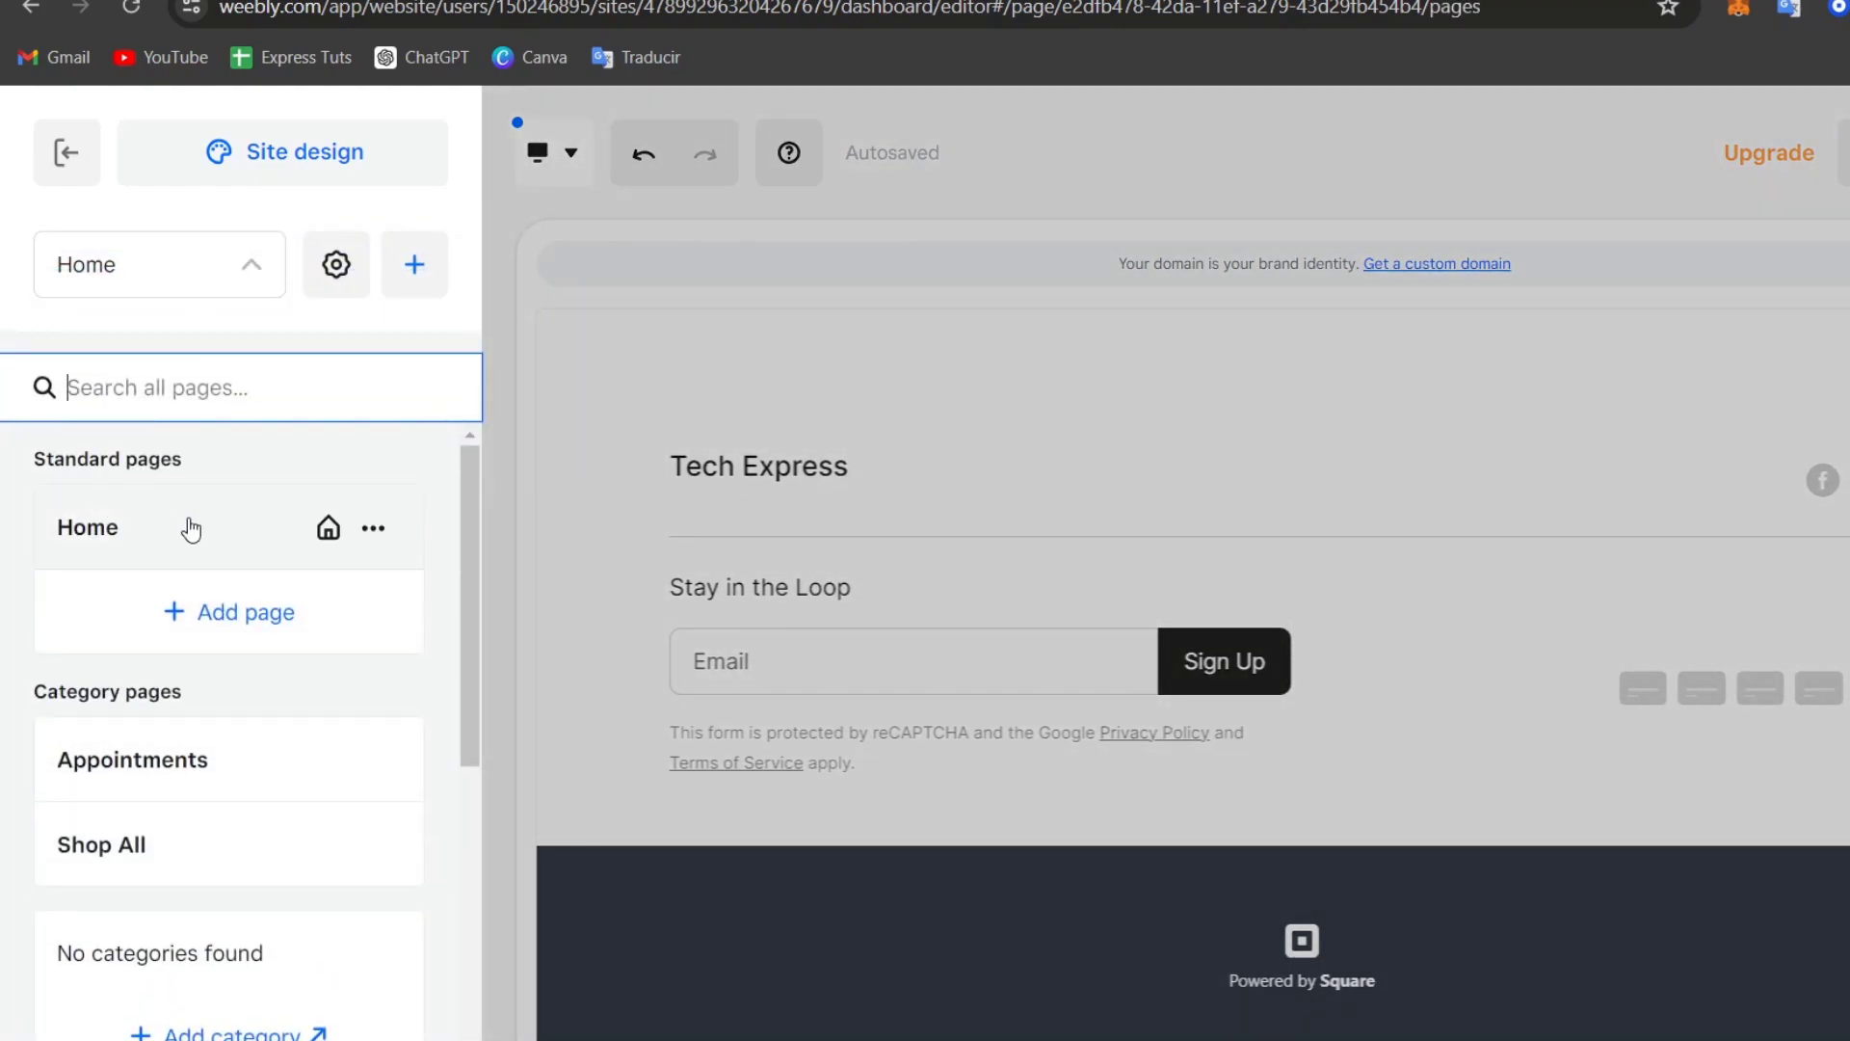
scroll(183, 655, "down", 1)
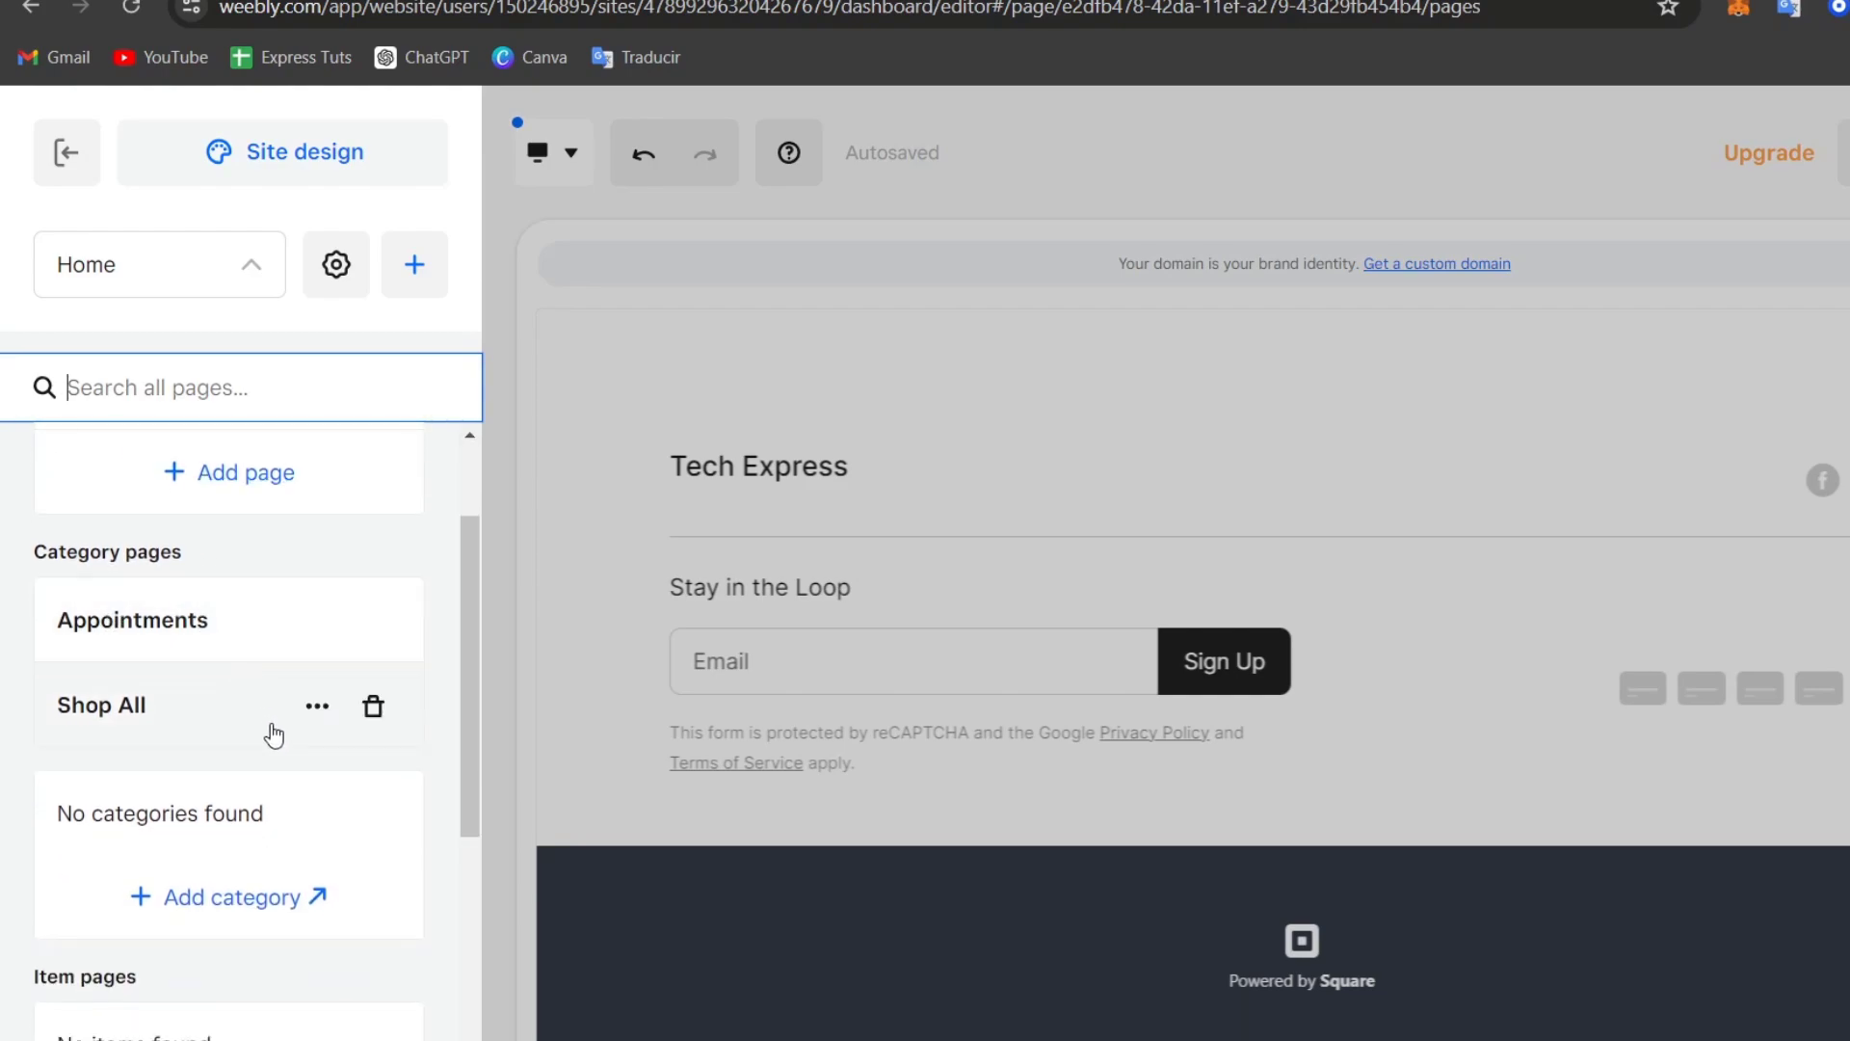
scroll(269, 771, "down", 2)
scroll(289, 898, "down", 1)
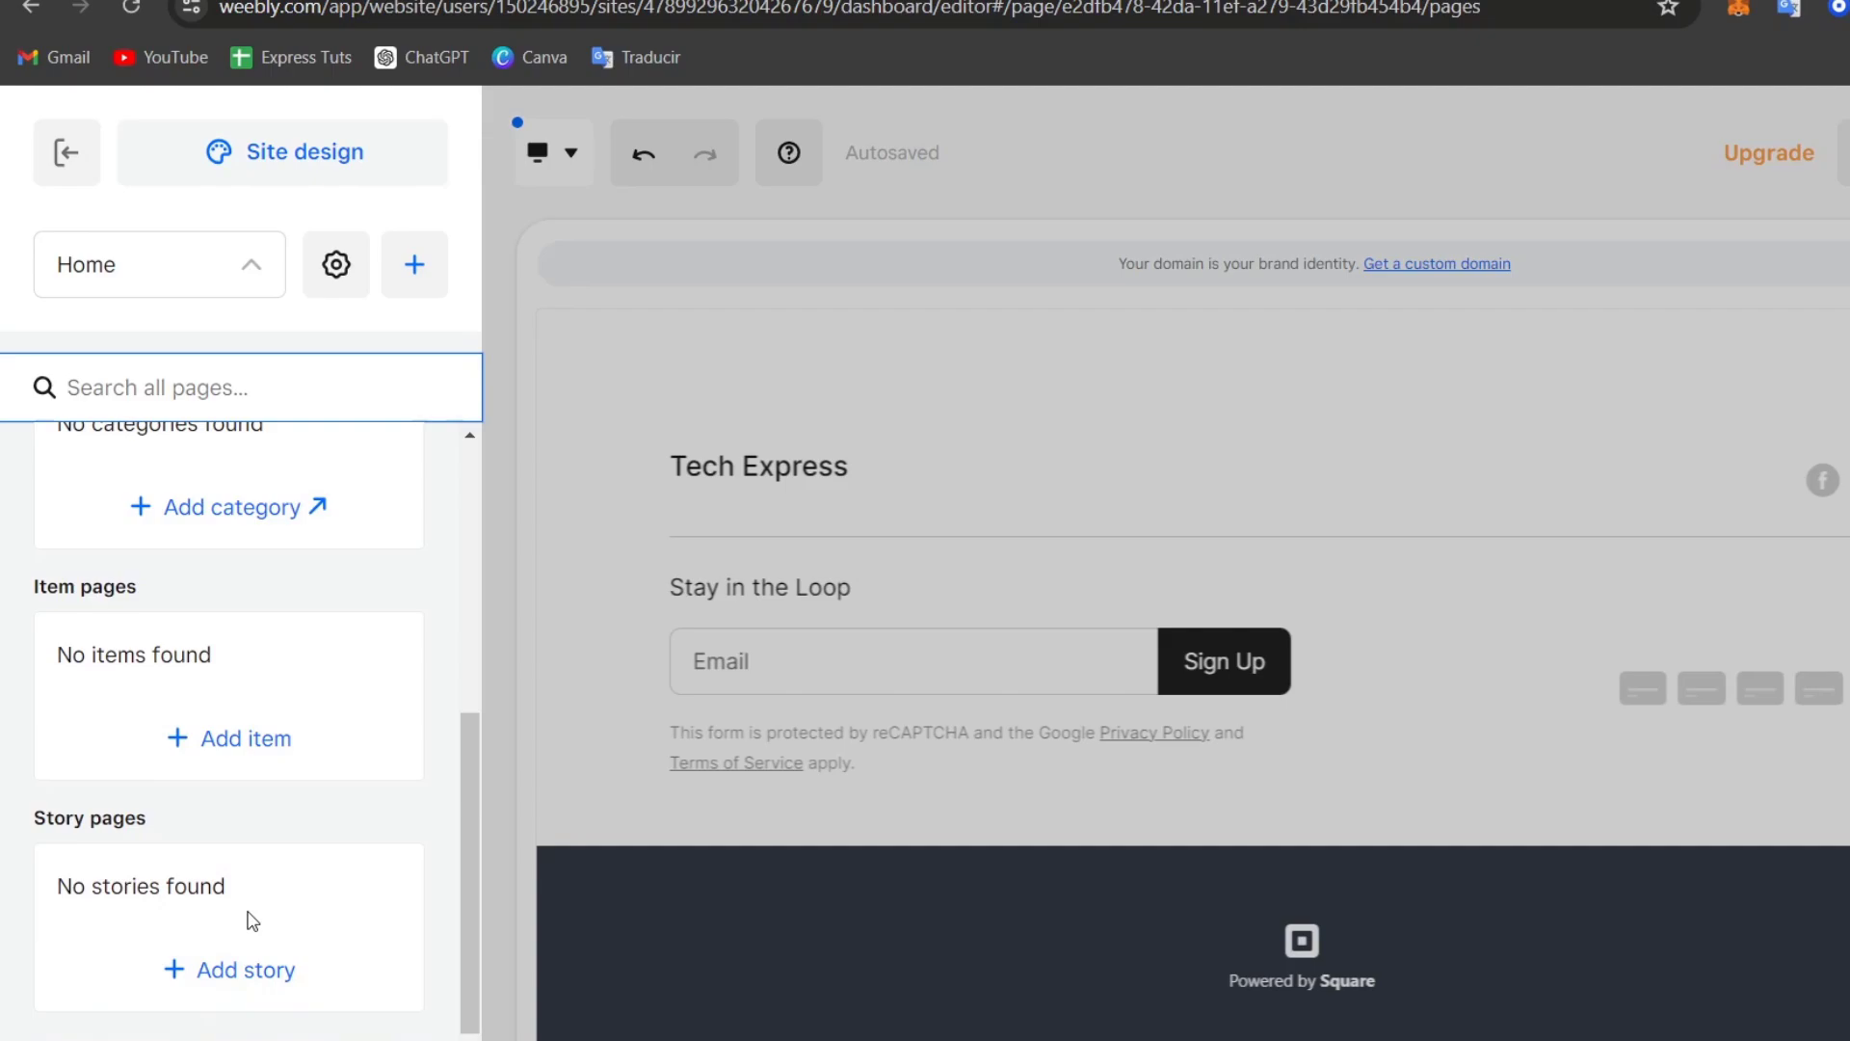
scroll(283, 935, "up", 5)
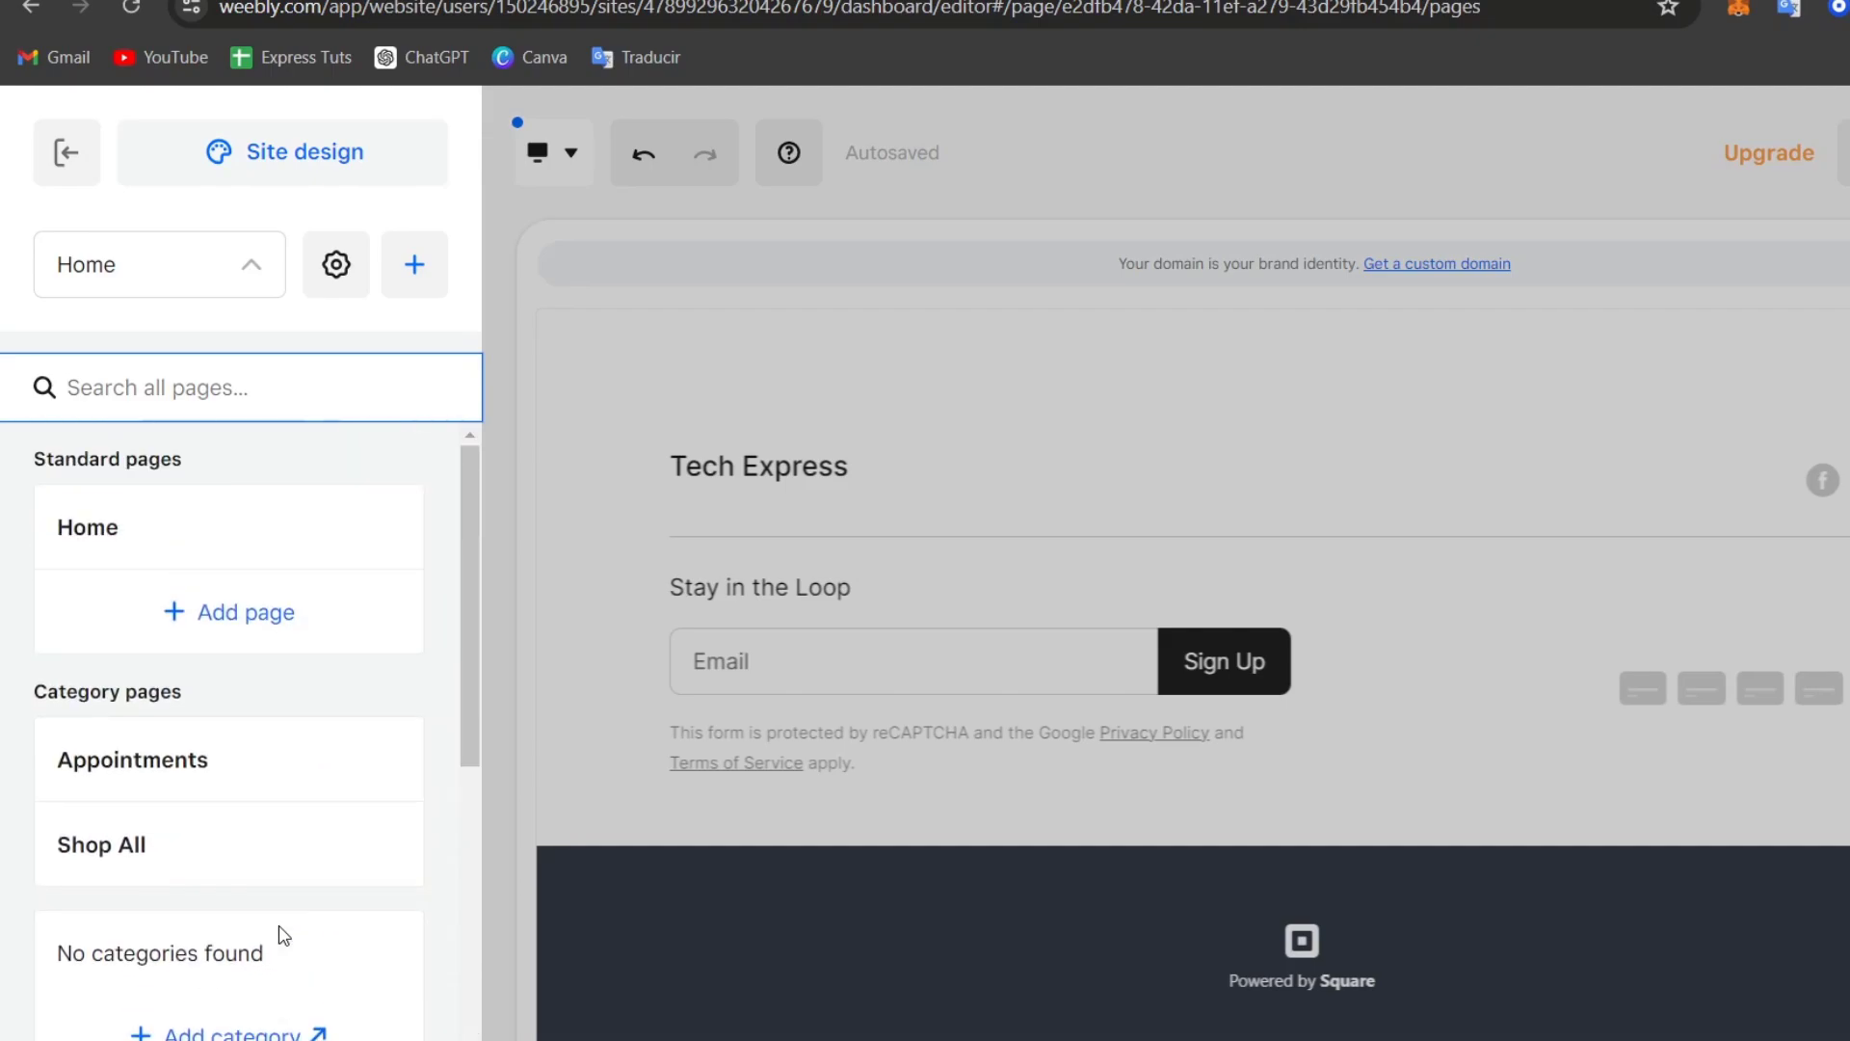
left_click(260, 617)
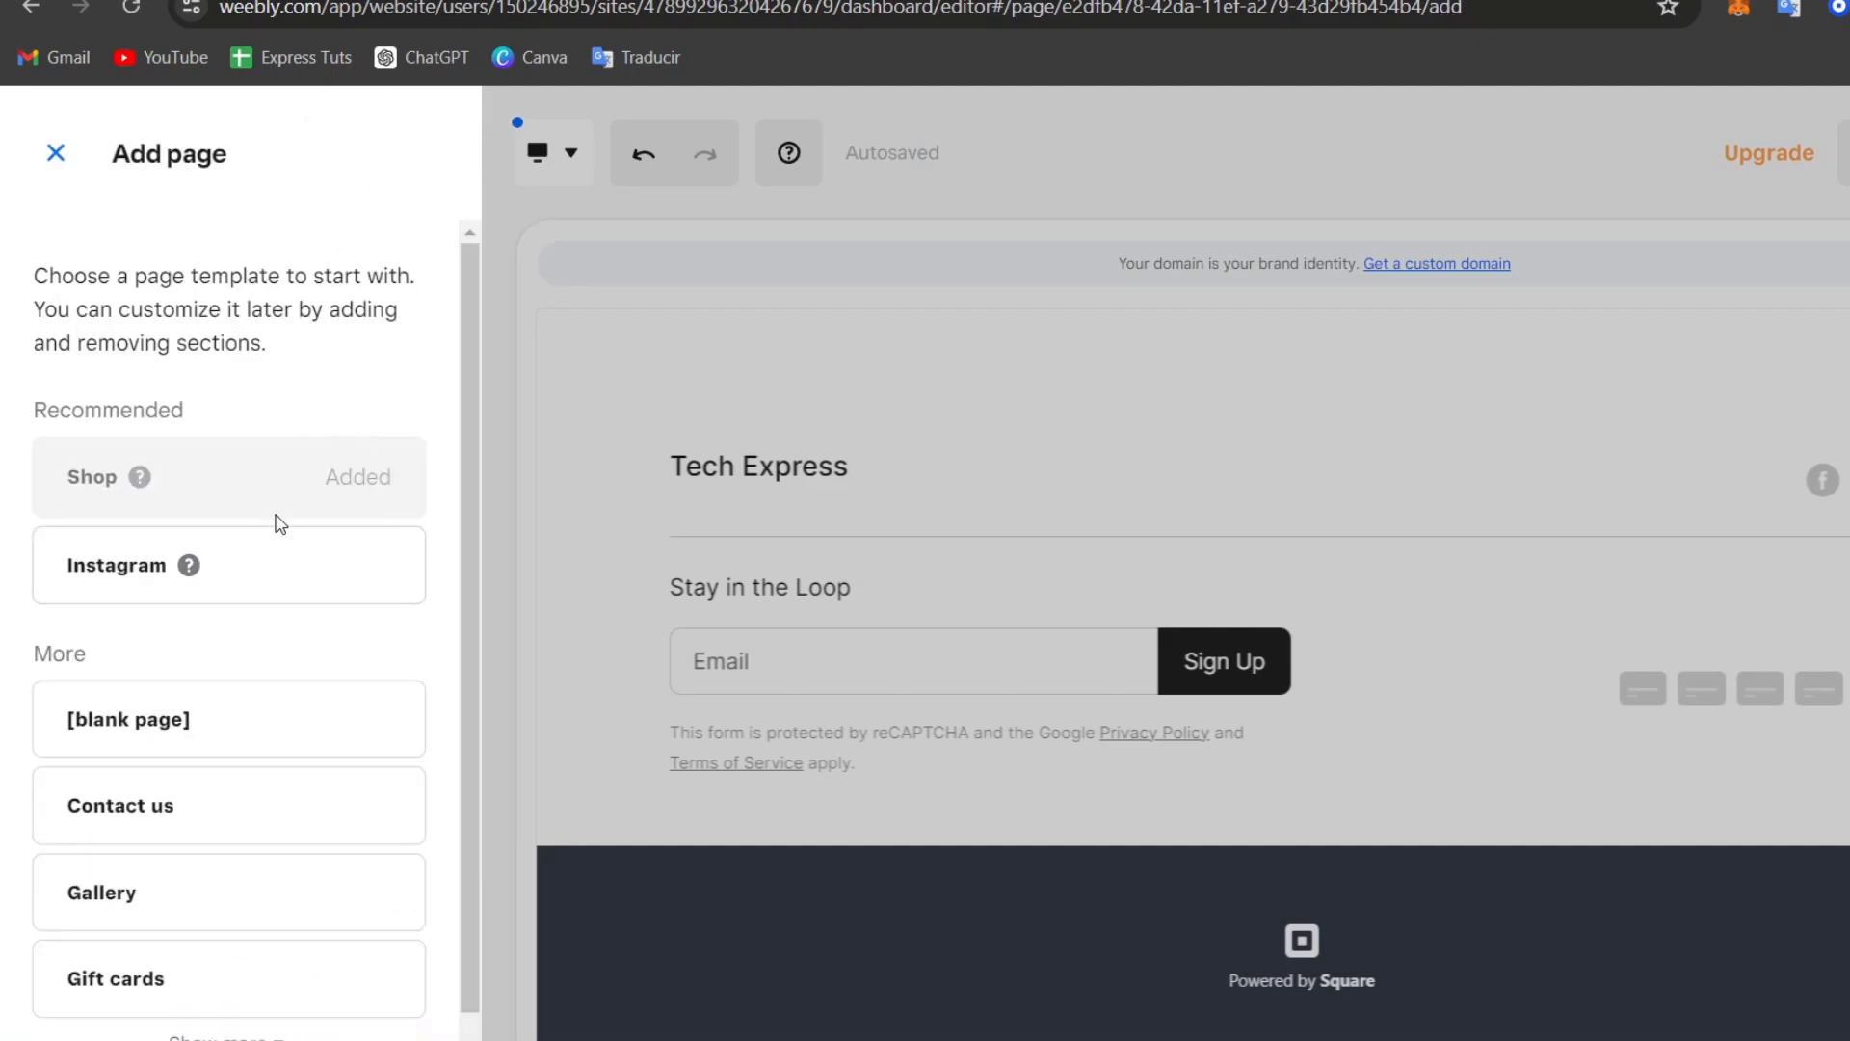
scroll(260, 616, "down", 1)
left_click(258, 1013)
scroll(297, 980, "down", 3)
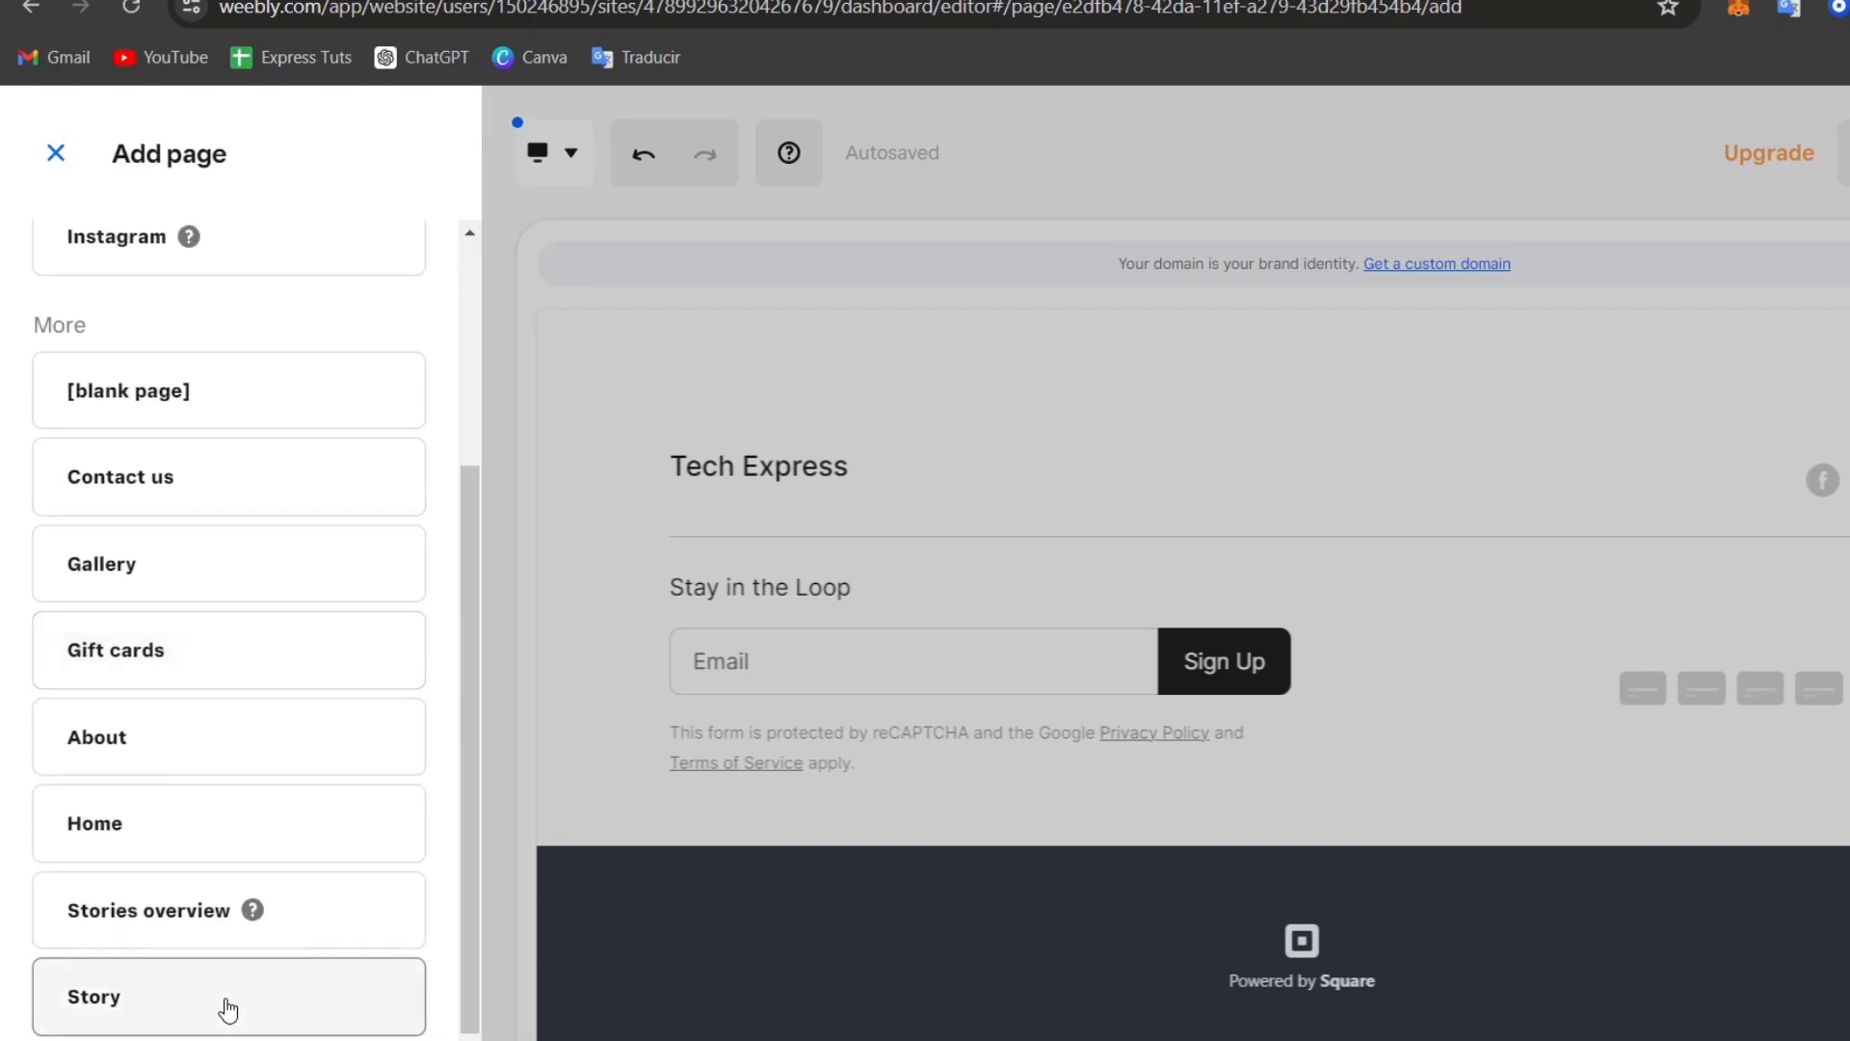
mouse_move(223, 1004)
left_click(377, 1023)
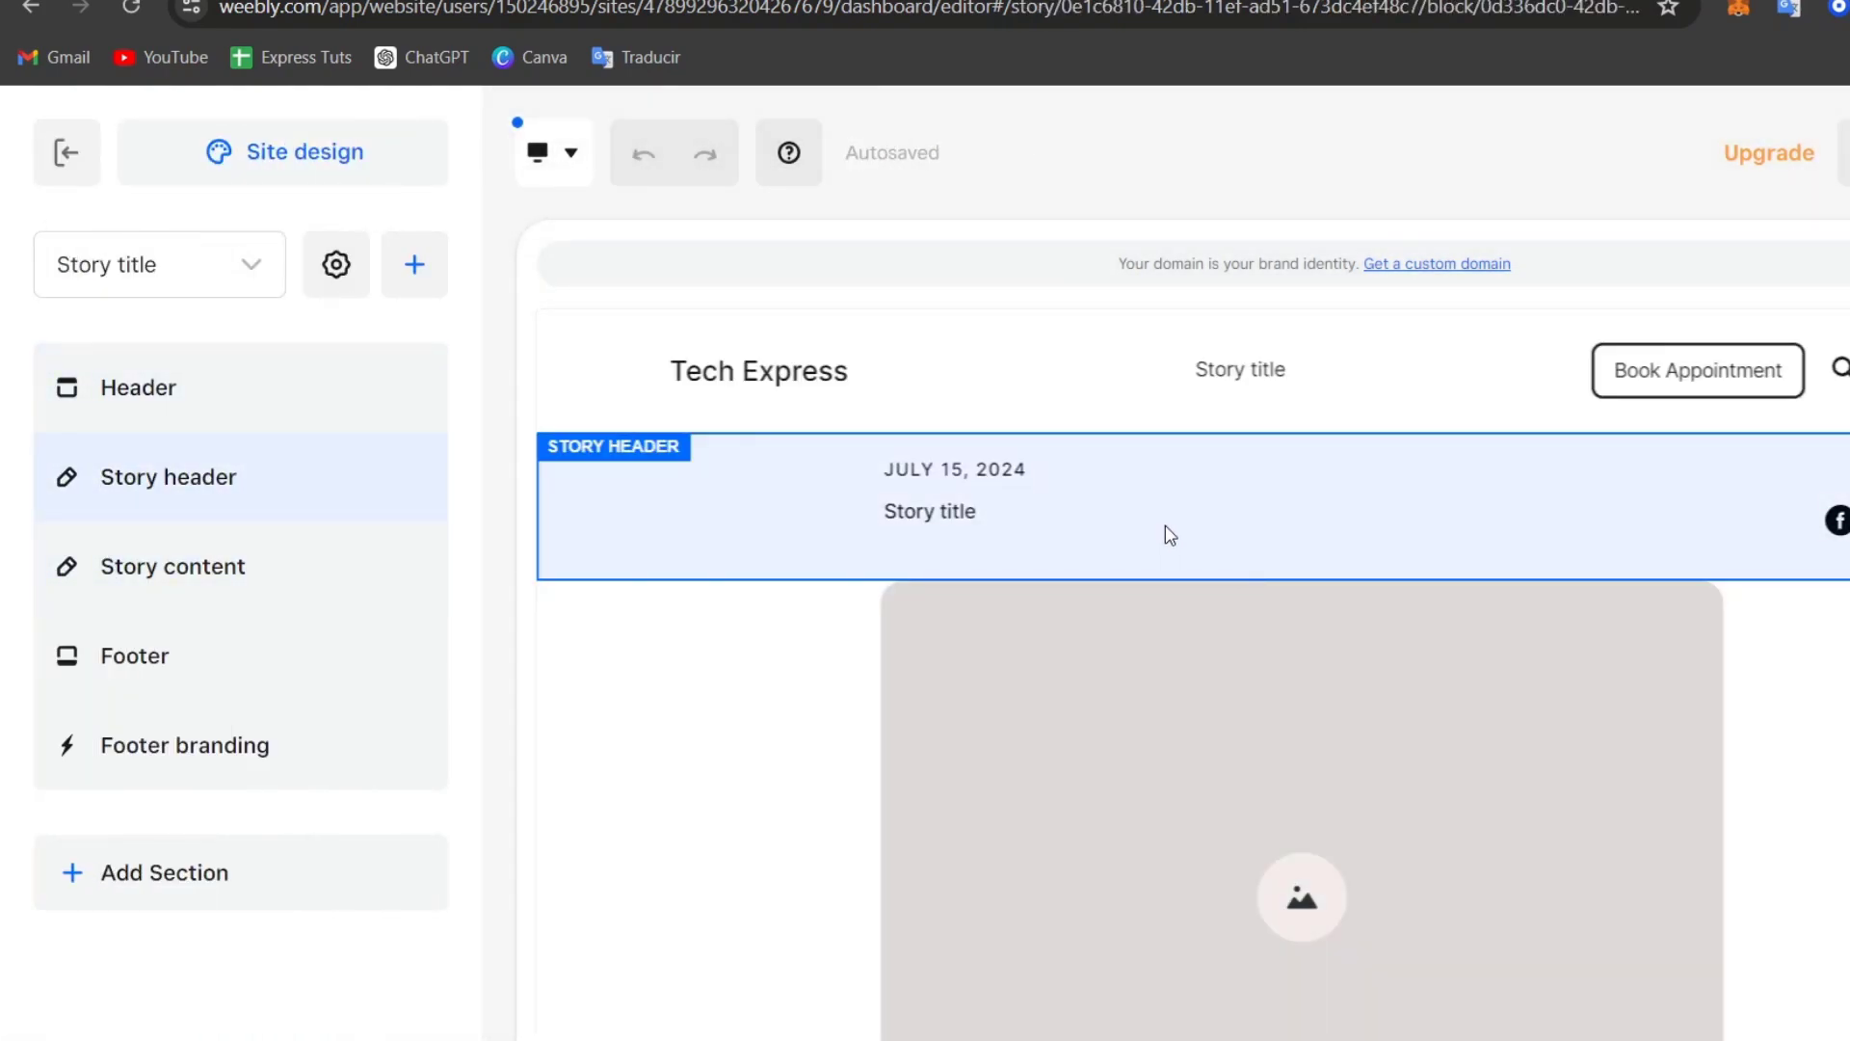
Step: Replace the Story header's 'Story title' placeholder with 'About us'
left_click(1165, 524)
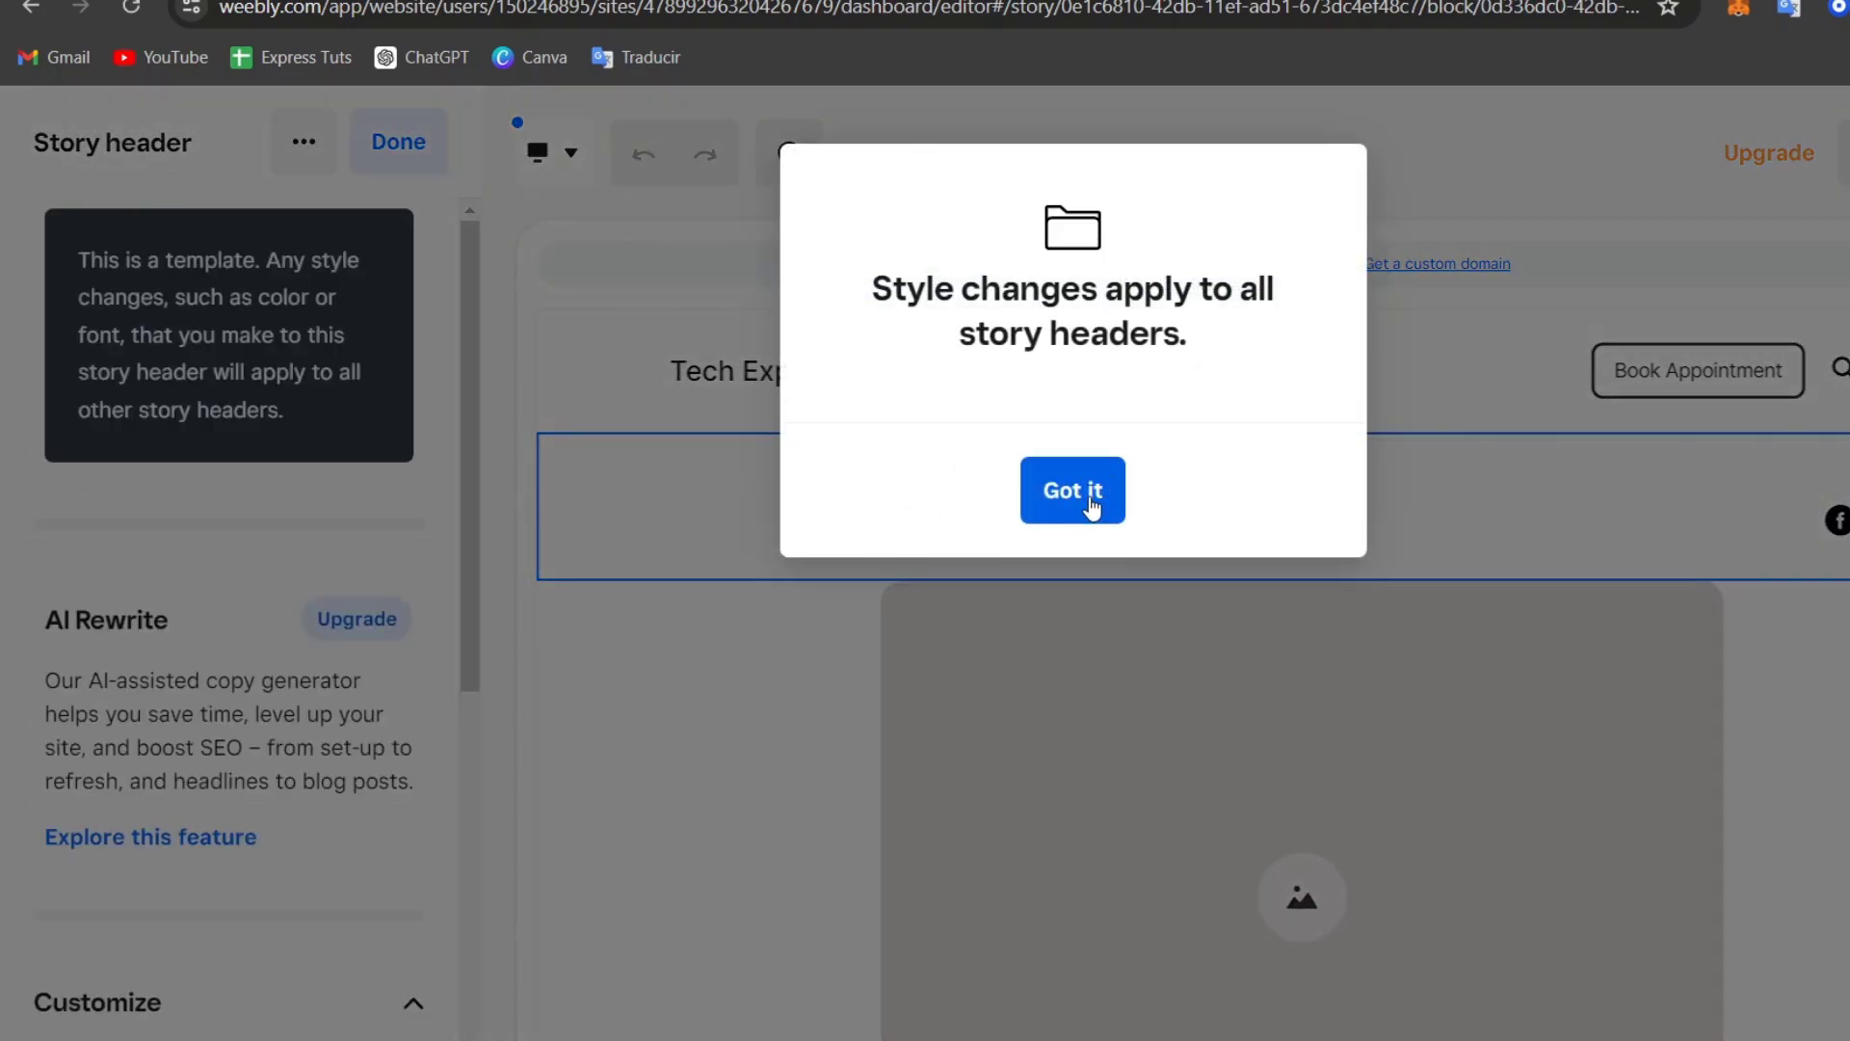
left_click(1092, 505)
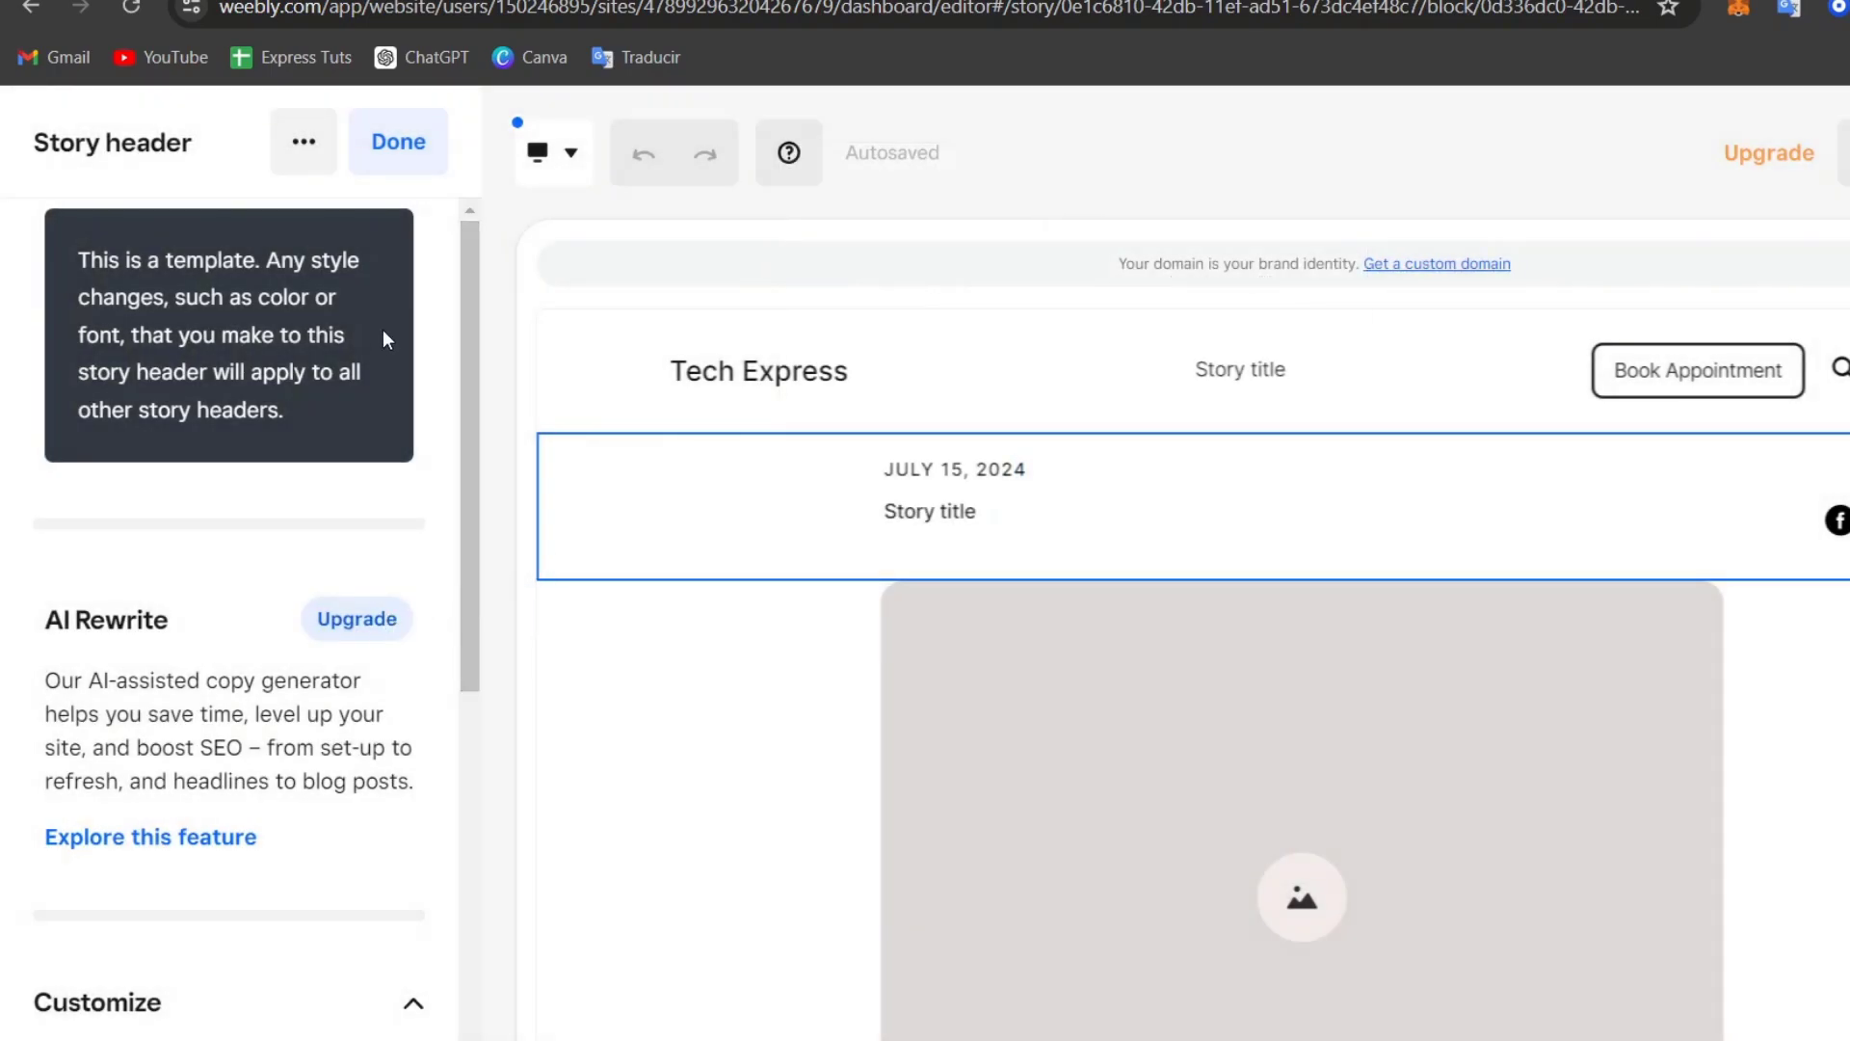
scroll(268, 484, "down", 4)
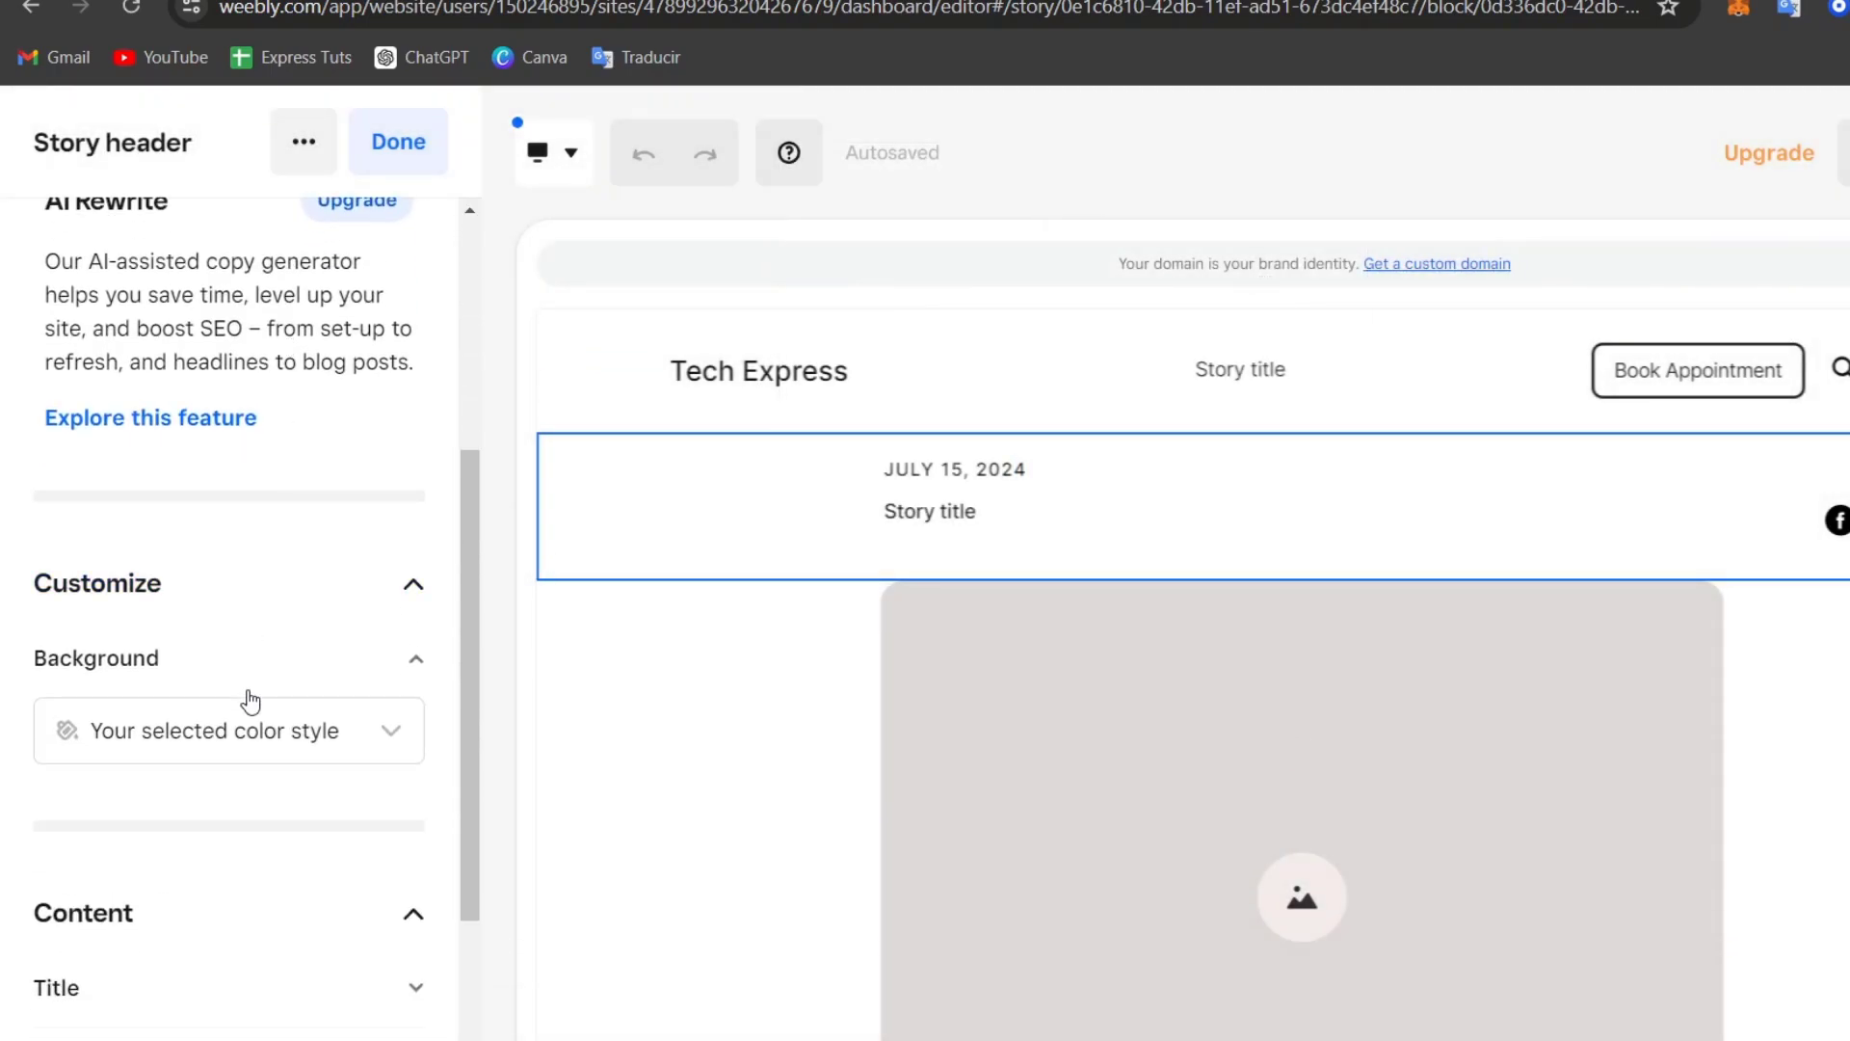
scroll(249, 718, "down", 2)
left_click(256, 777)
scroll(262, 732, "down", 3)
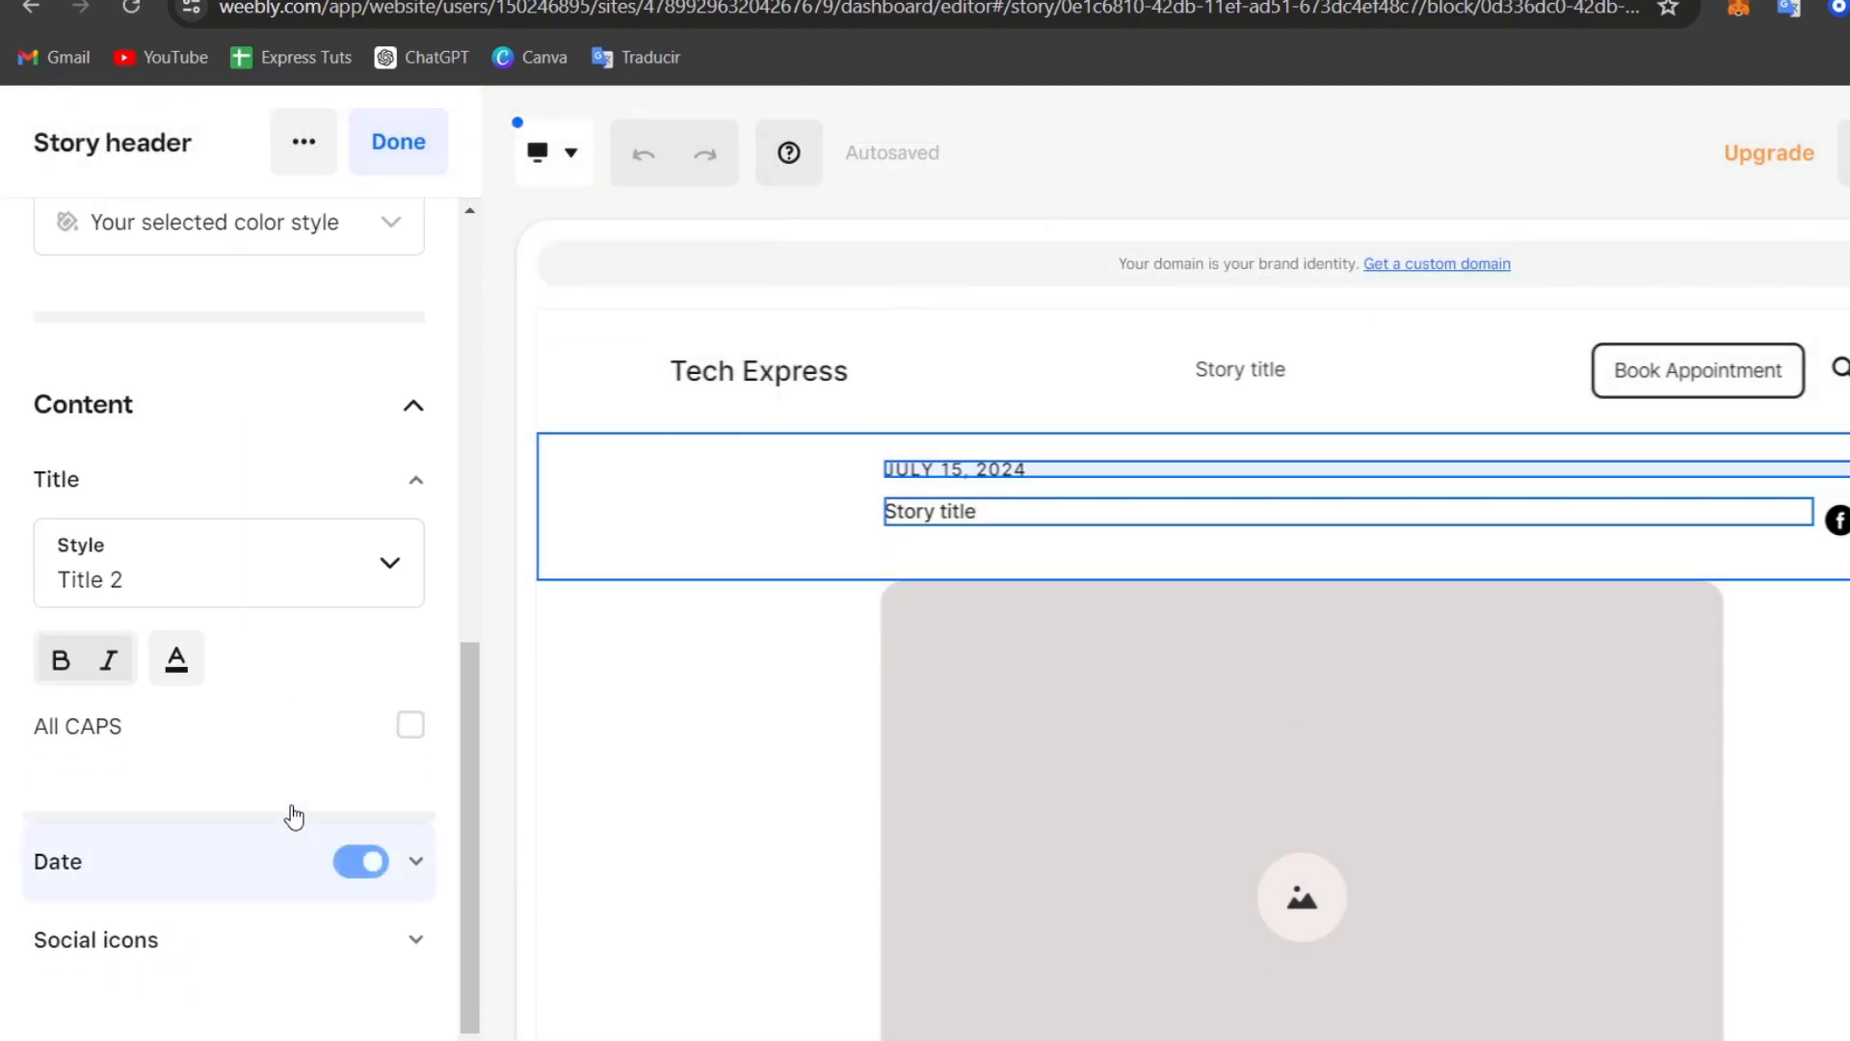
triple_click(969, 519)
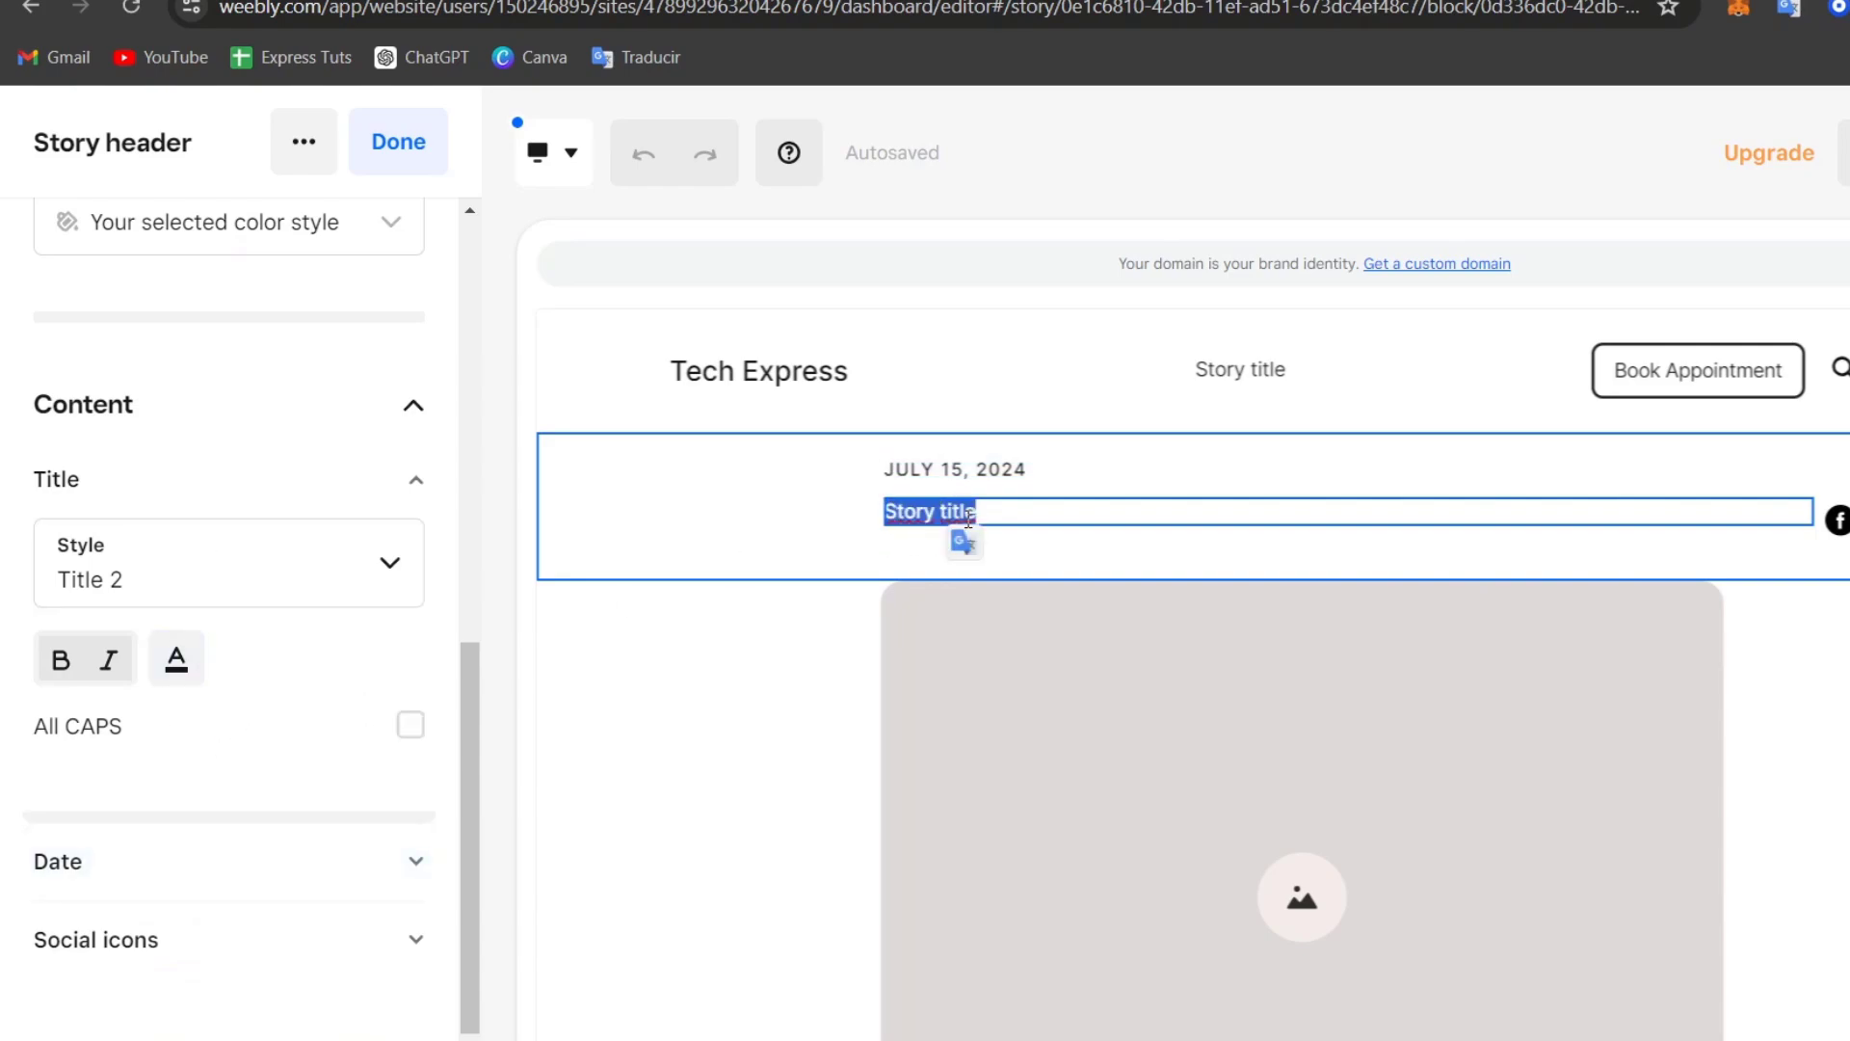
type("O")
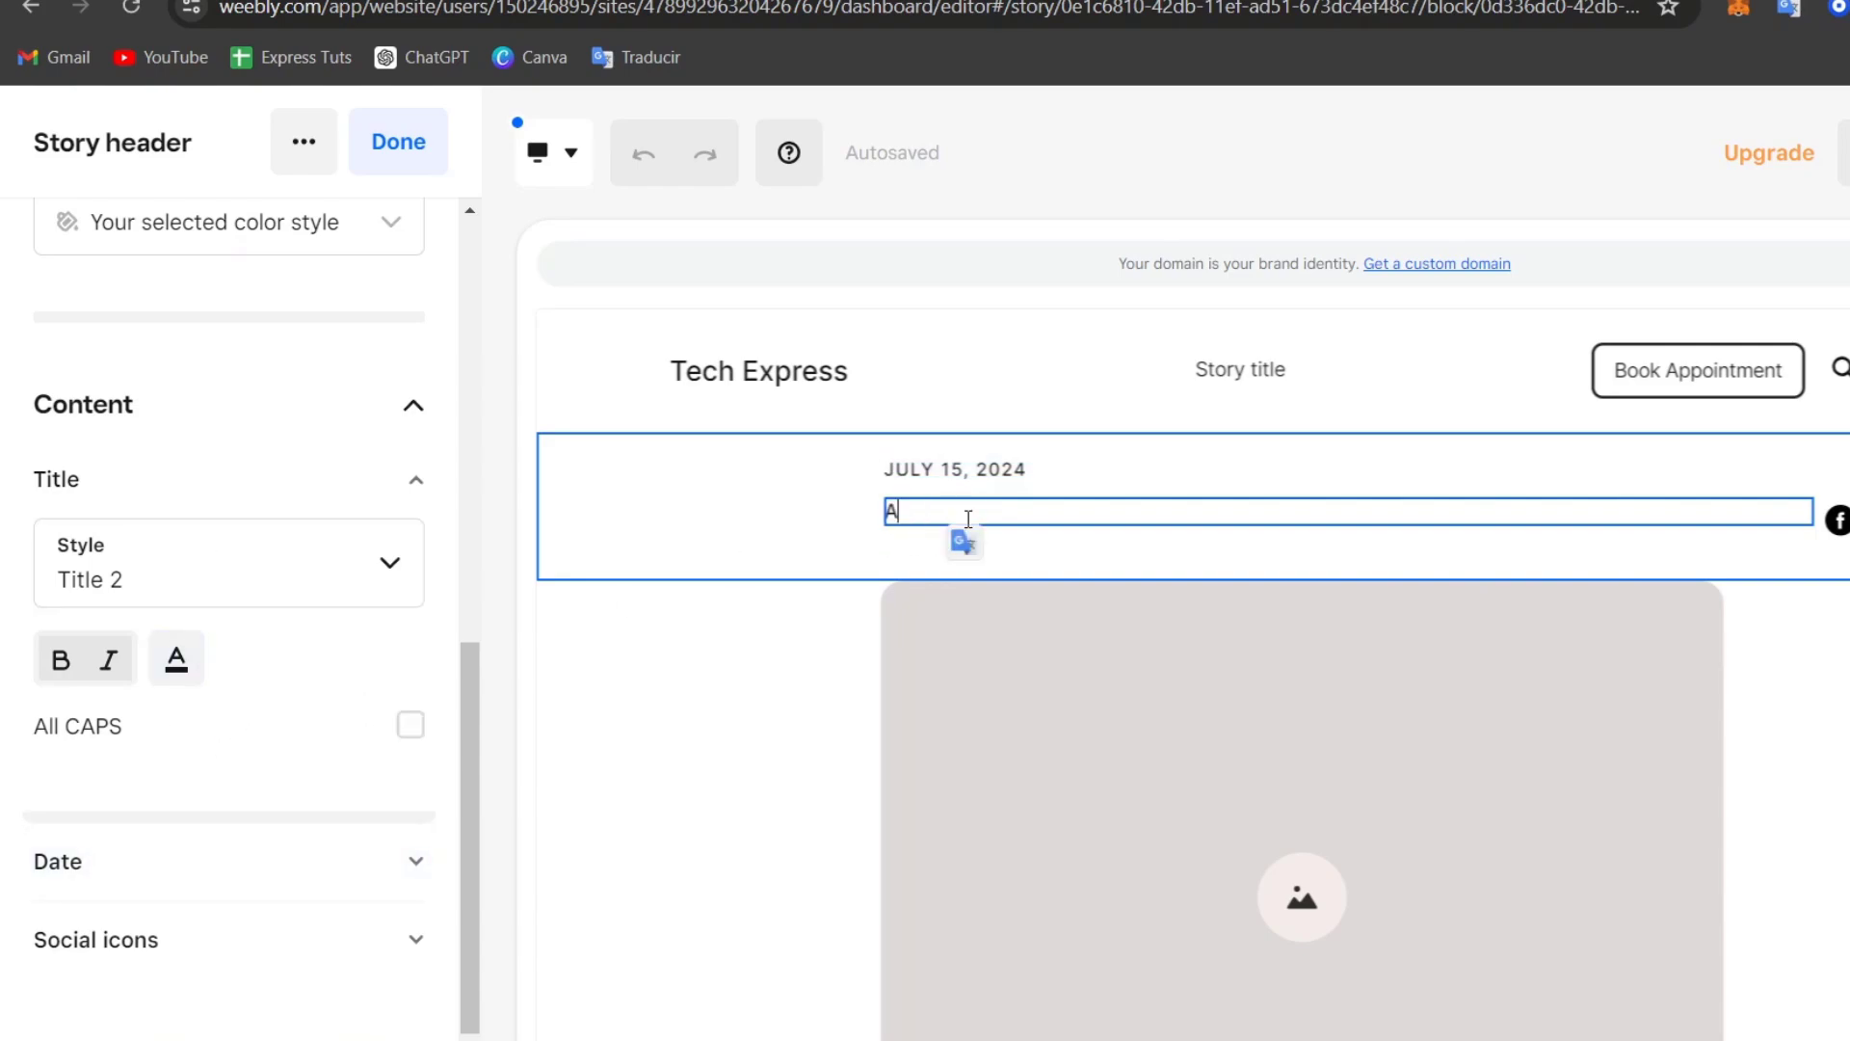
Step: Select the Story content block and start adding an image from its Image settings
left_click(1032, 739)
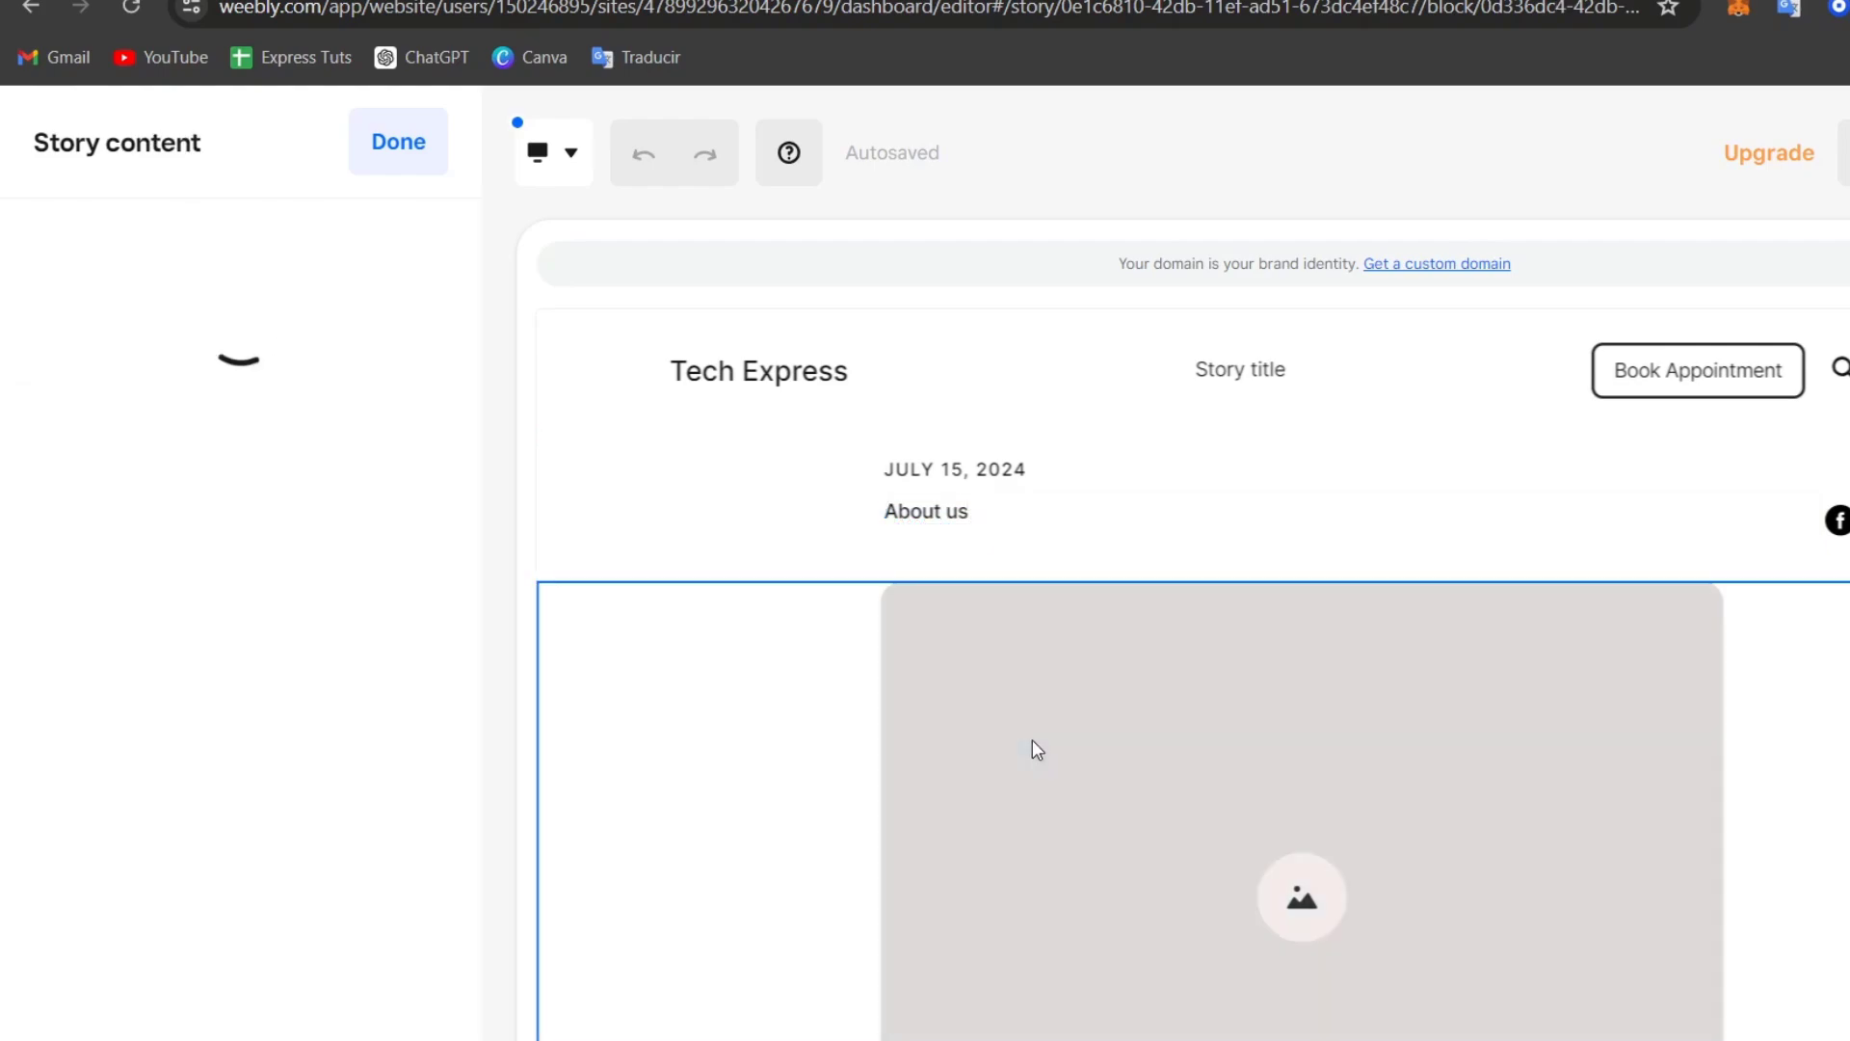
scroll(1201, 670, "down", 5)
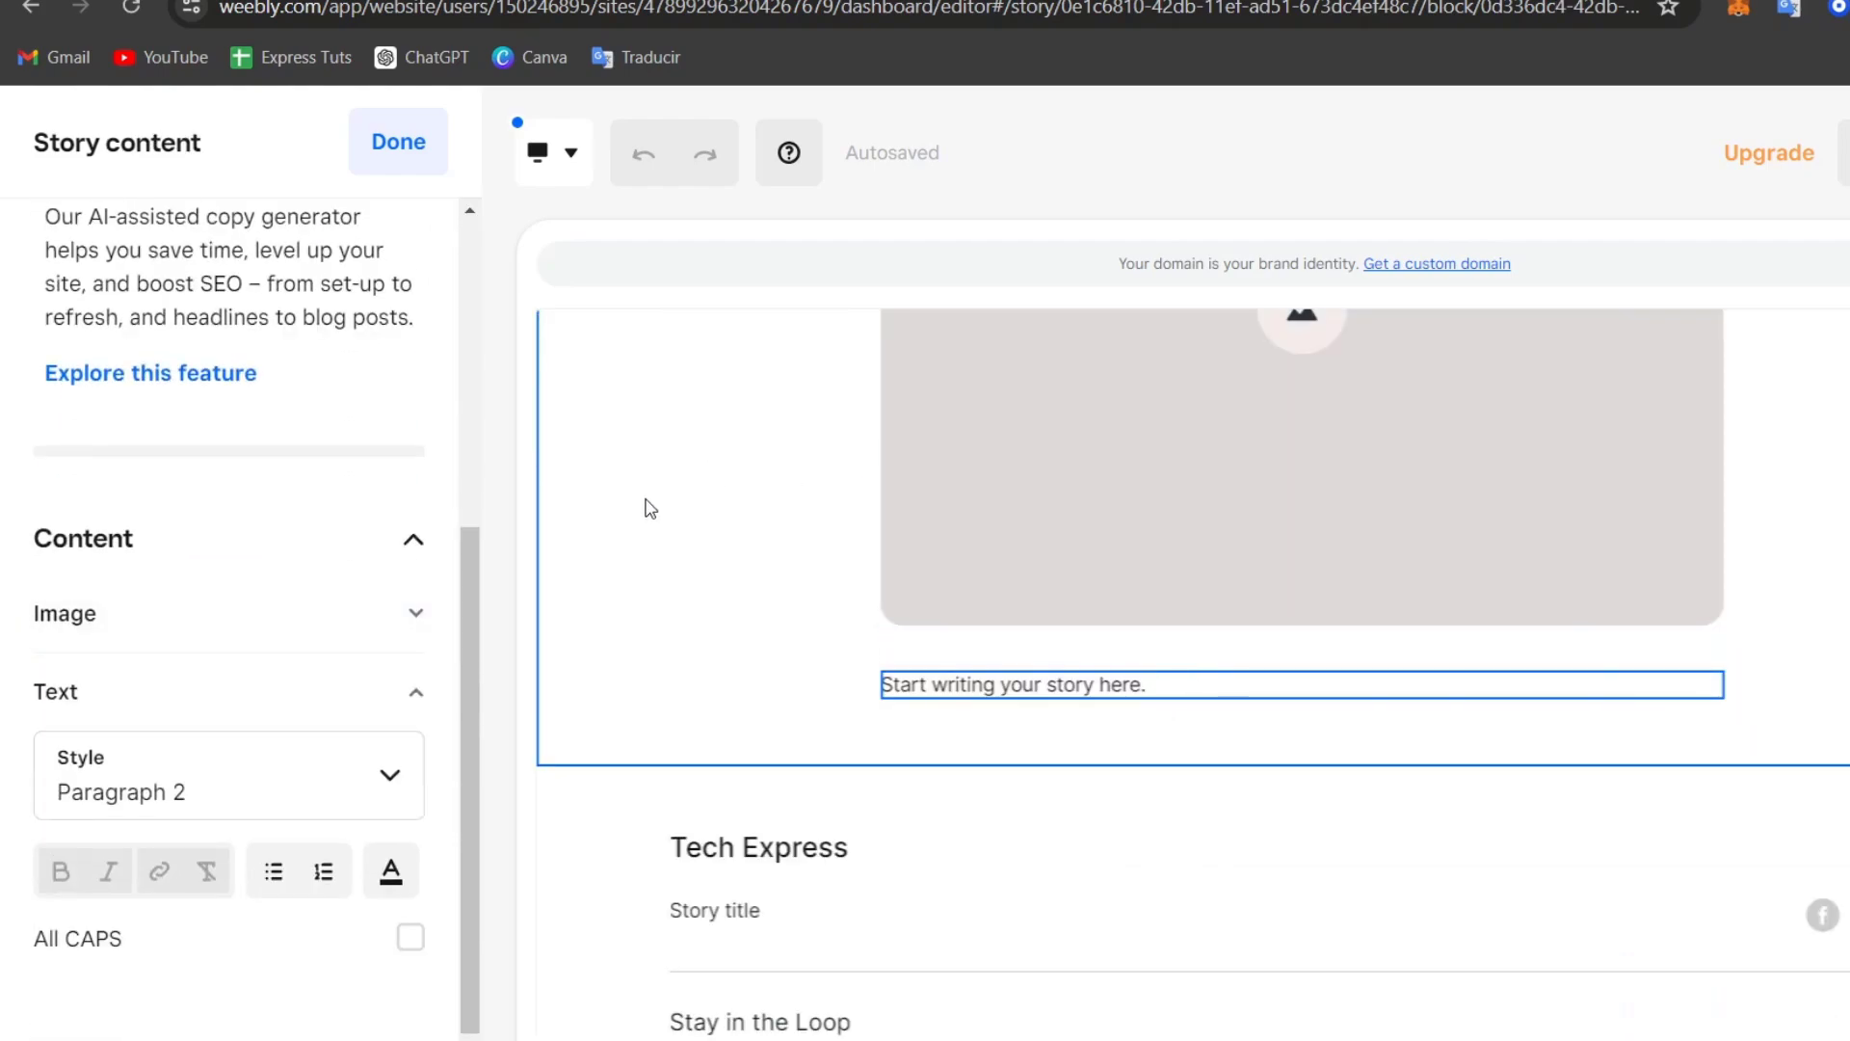
left_click(318, 591)
scroll(1217, 490, "up", 3)
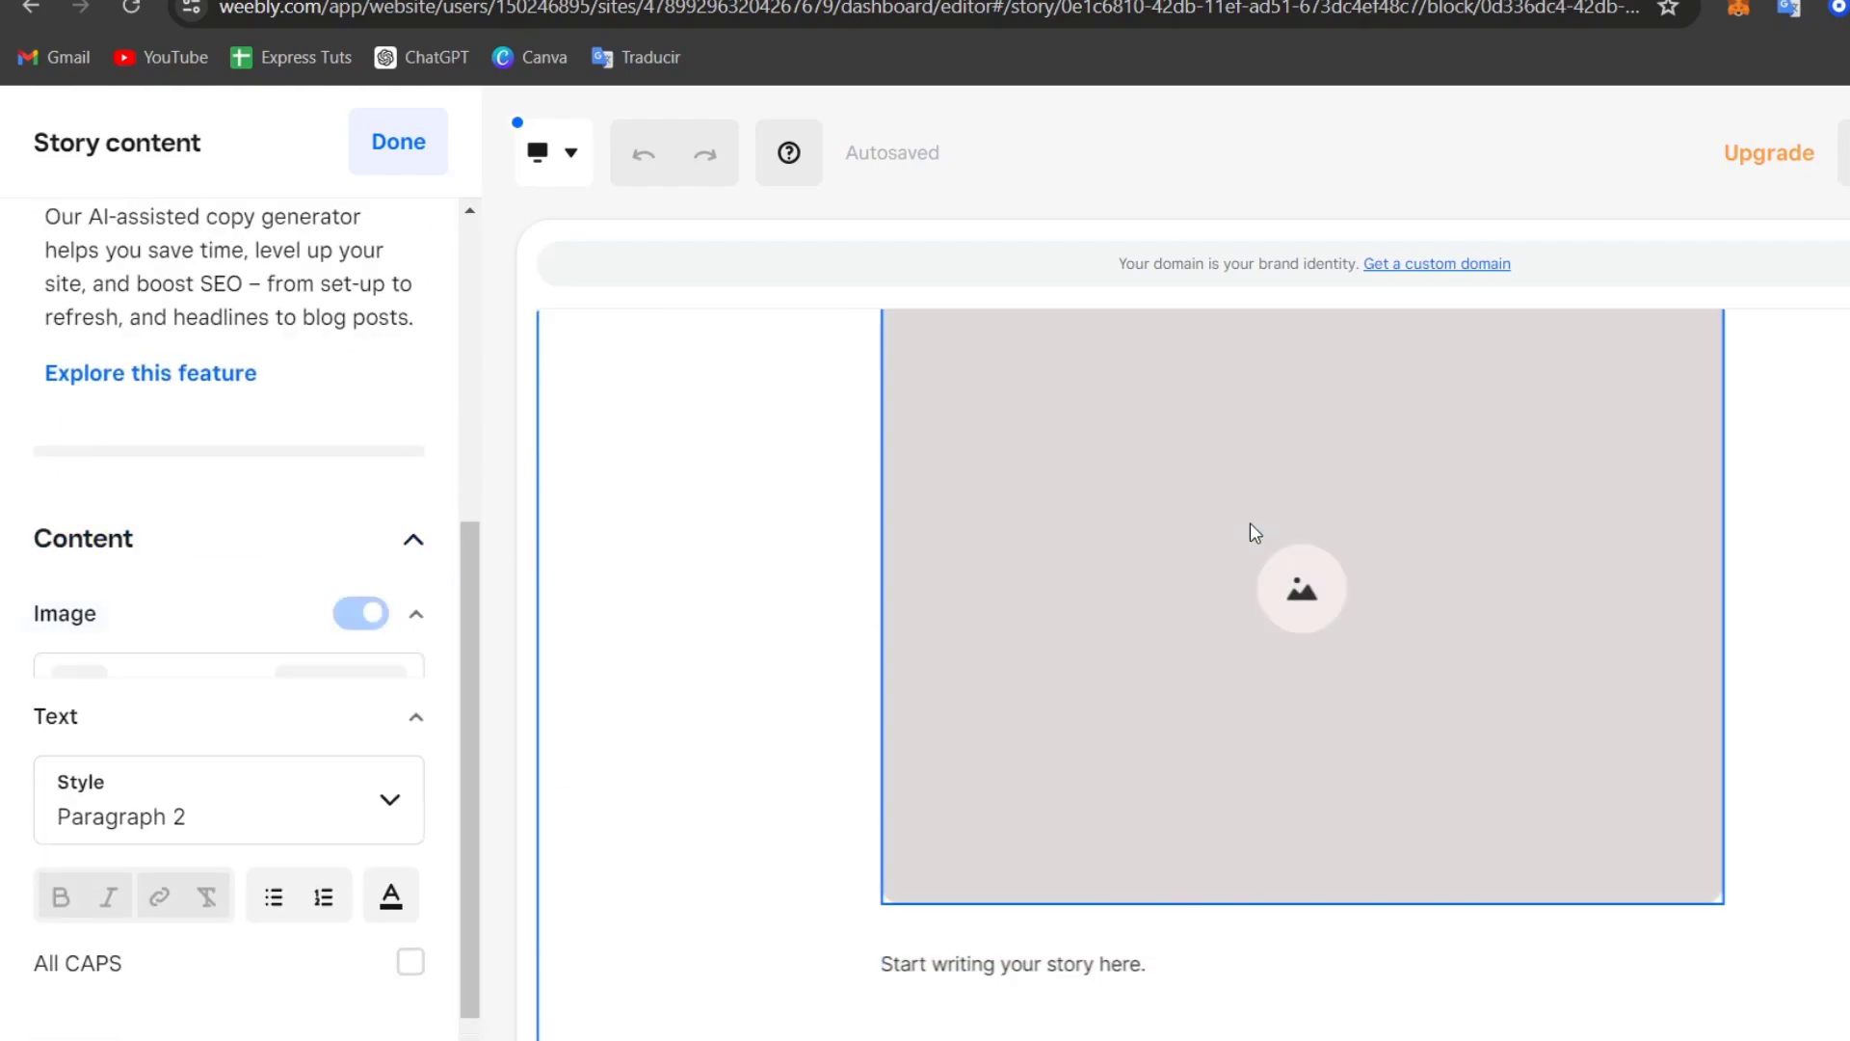
scroll(1251, 522, "up", 3)
scroll(1250, 522, "down", 1)
left_click(323, 723)
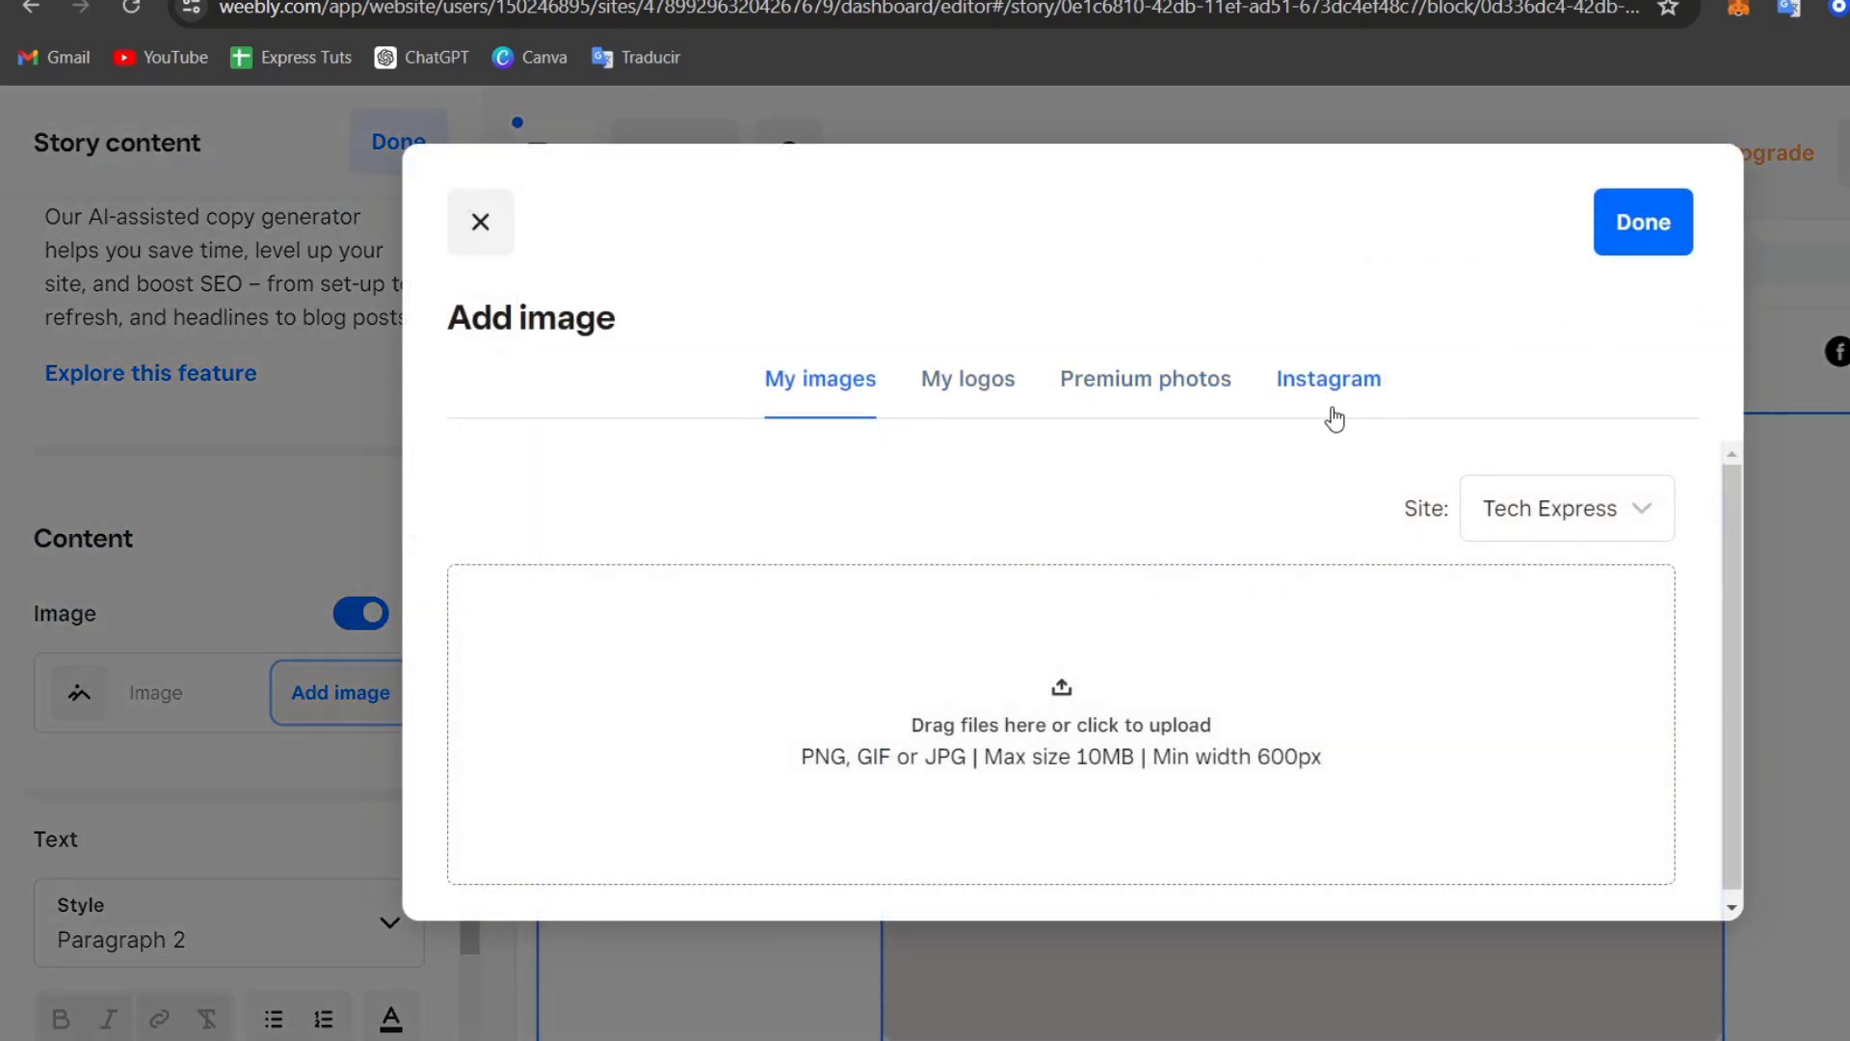
Step: Upload the white unisex-eco-raglan-hoodie PNG and apply it as the story image
left_click(1060, 721)
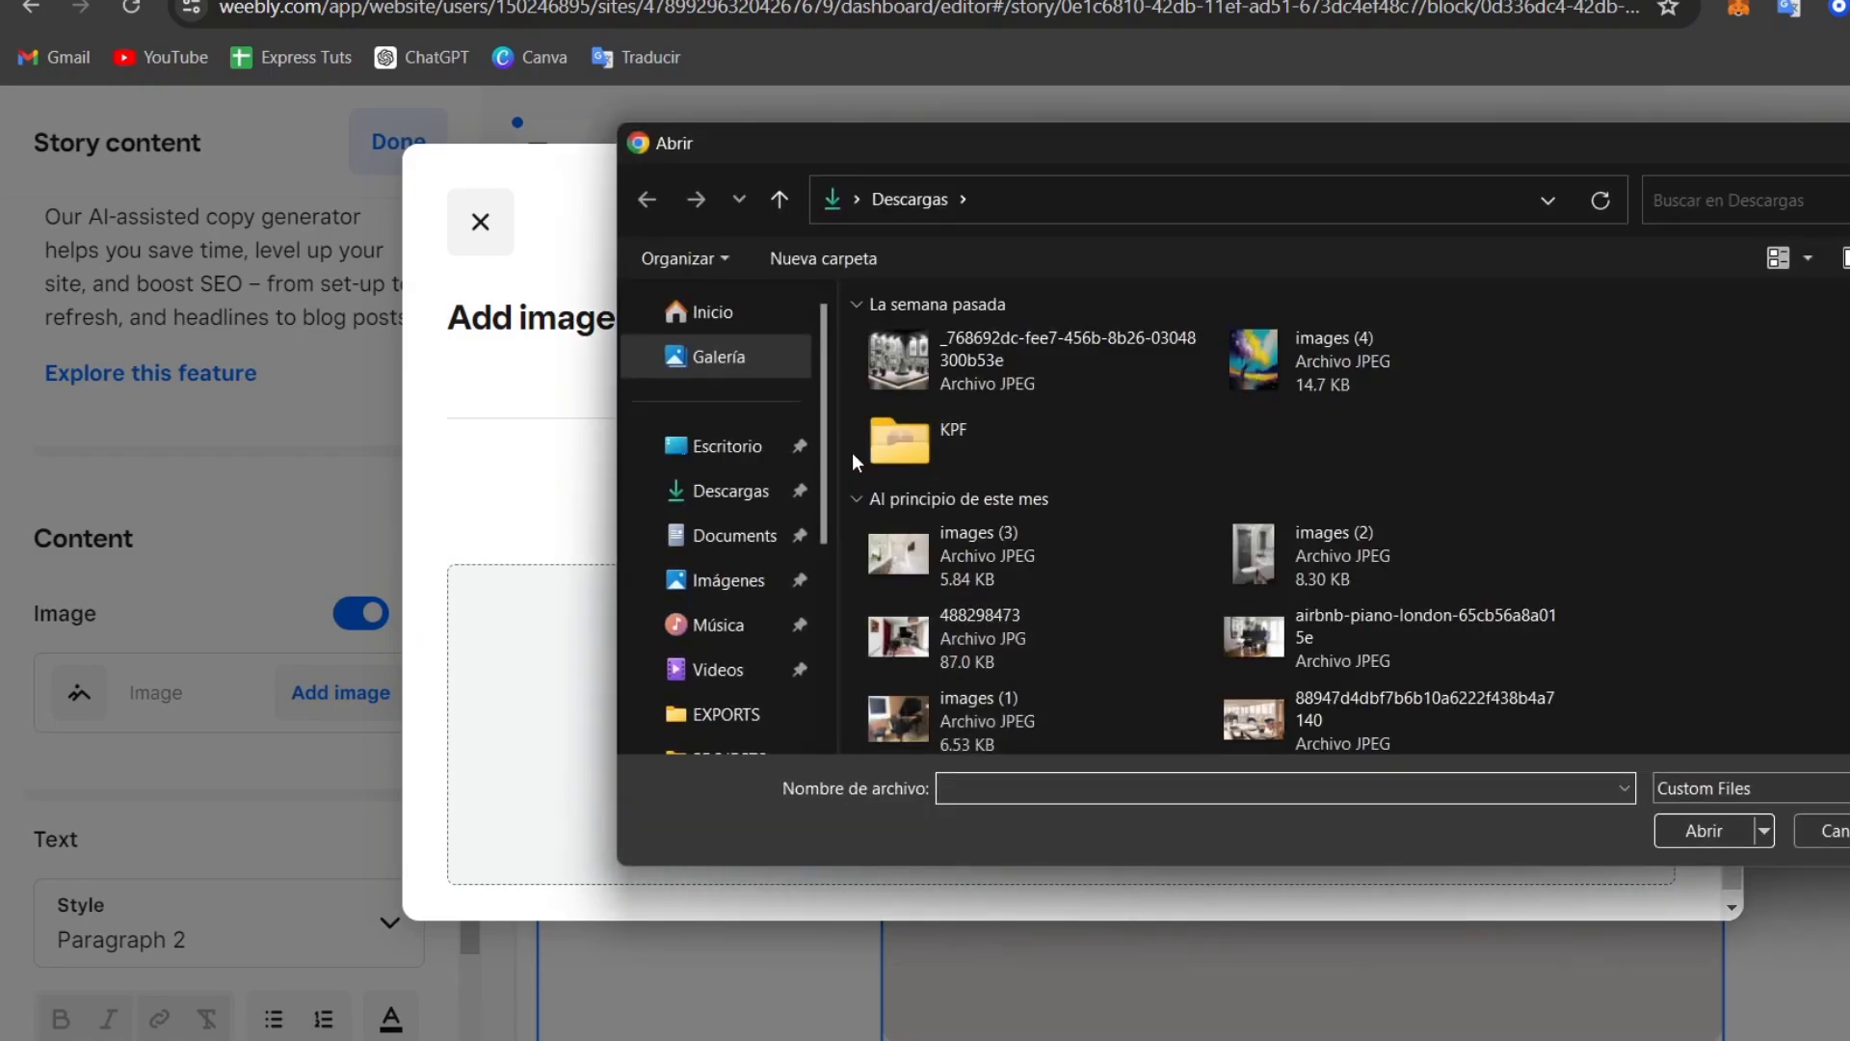
scroll(1263, 569, "down", 5)
left_click(1393, 577)
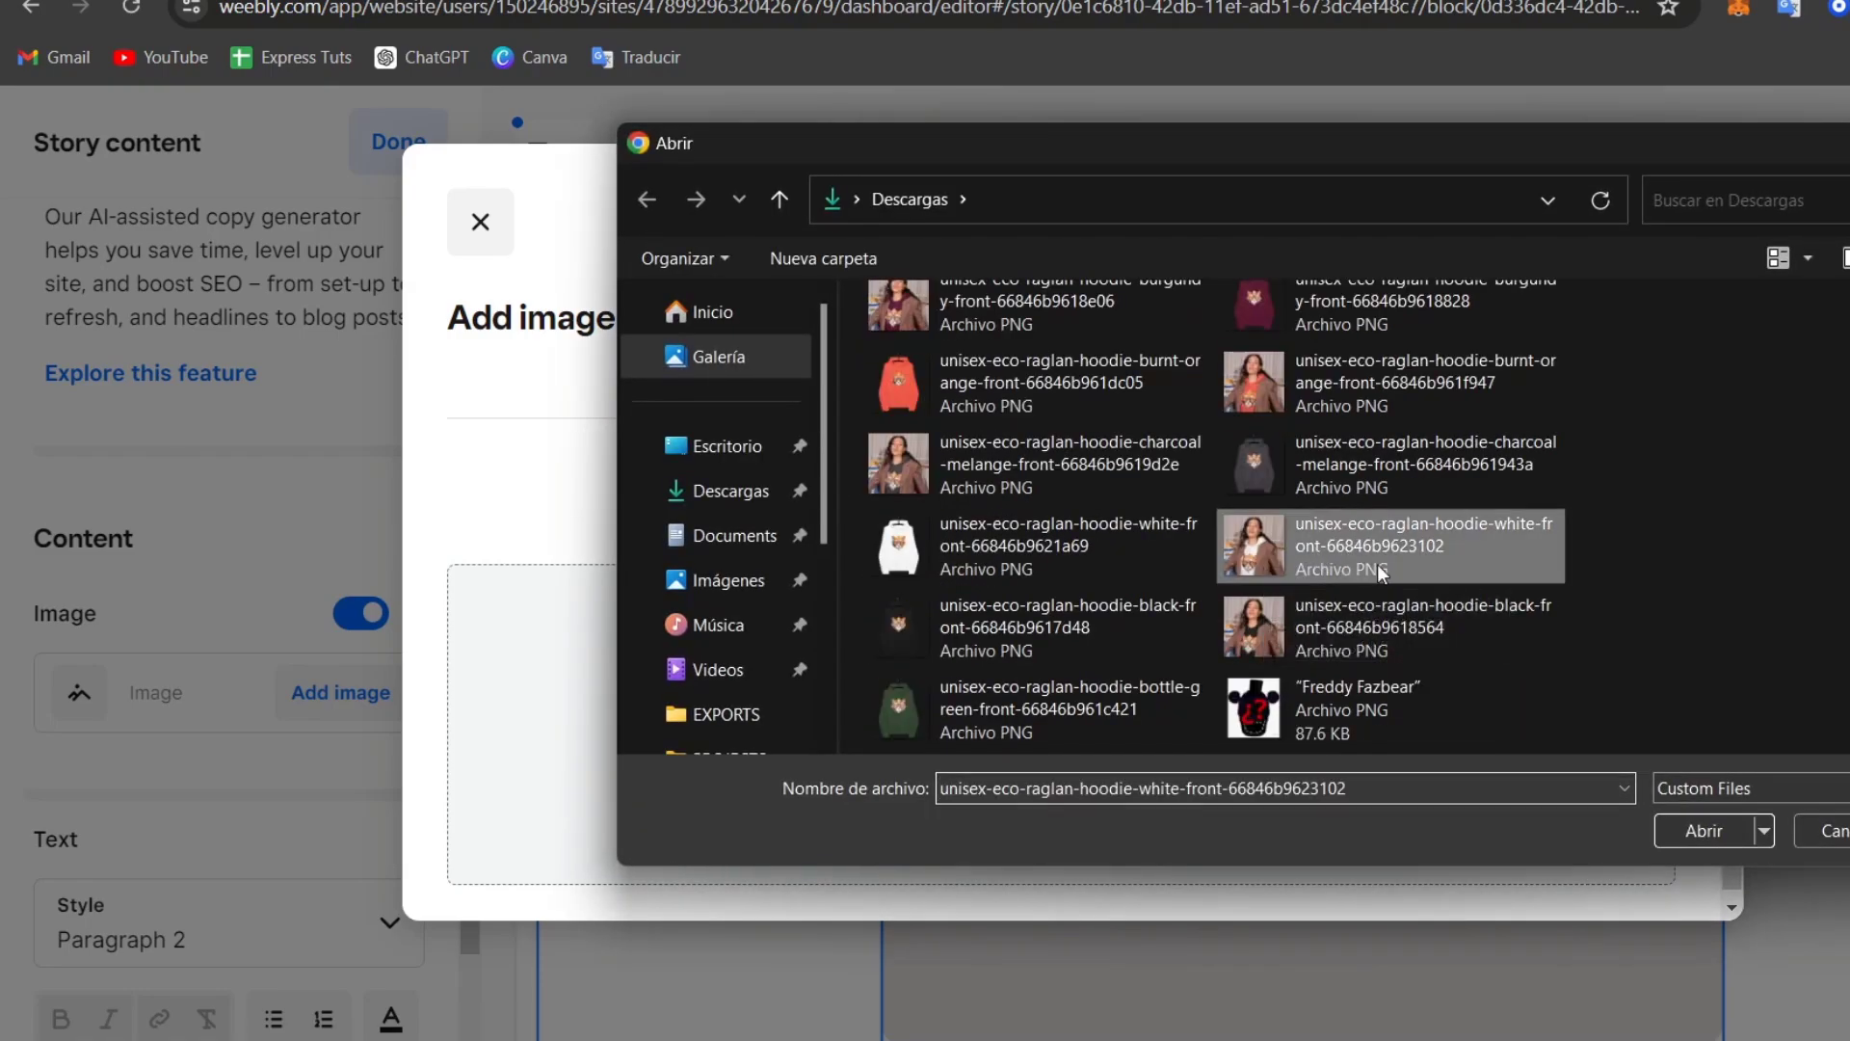
left_click(1704, 829)
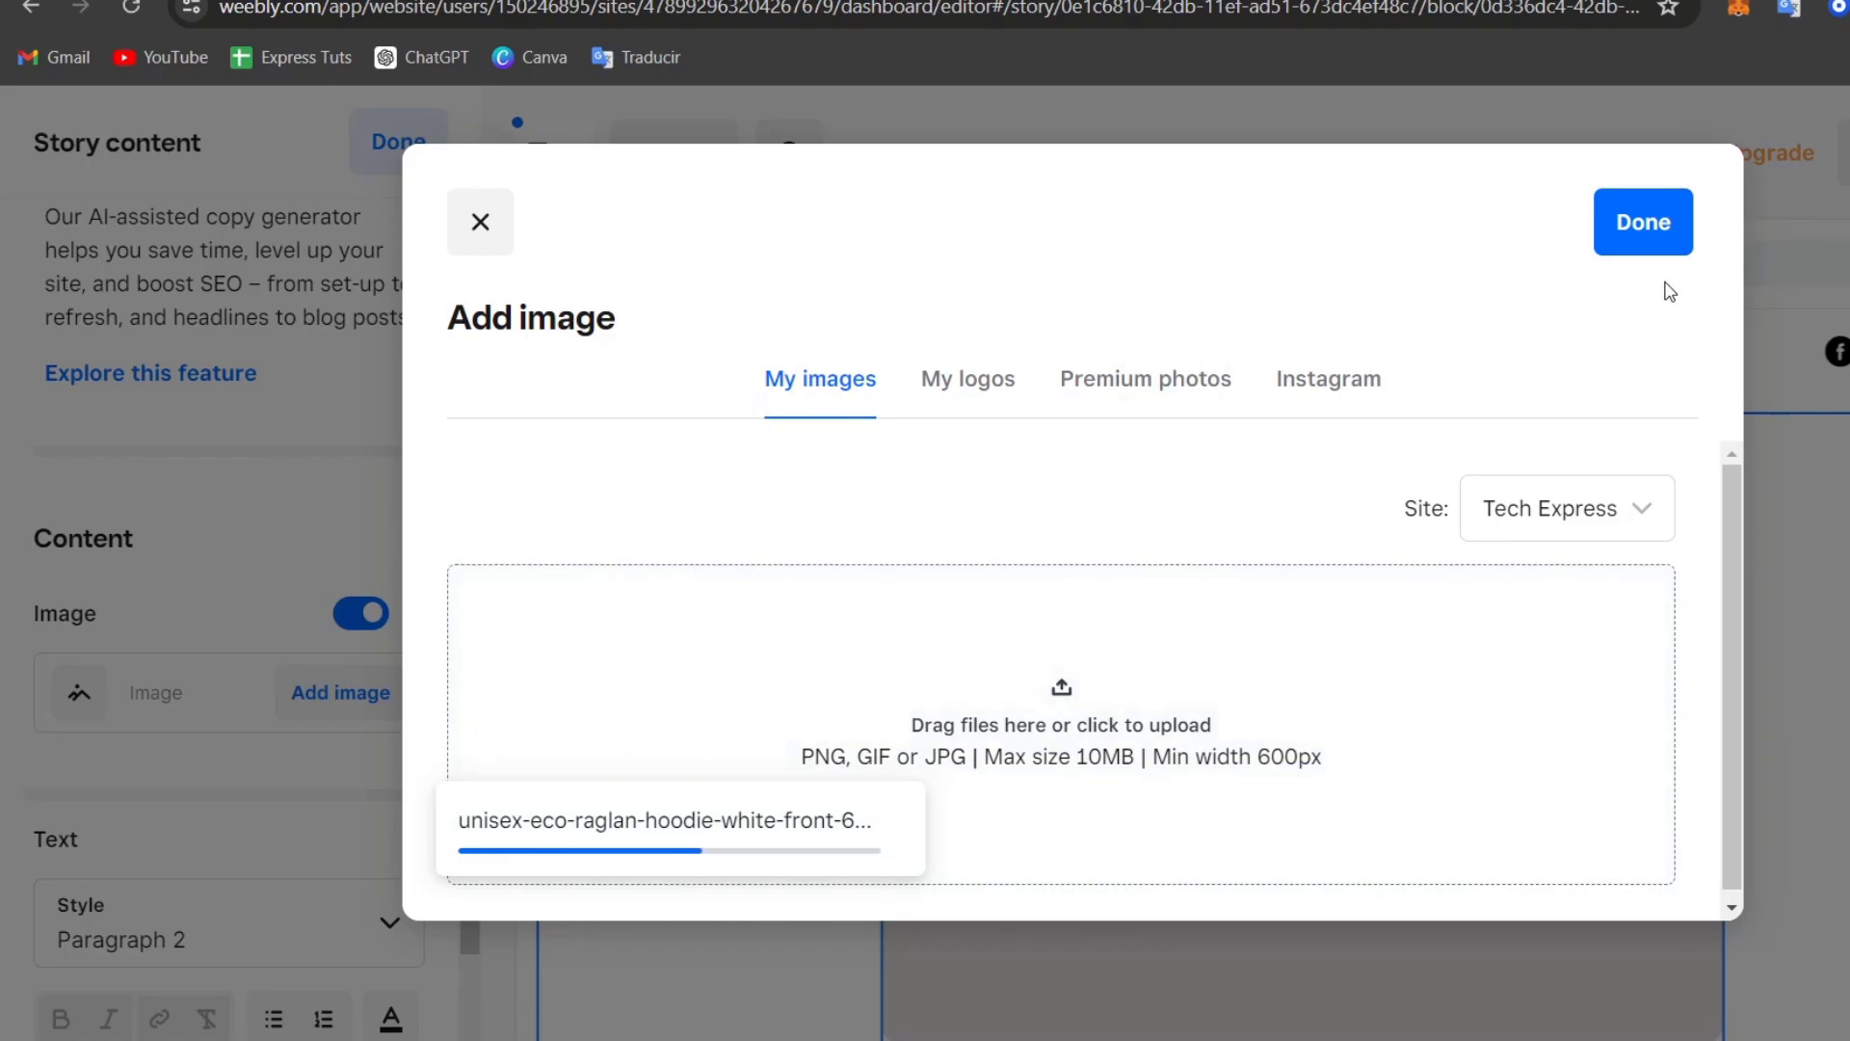
left_click_drag(1731, 541, 1735, 665)
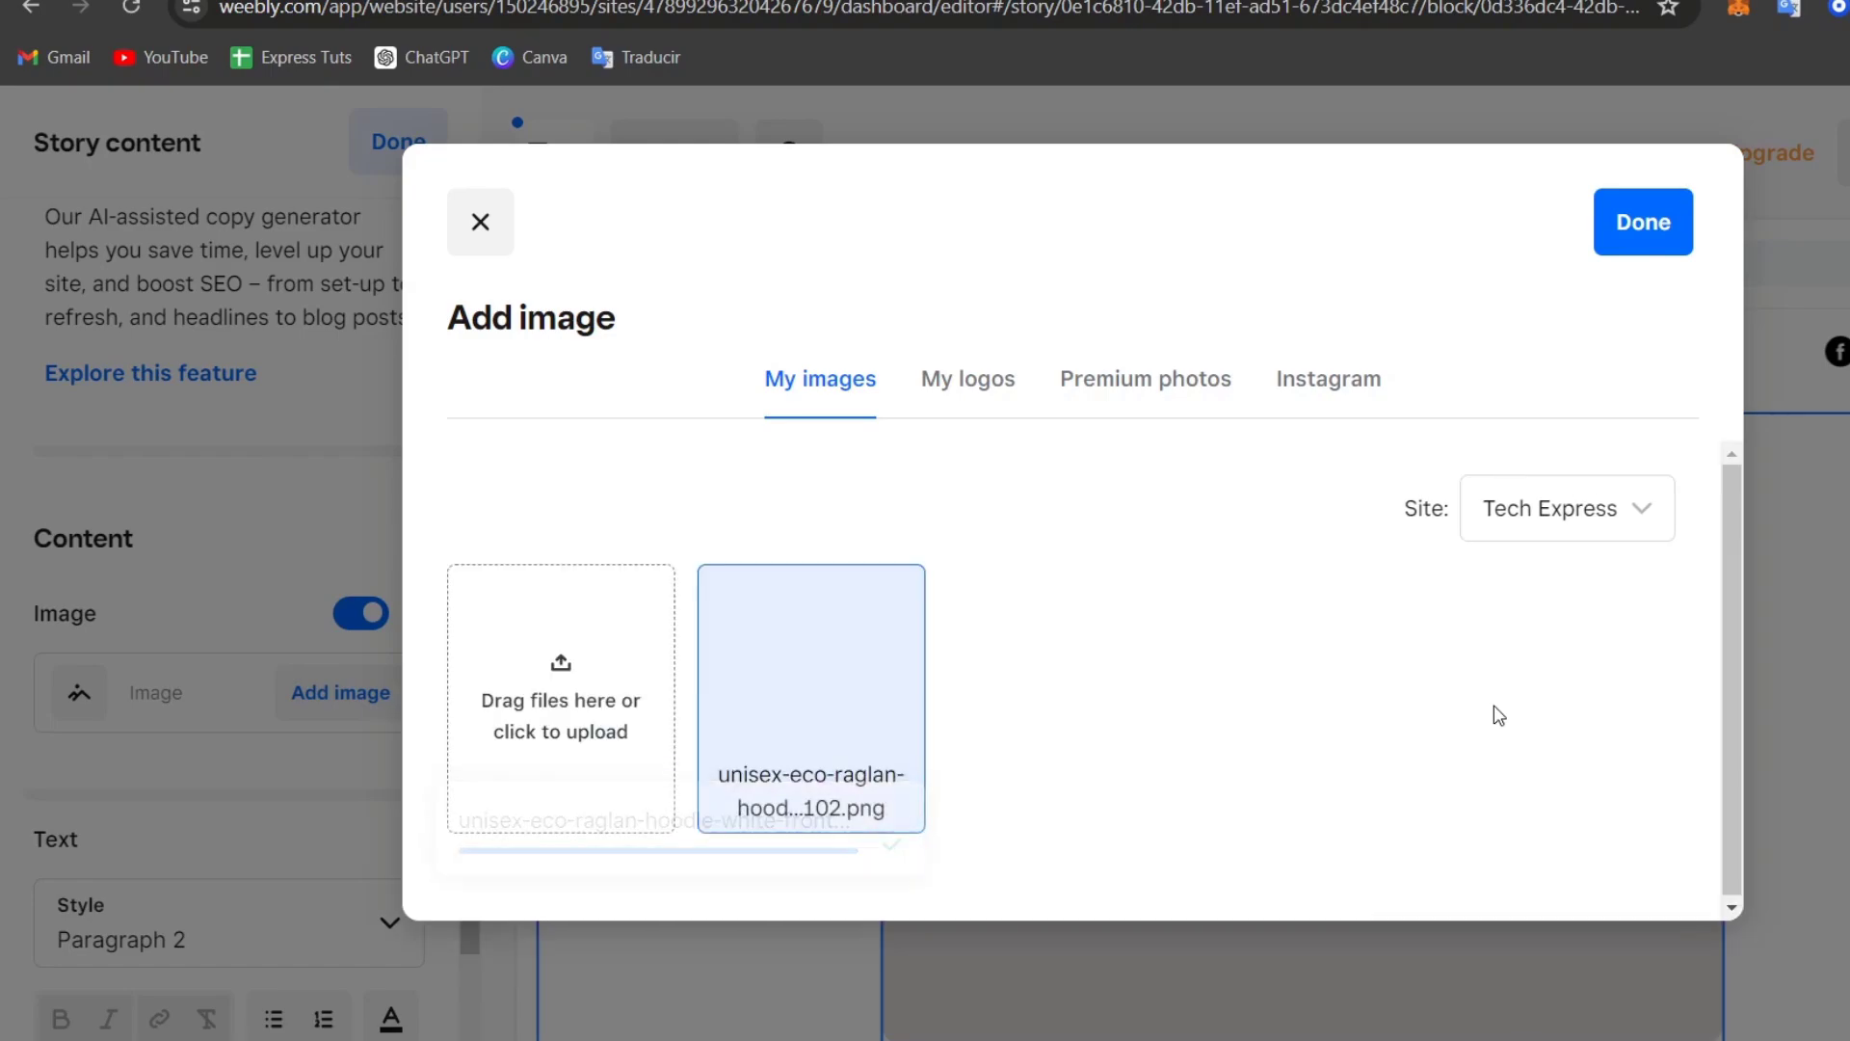
left_click_drag(833, 649, 829, 643)
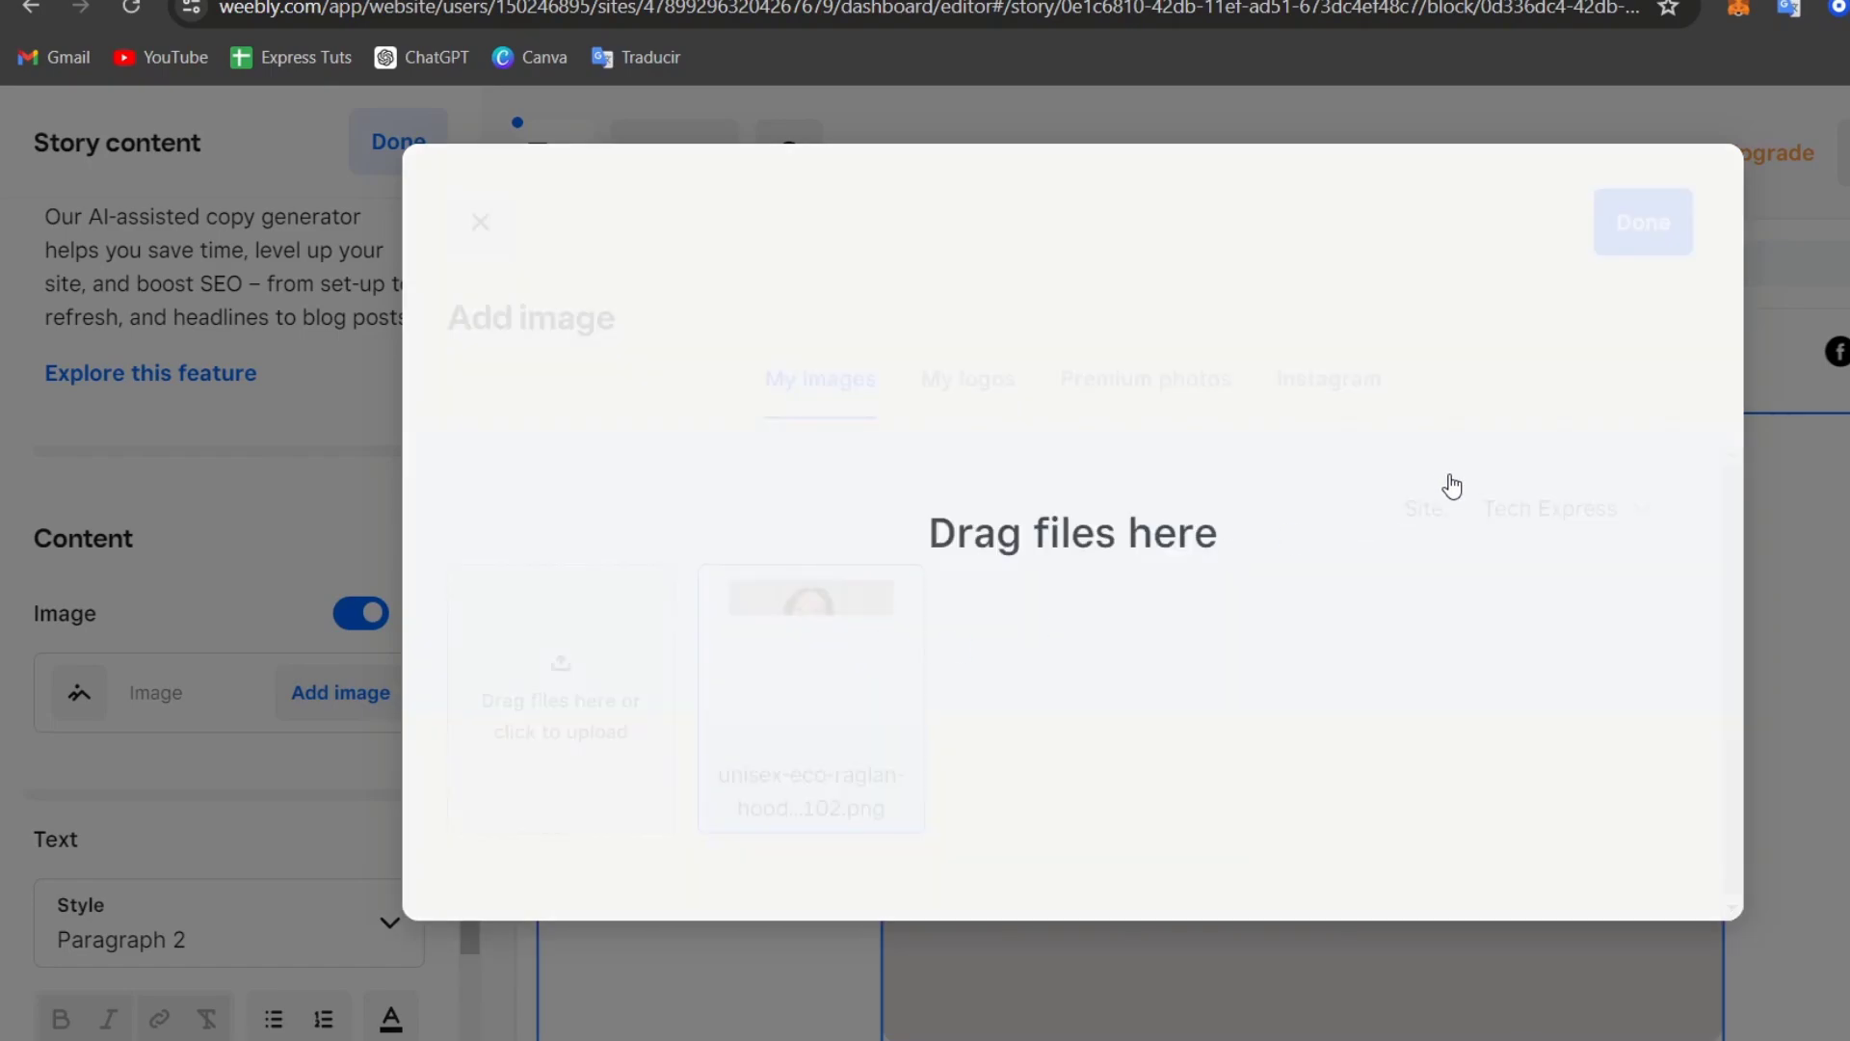
left_click_drag(1452, 487, 1752, 313)
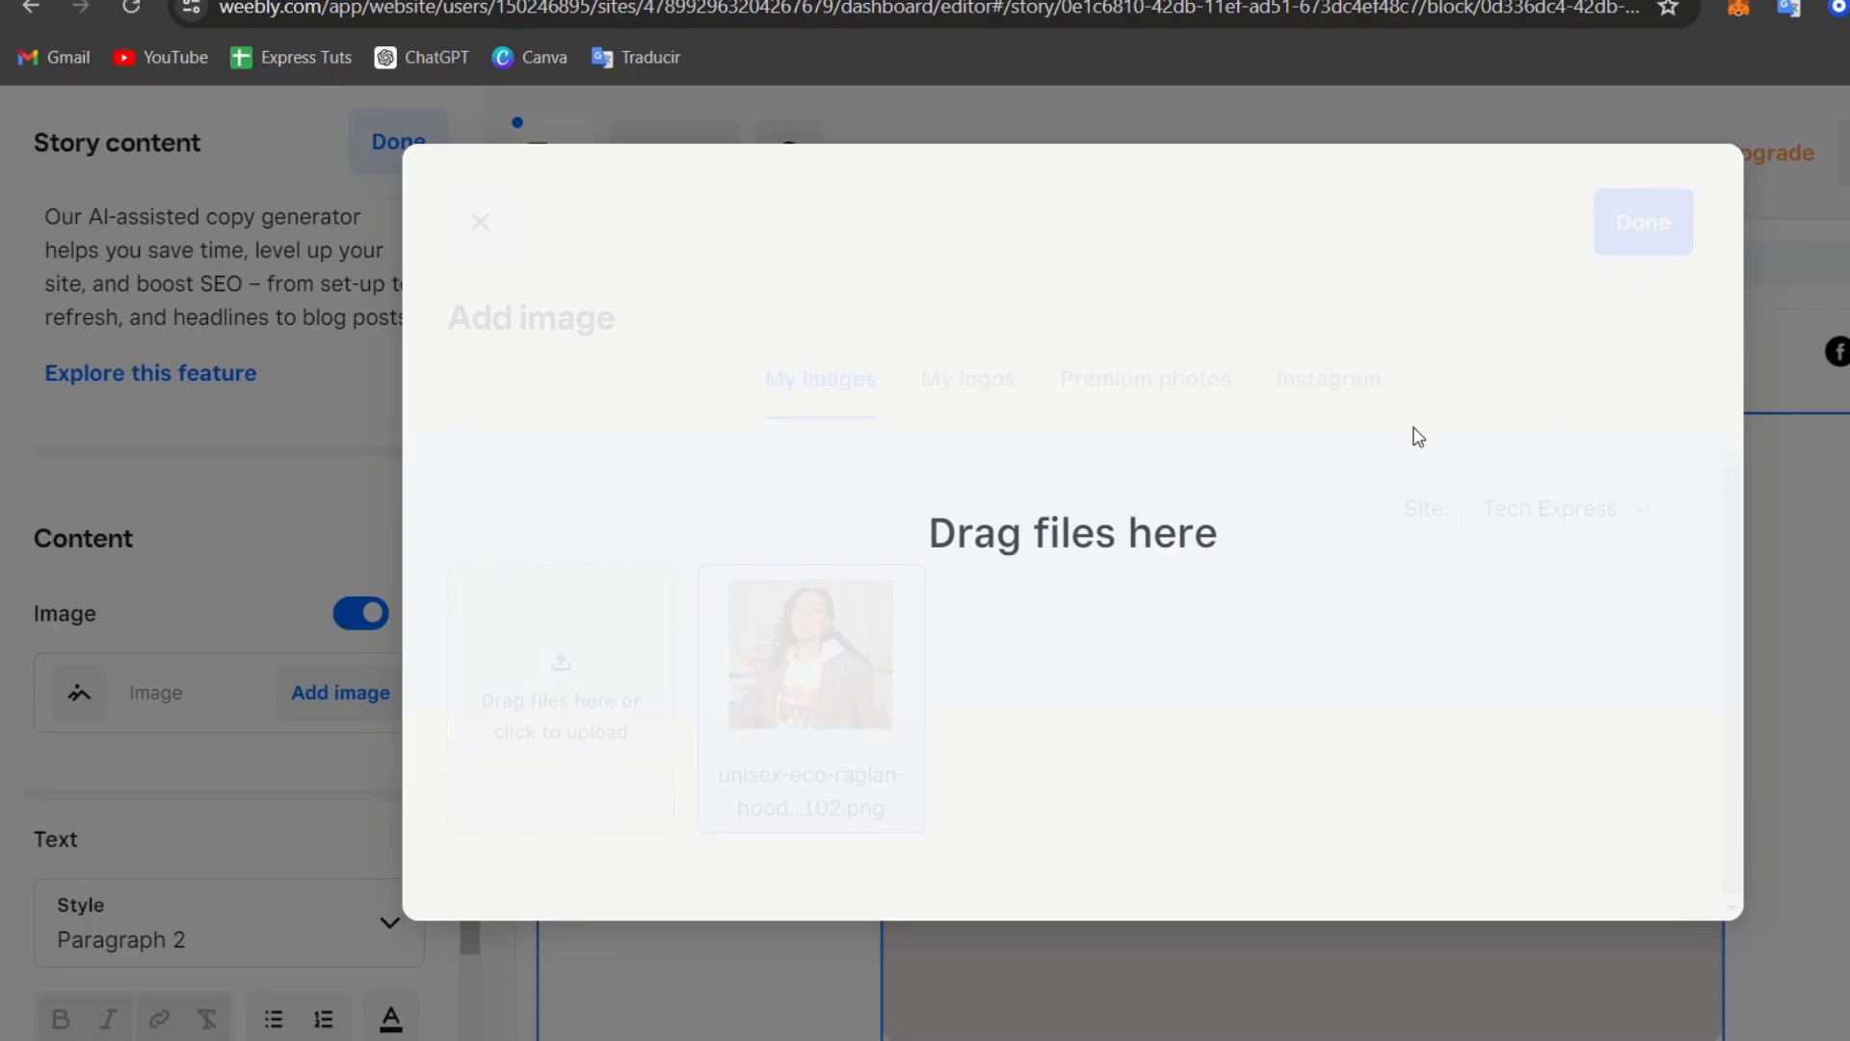
left_click(1305, 487)
key("Escape")
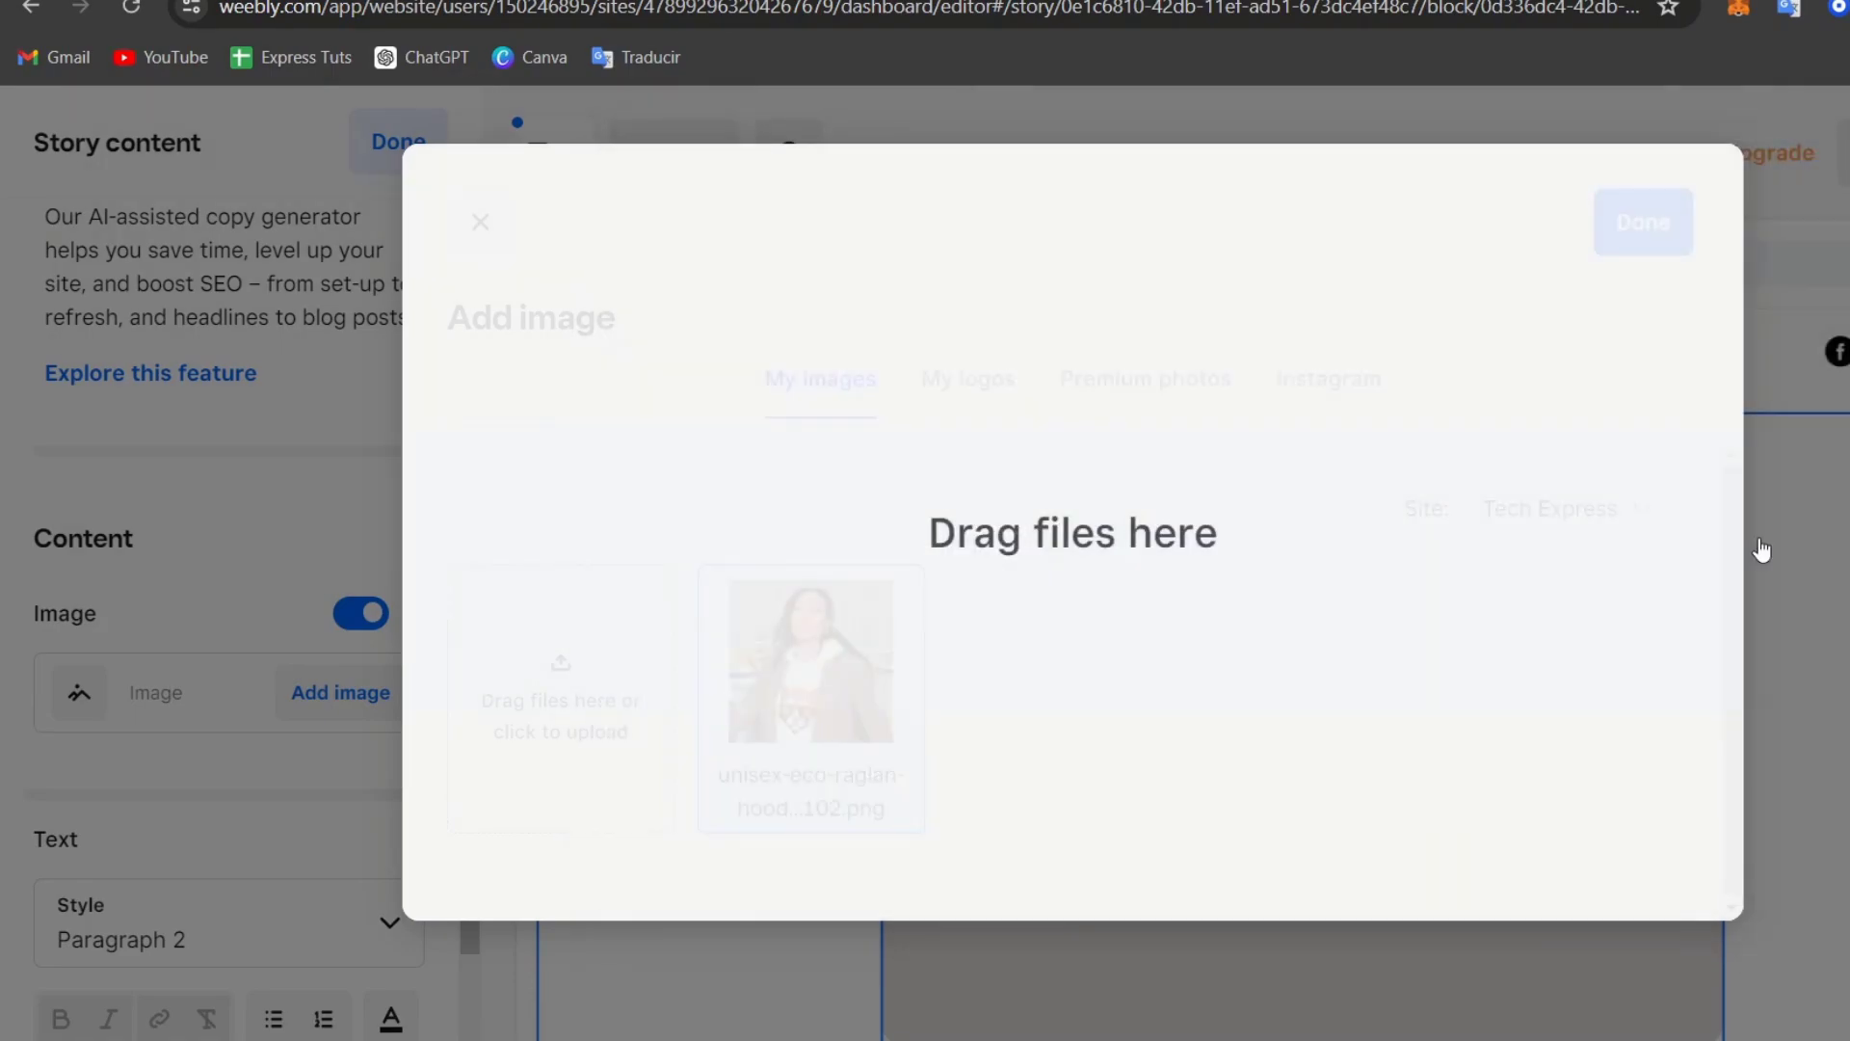
Step: Select the Footer and review its Logo, Social icons and Payment methods settings
left_click(1479, 442)
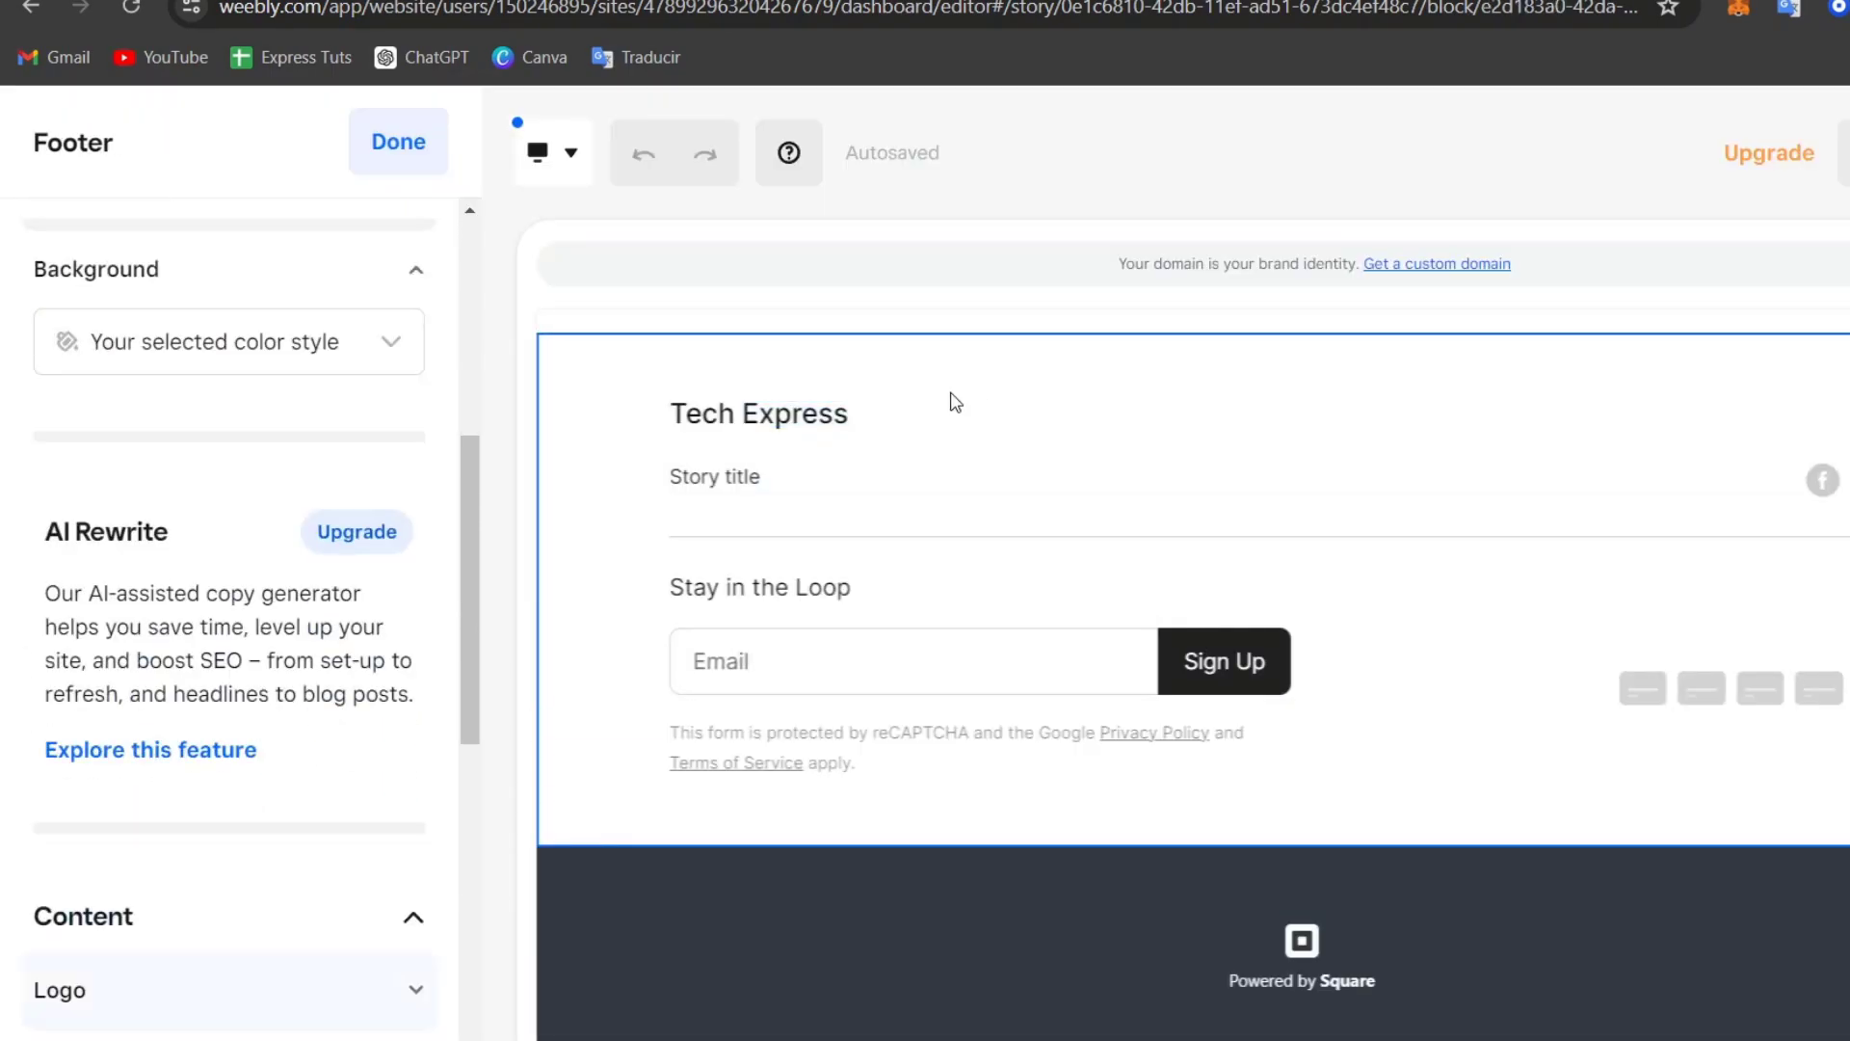
left_click(792, 420)
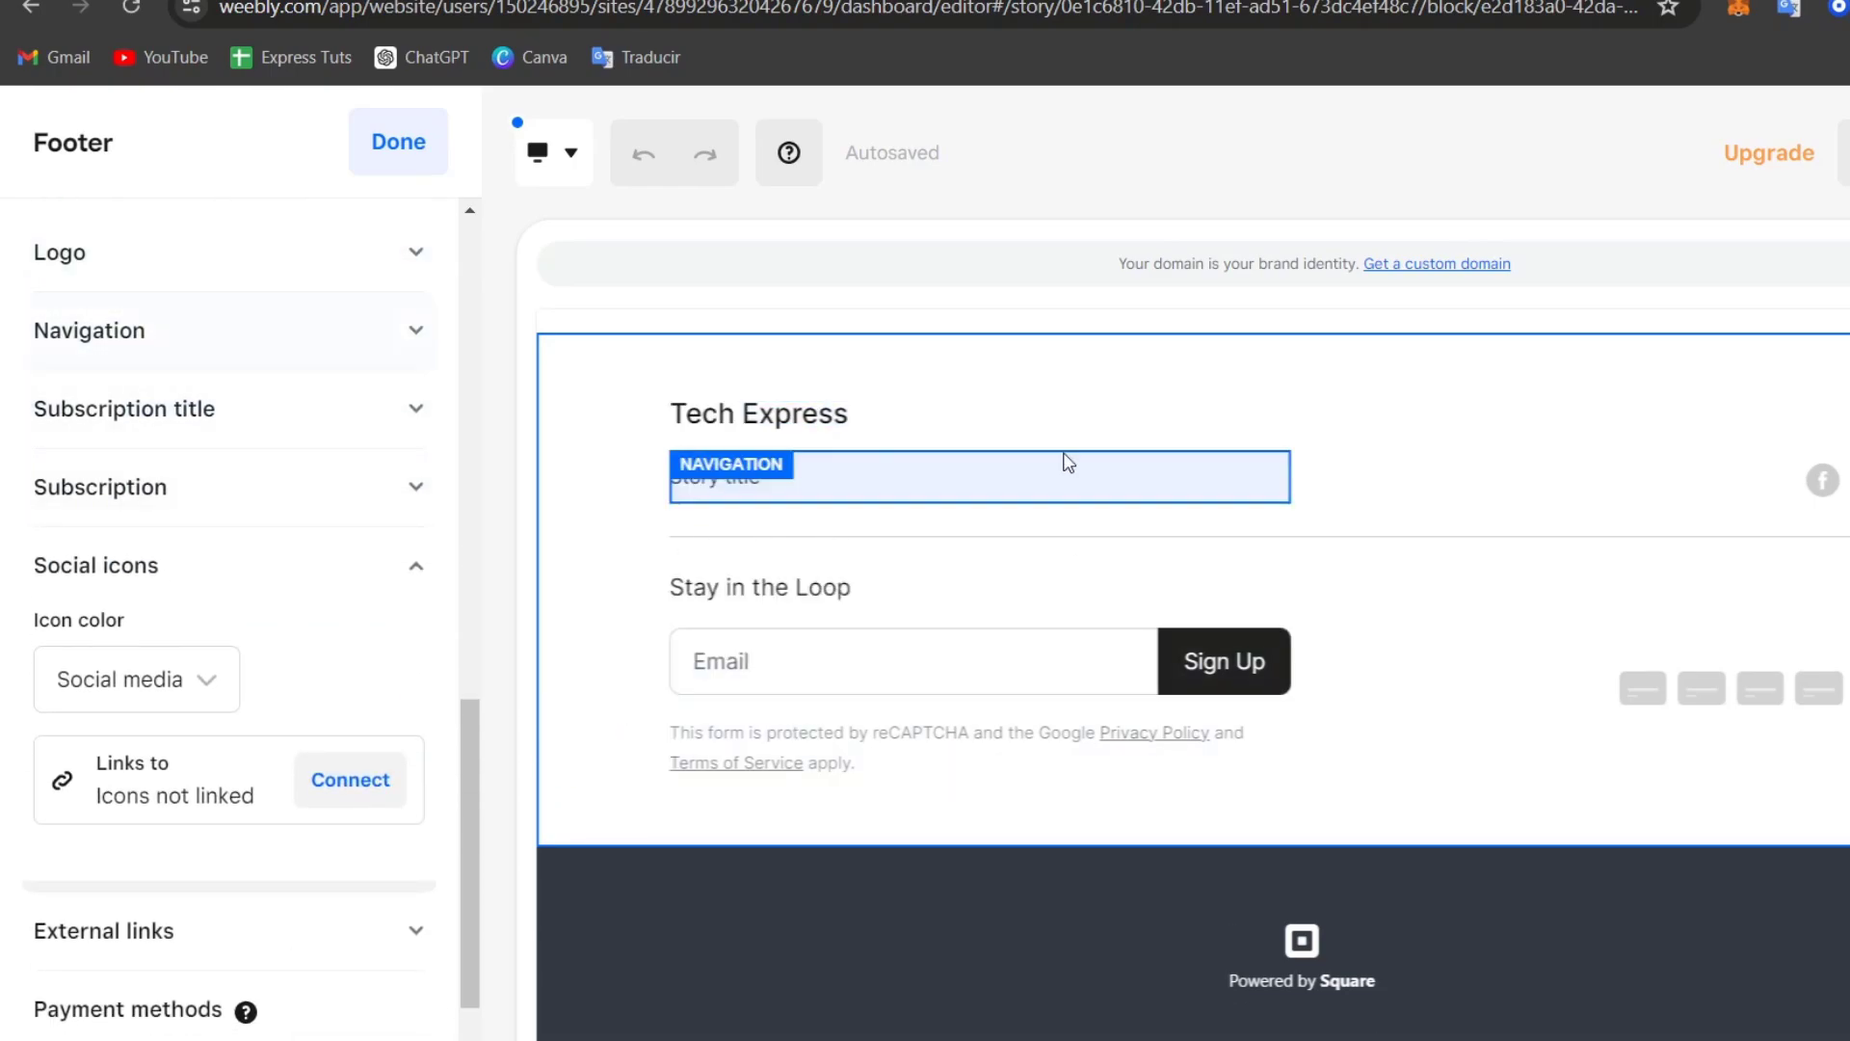
left_click(1760, 498)
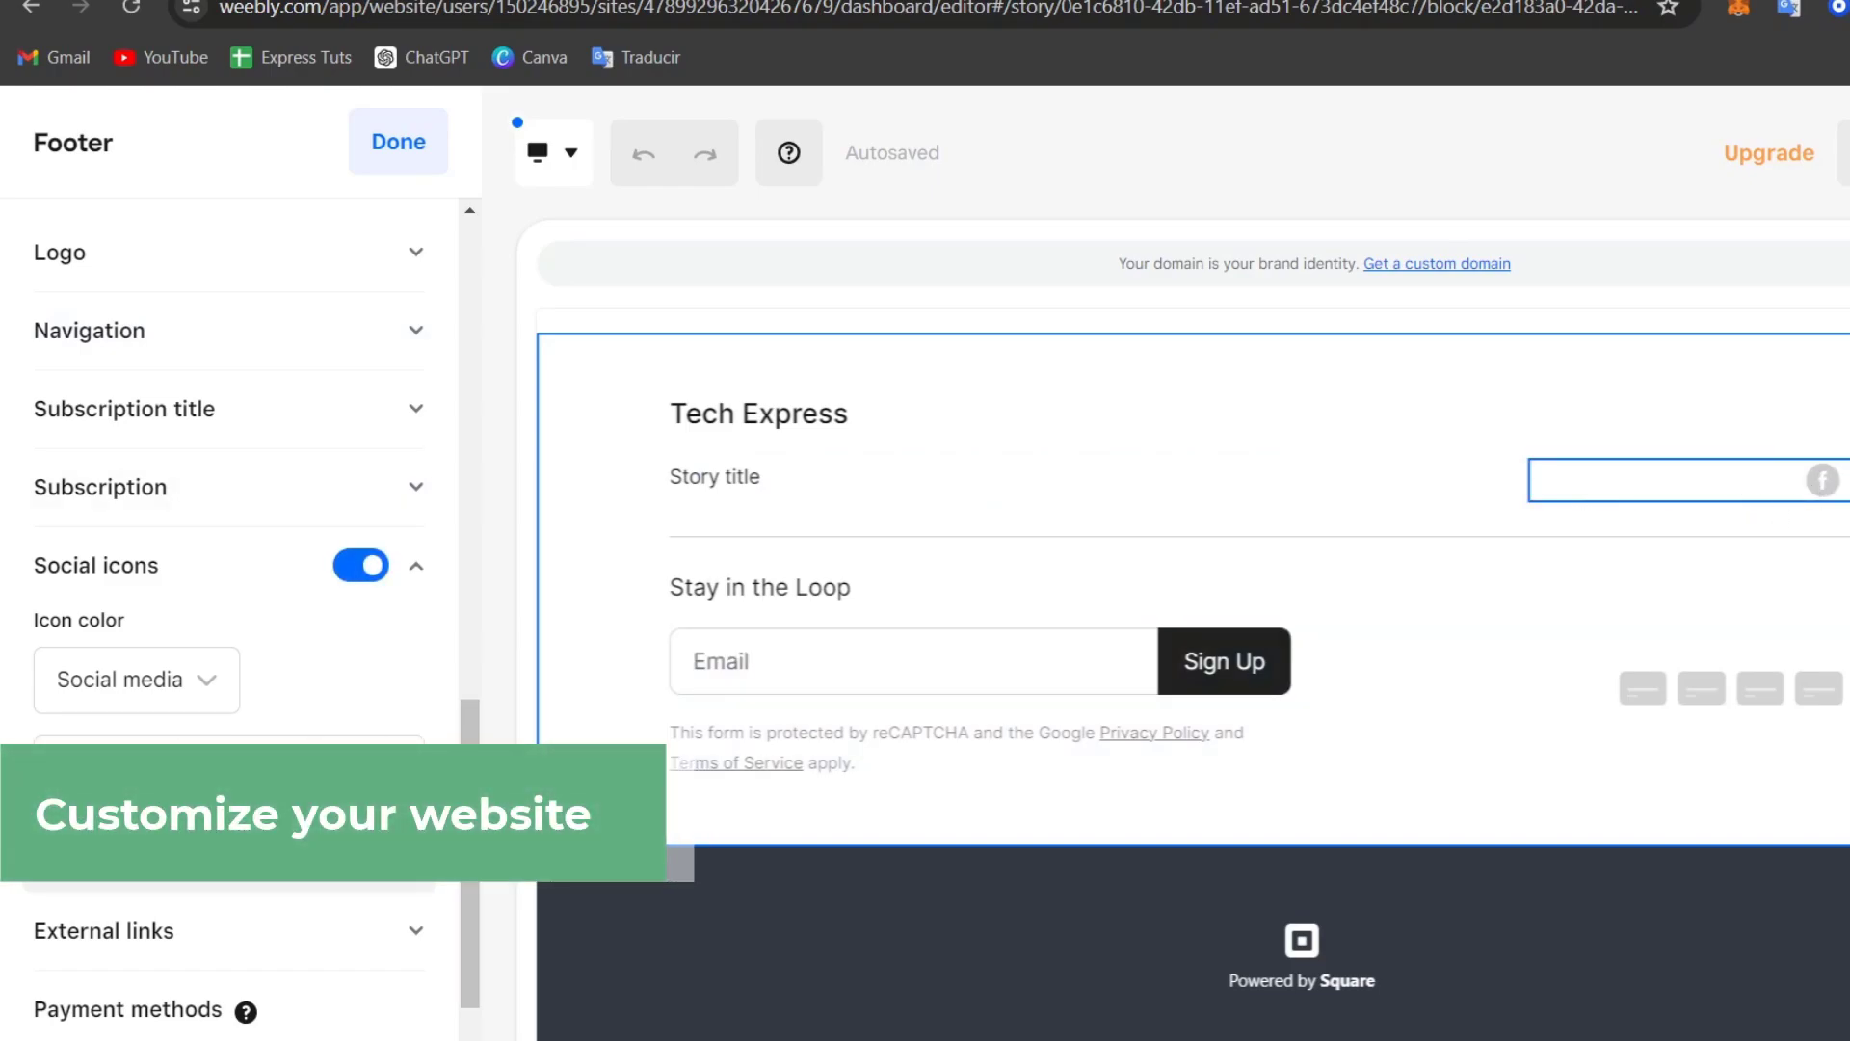
left_click(1791, 702)
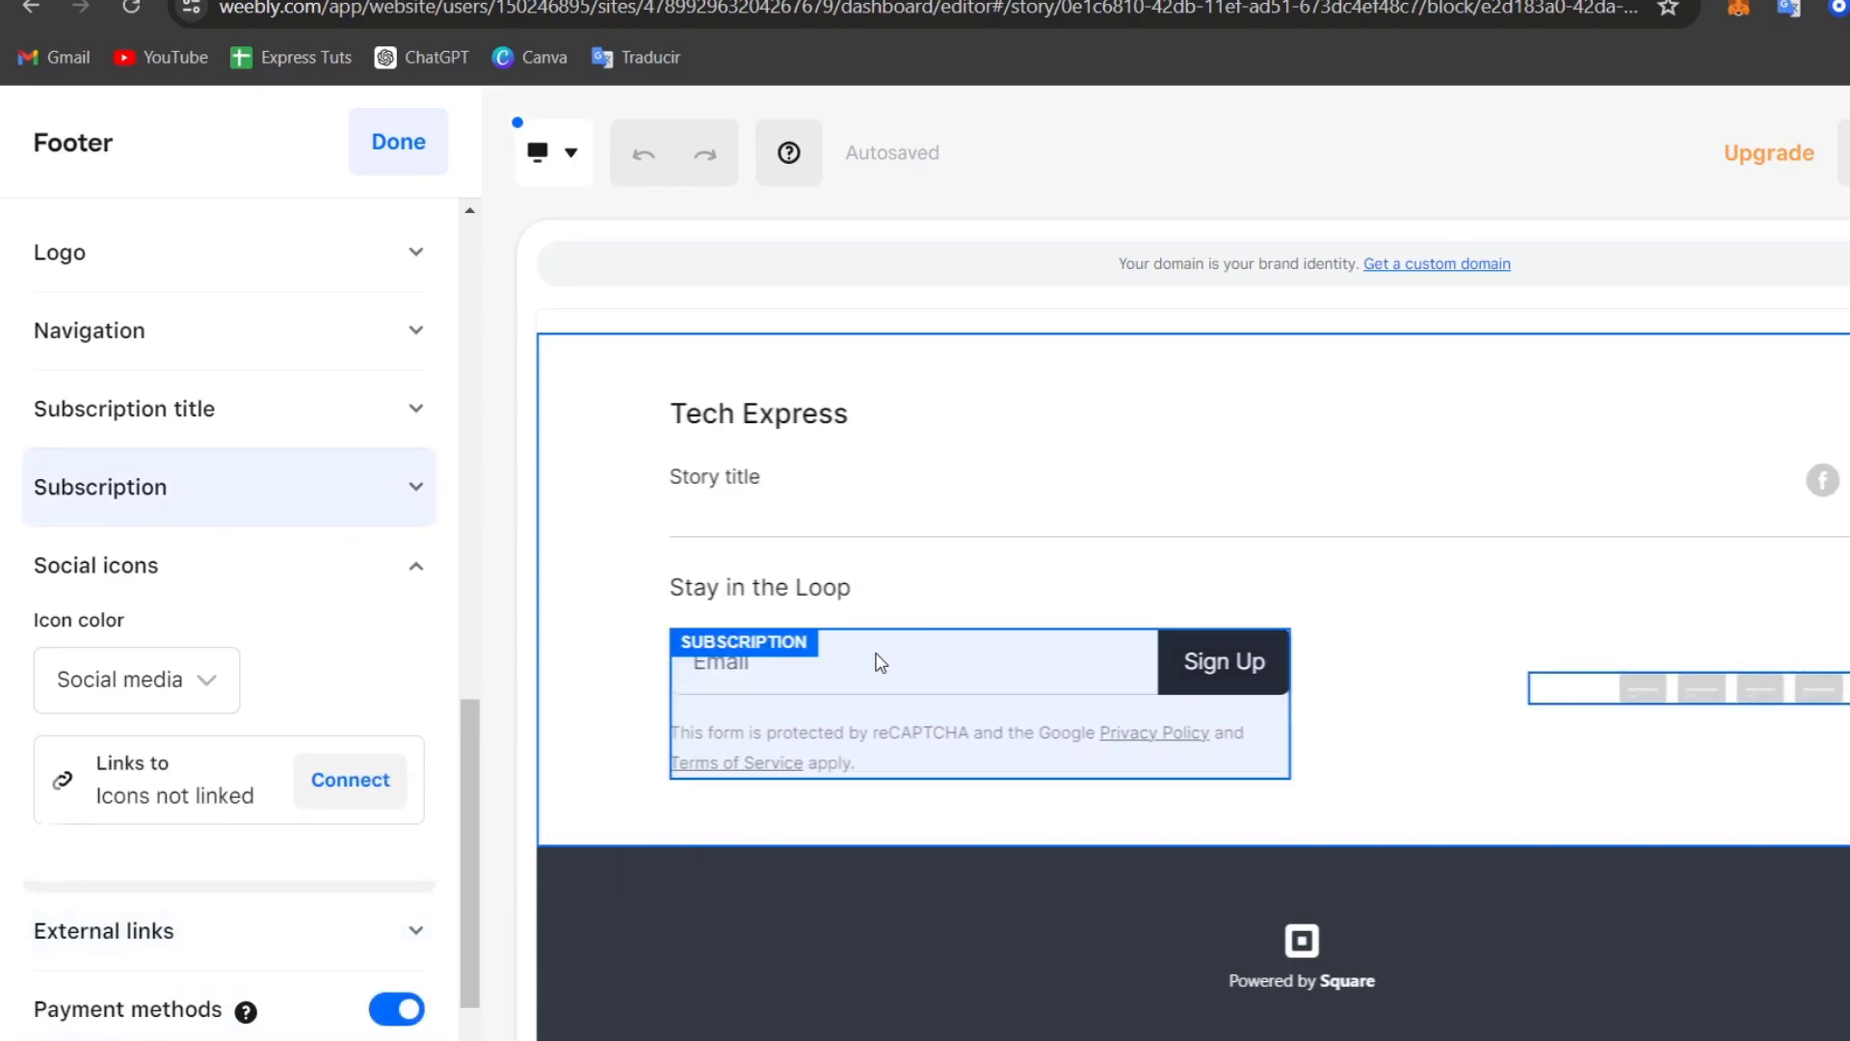
Step: Give the Powered by Square branding strip the light section style instead of dark
left_click(1240, 904)
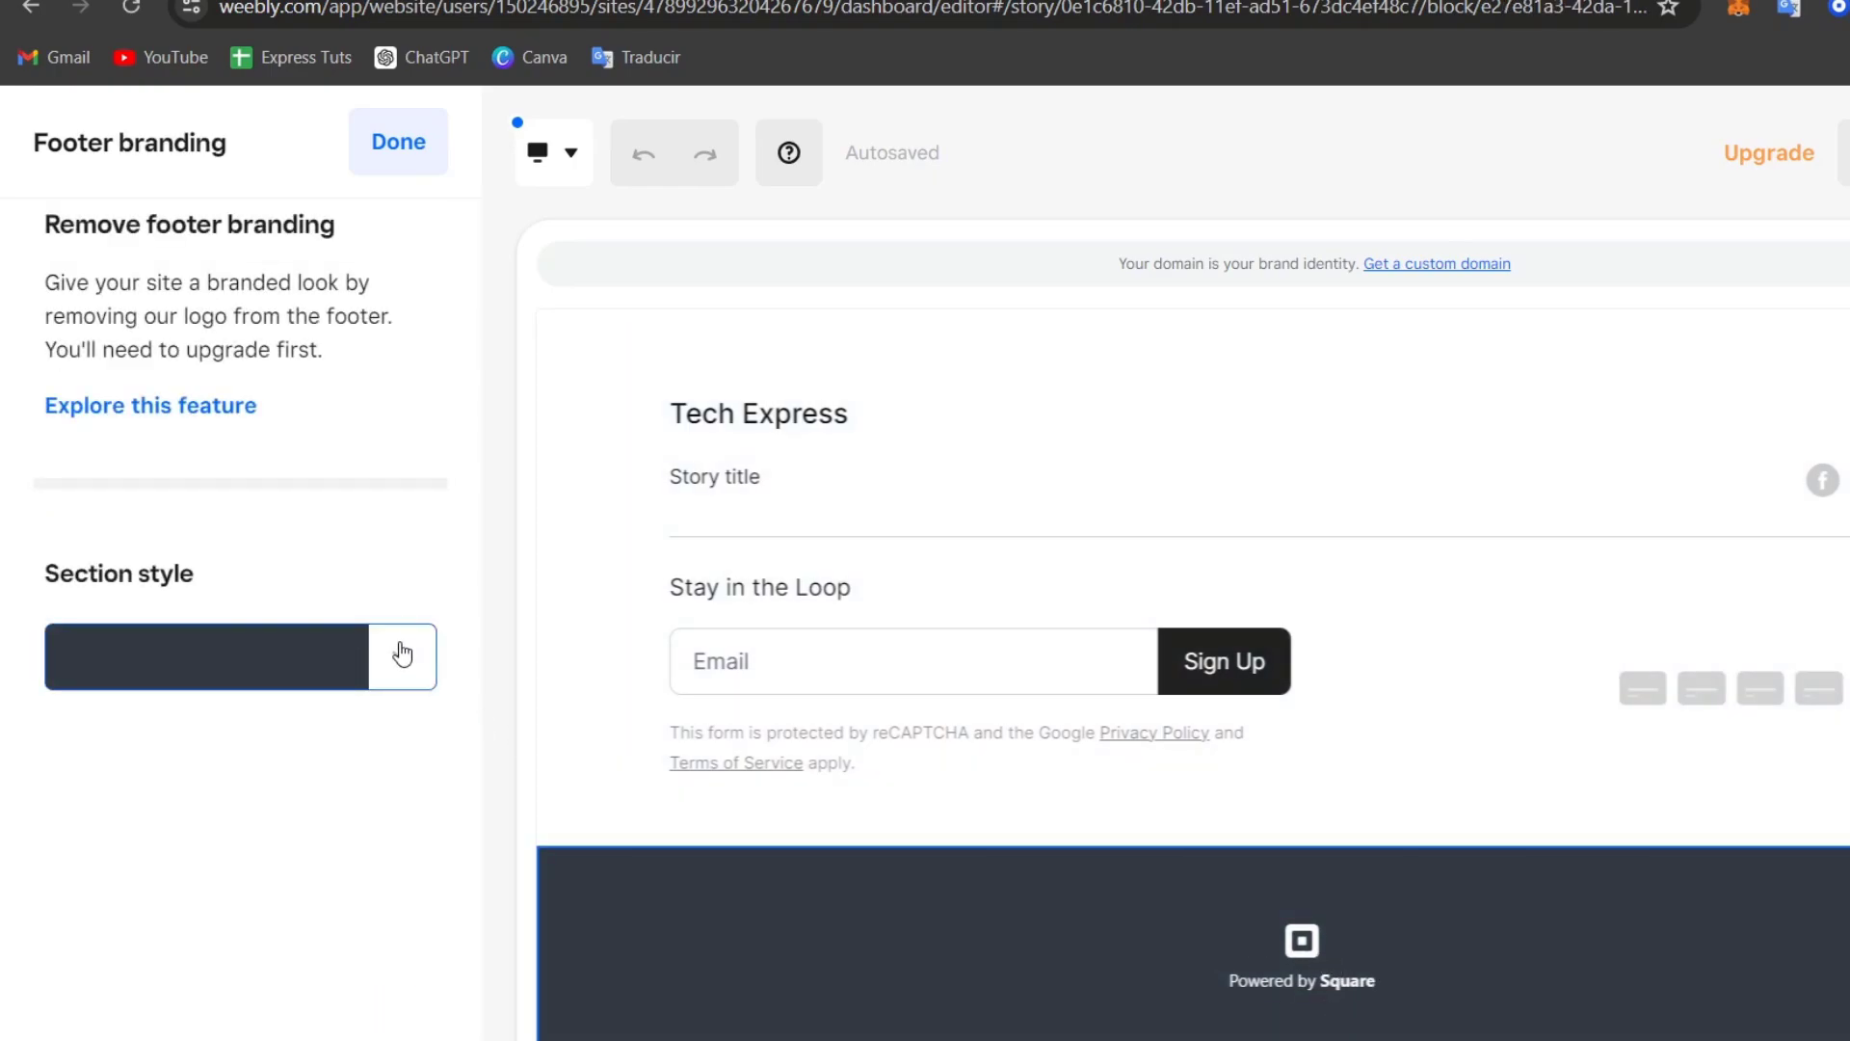
left_click(401, 657)
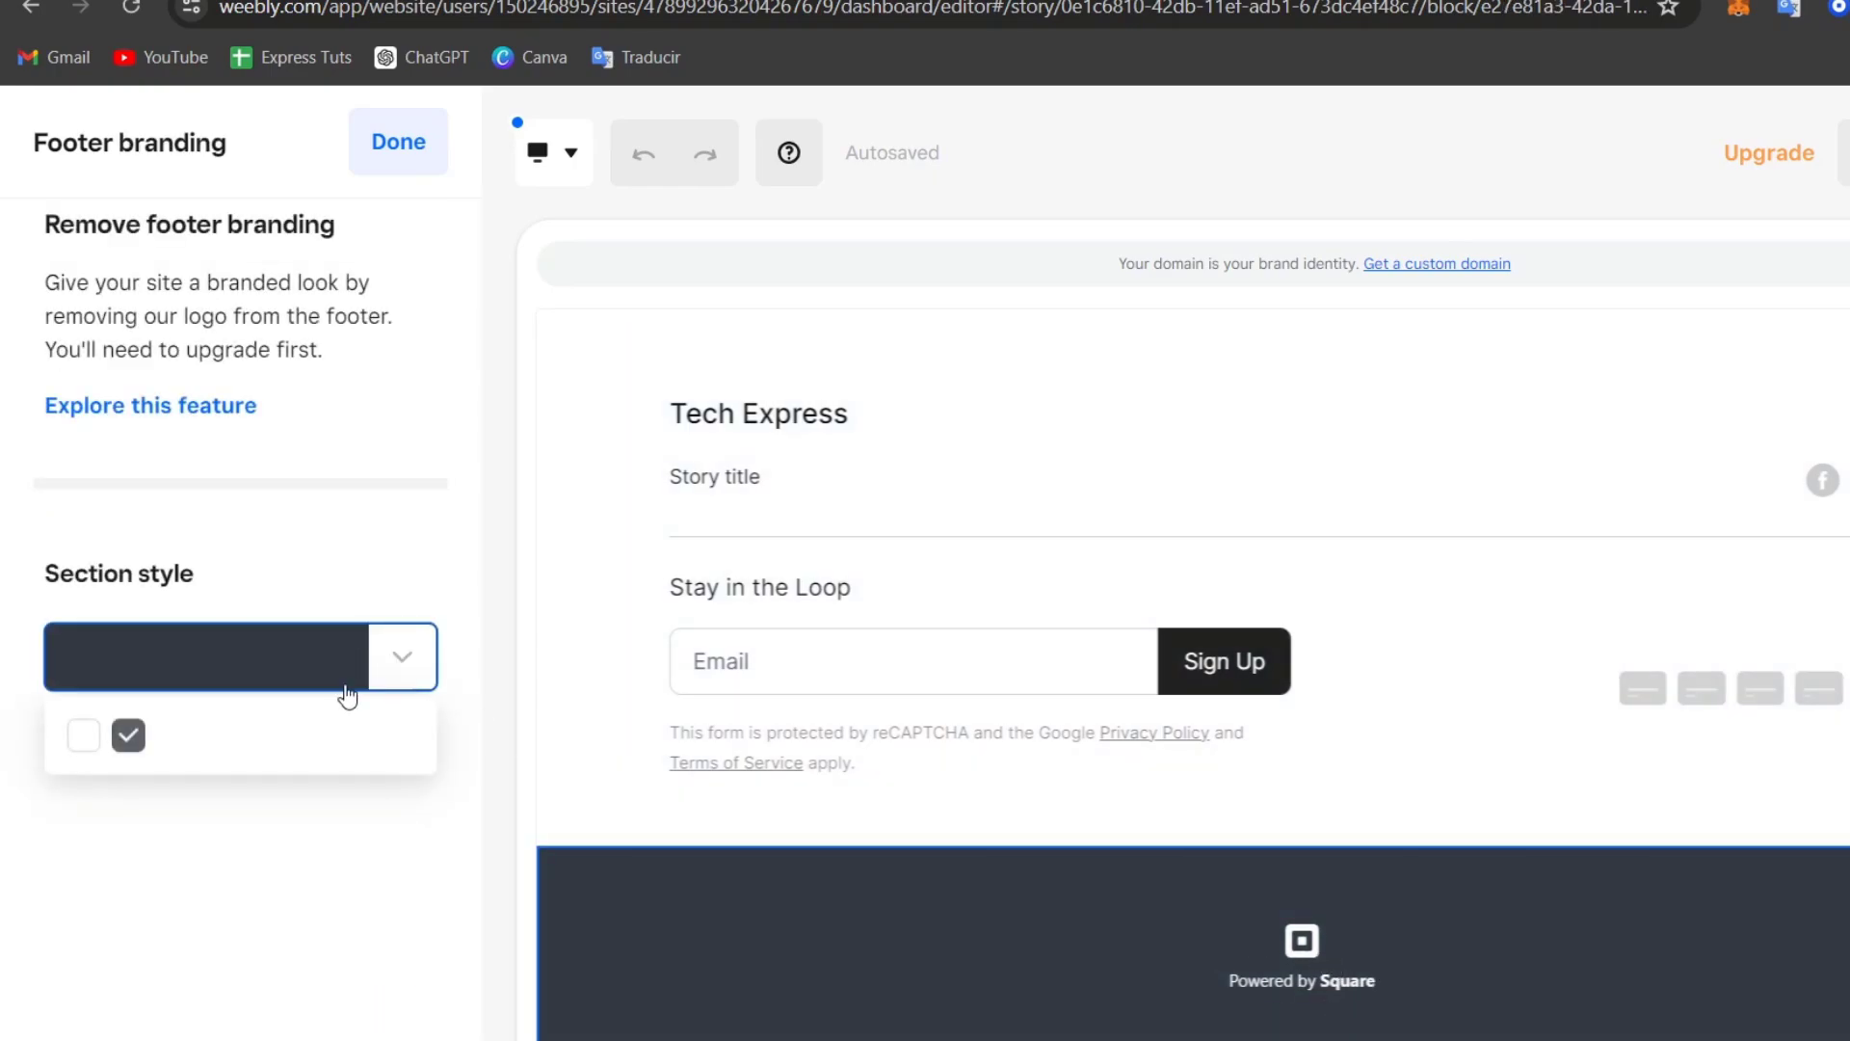
left_click(131, 737)
left_click(83, 736)
scroll(1731, 925, "up", 10)
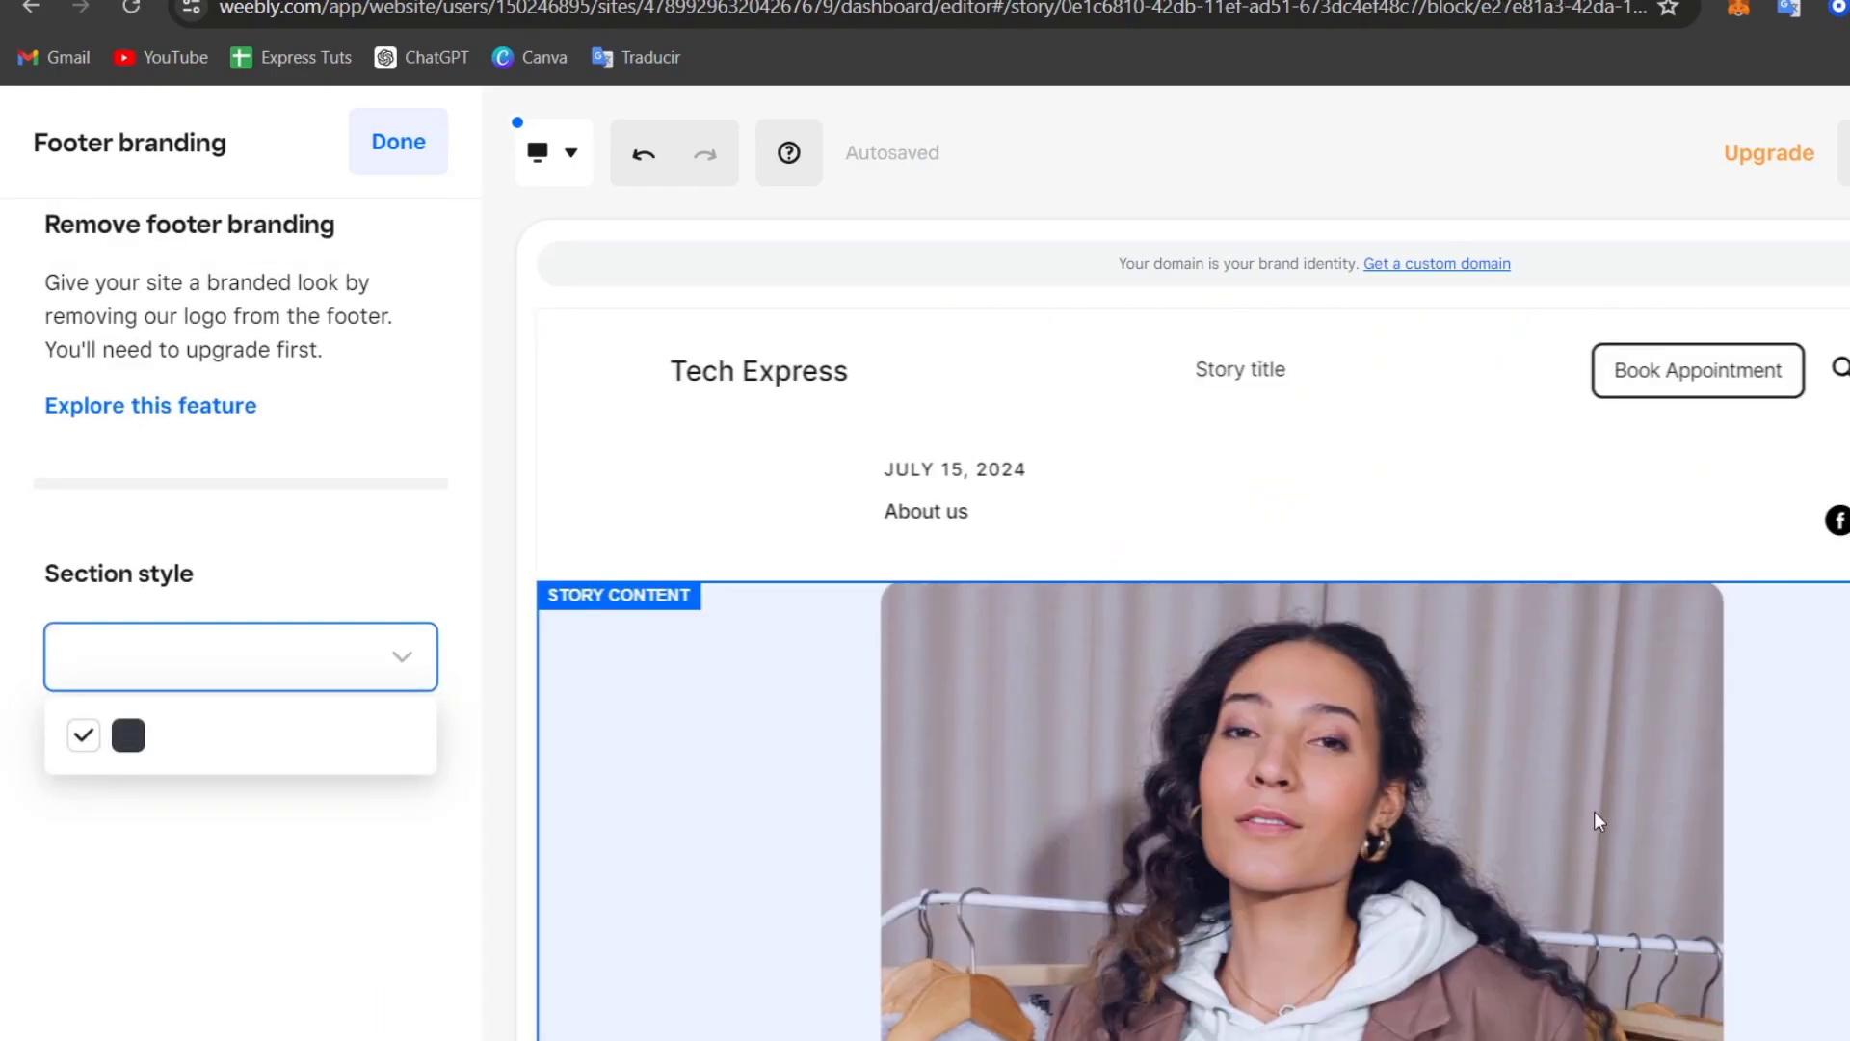
left_click(1418, 458)
left_click(1384, 392)
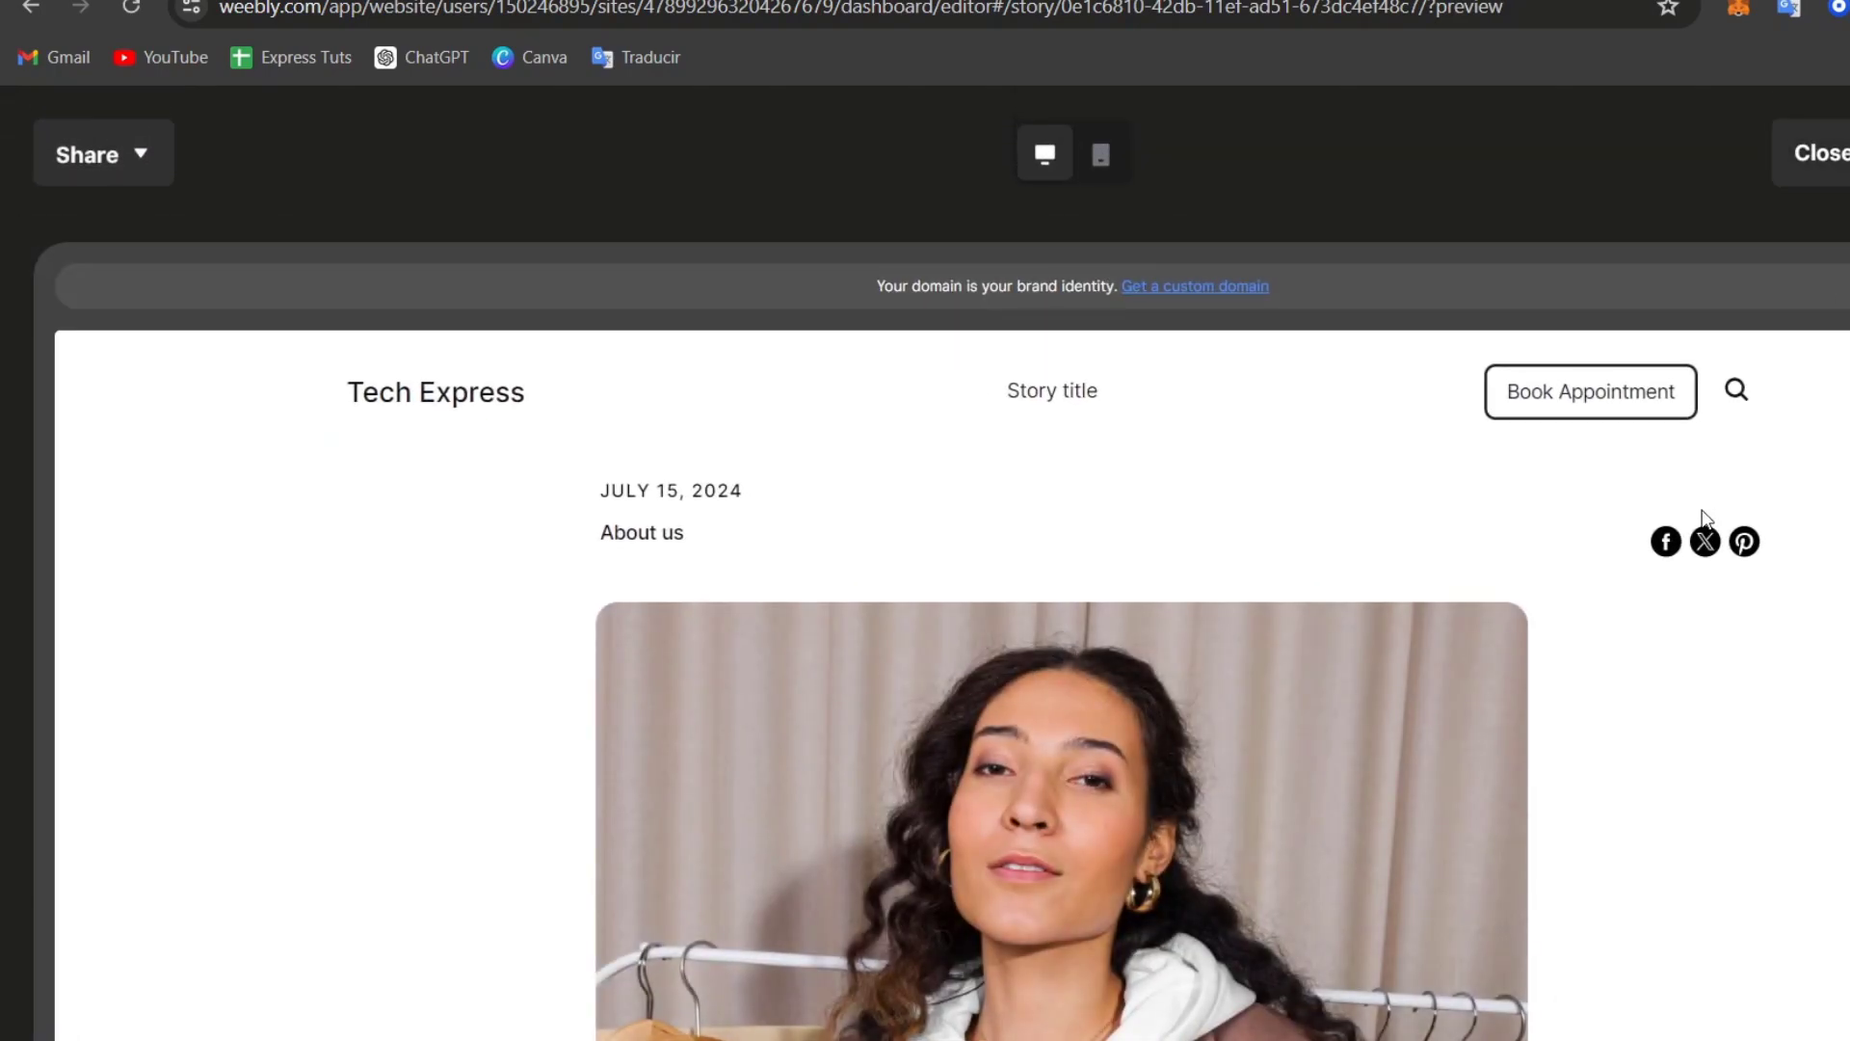
Step: Preview the About us page and Tech Express home page, including Phone view, then close the preview
scroll(1657, 550, "down", 10)
scroll(1636, 576, "up", 10)
left_click(527, 405)
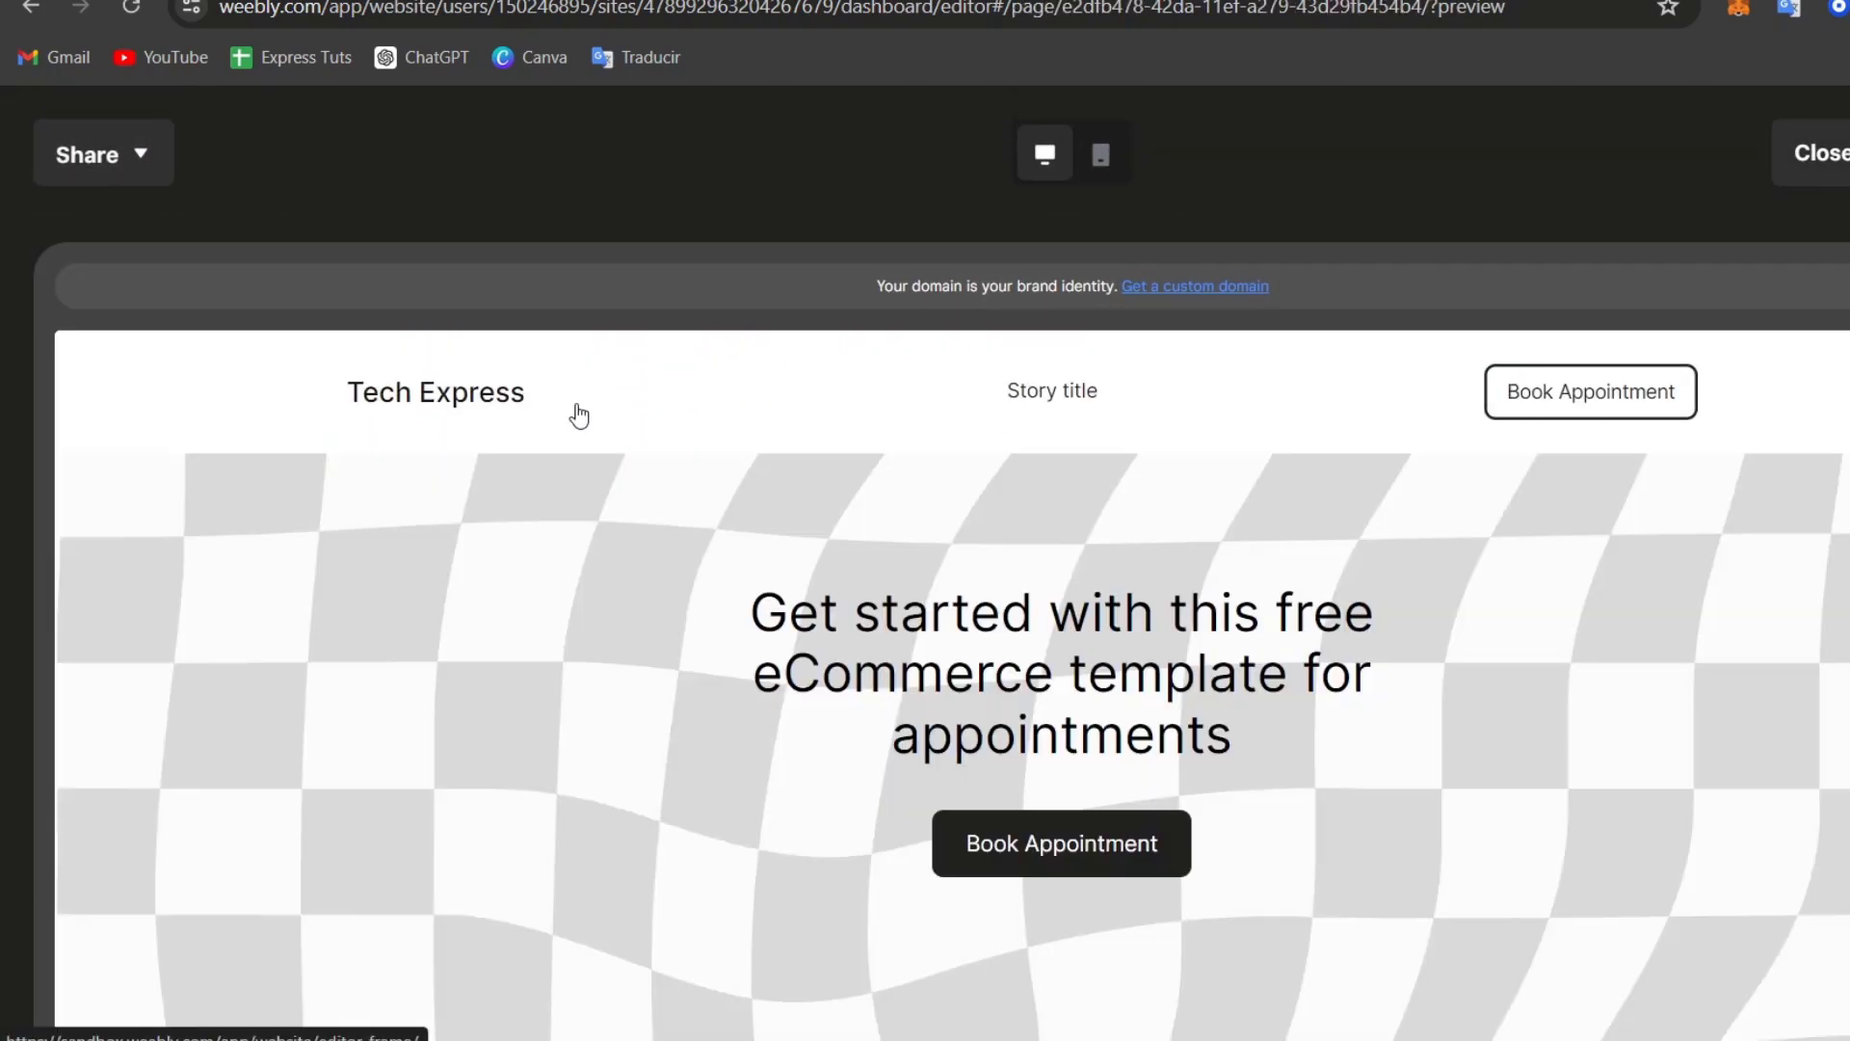
scroll(1295, 715, "down", 10)
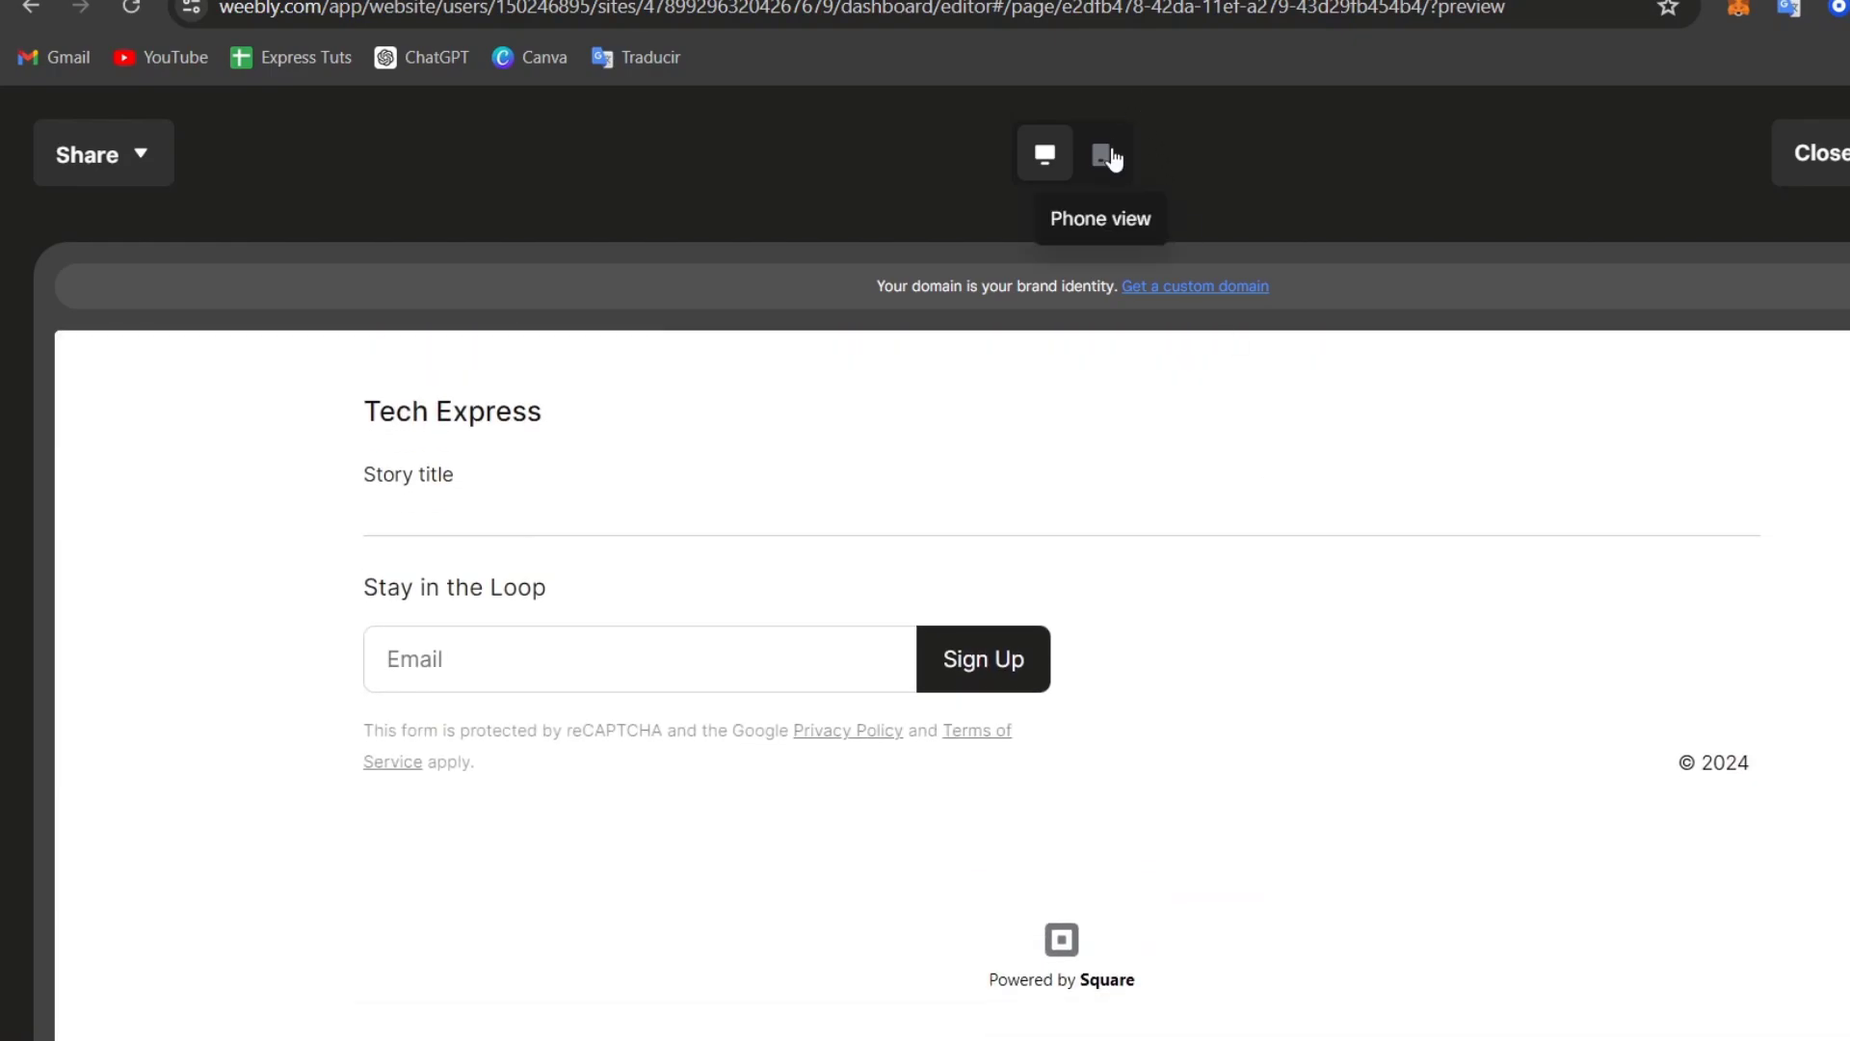
left_click(1100, 155)
scroll(1147, 579, "up", 5)
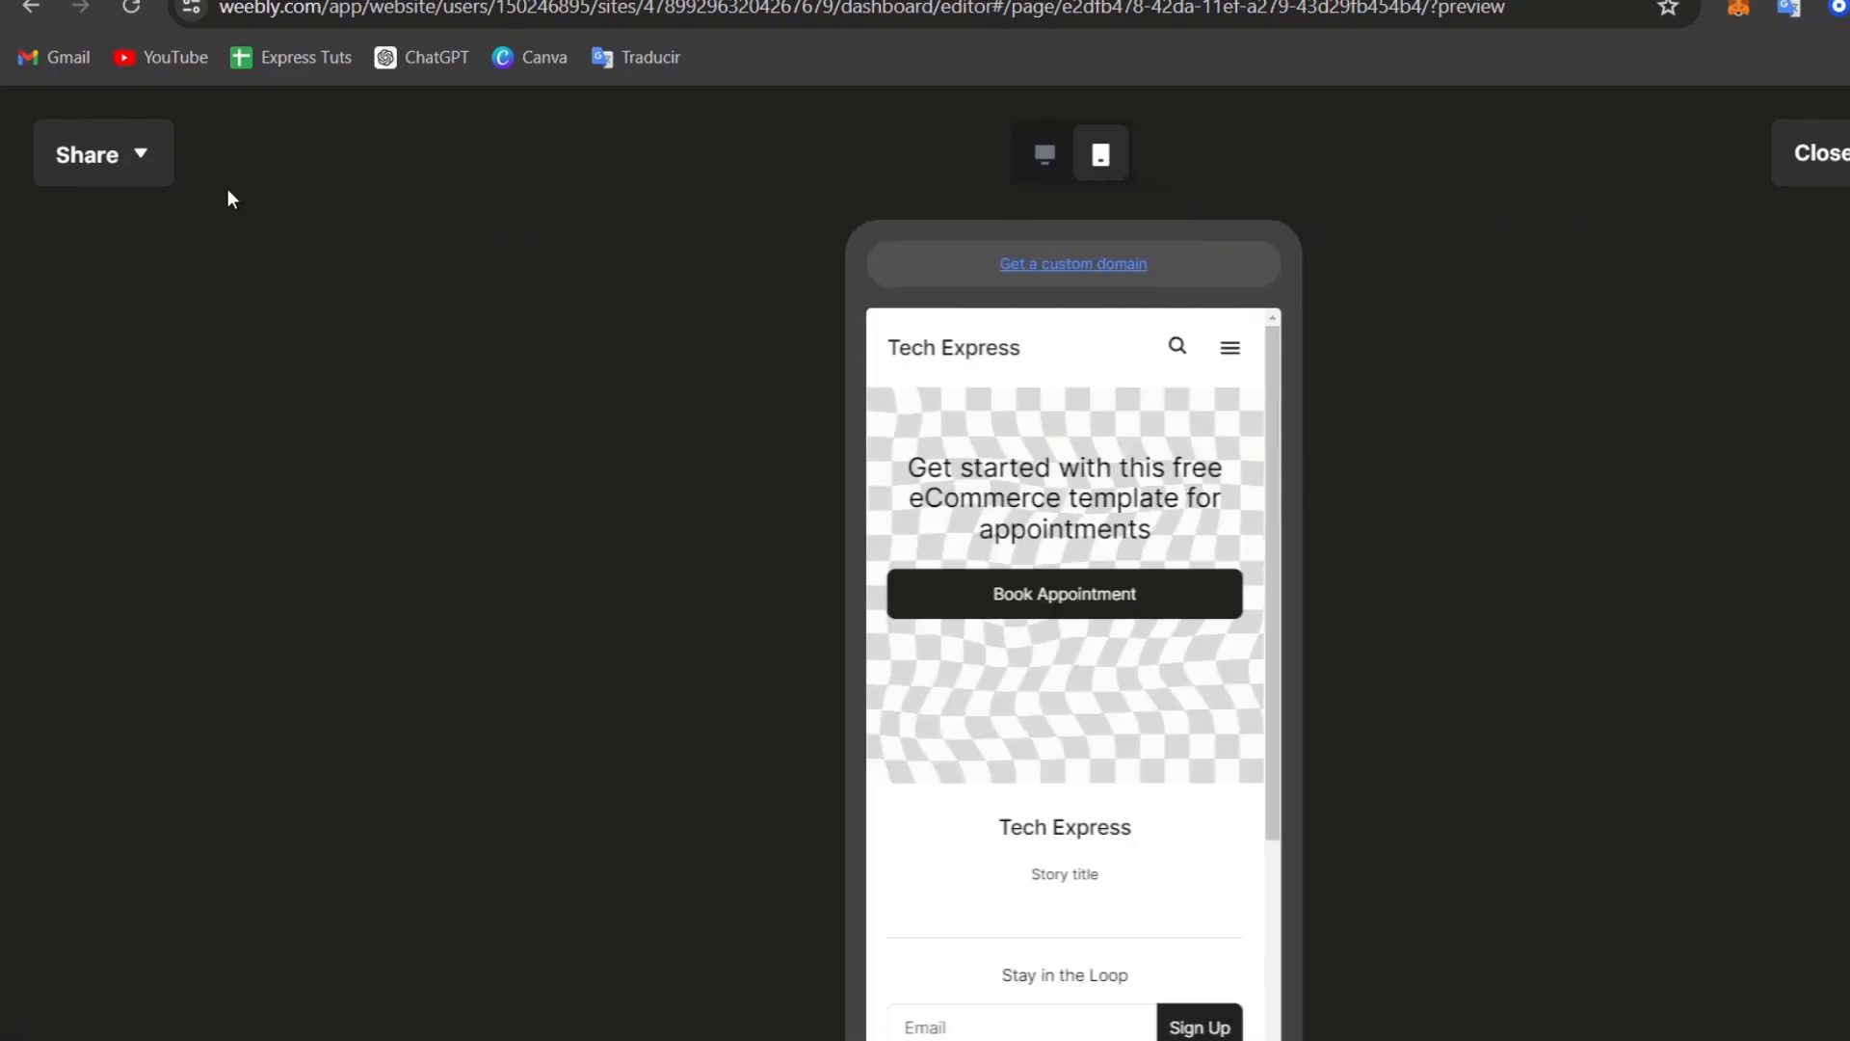
left_click(1812, 152)
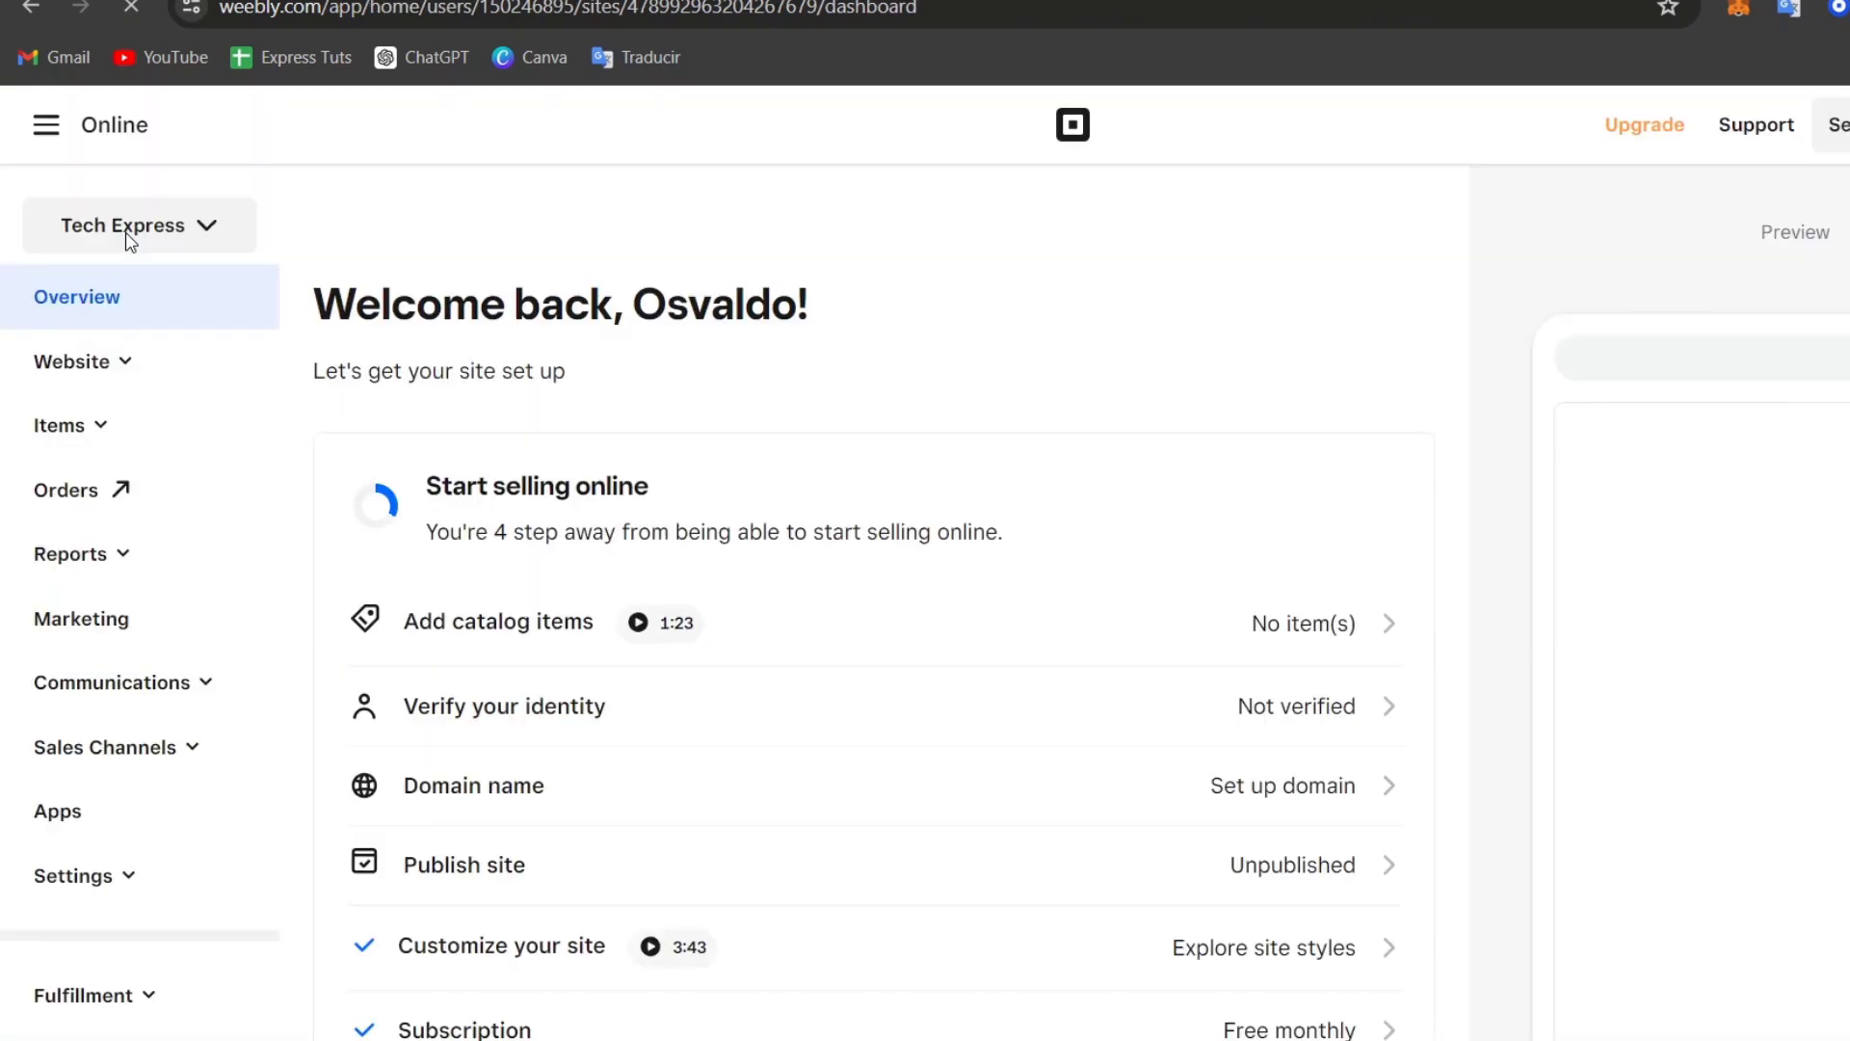
Step: Expand Settings in the dashboard sidebar and open the Tracking Tools page
left_click(115, 878)
scroll(123, 881, "down", 4)
left_click(179, 545)
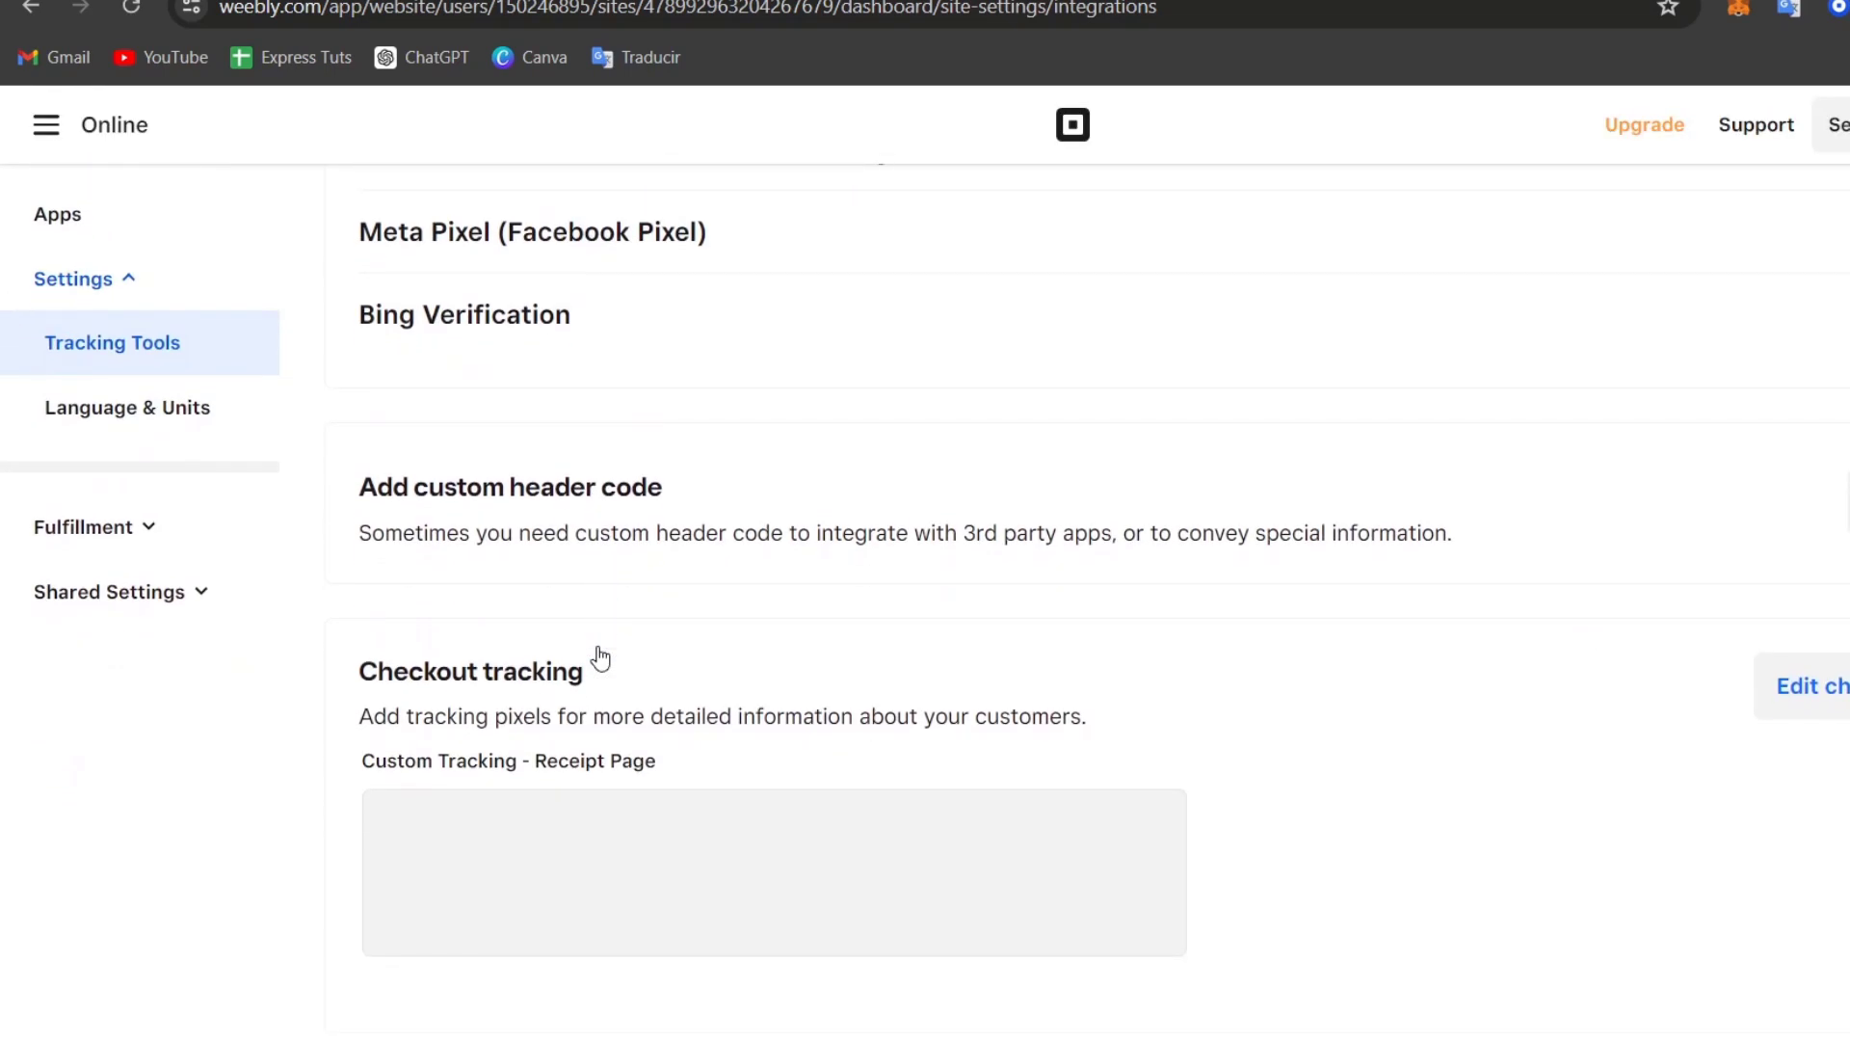
scroll(599, 652, "up", 6)
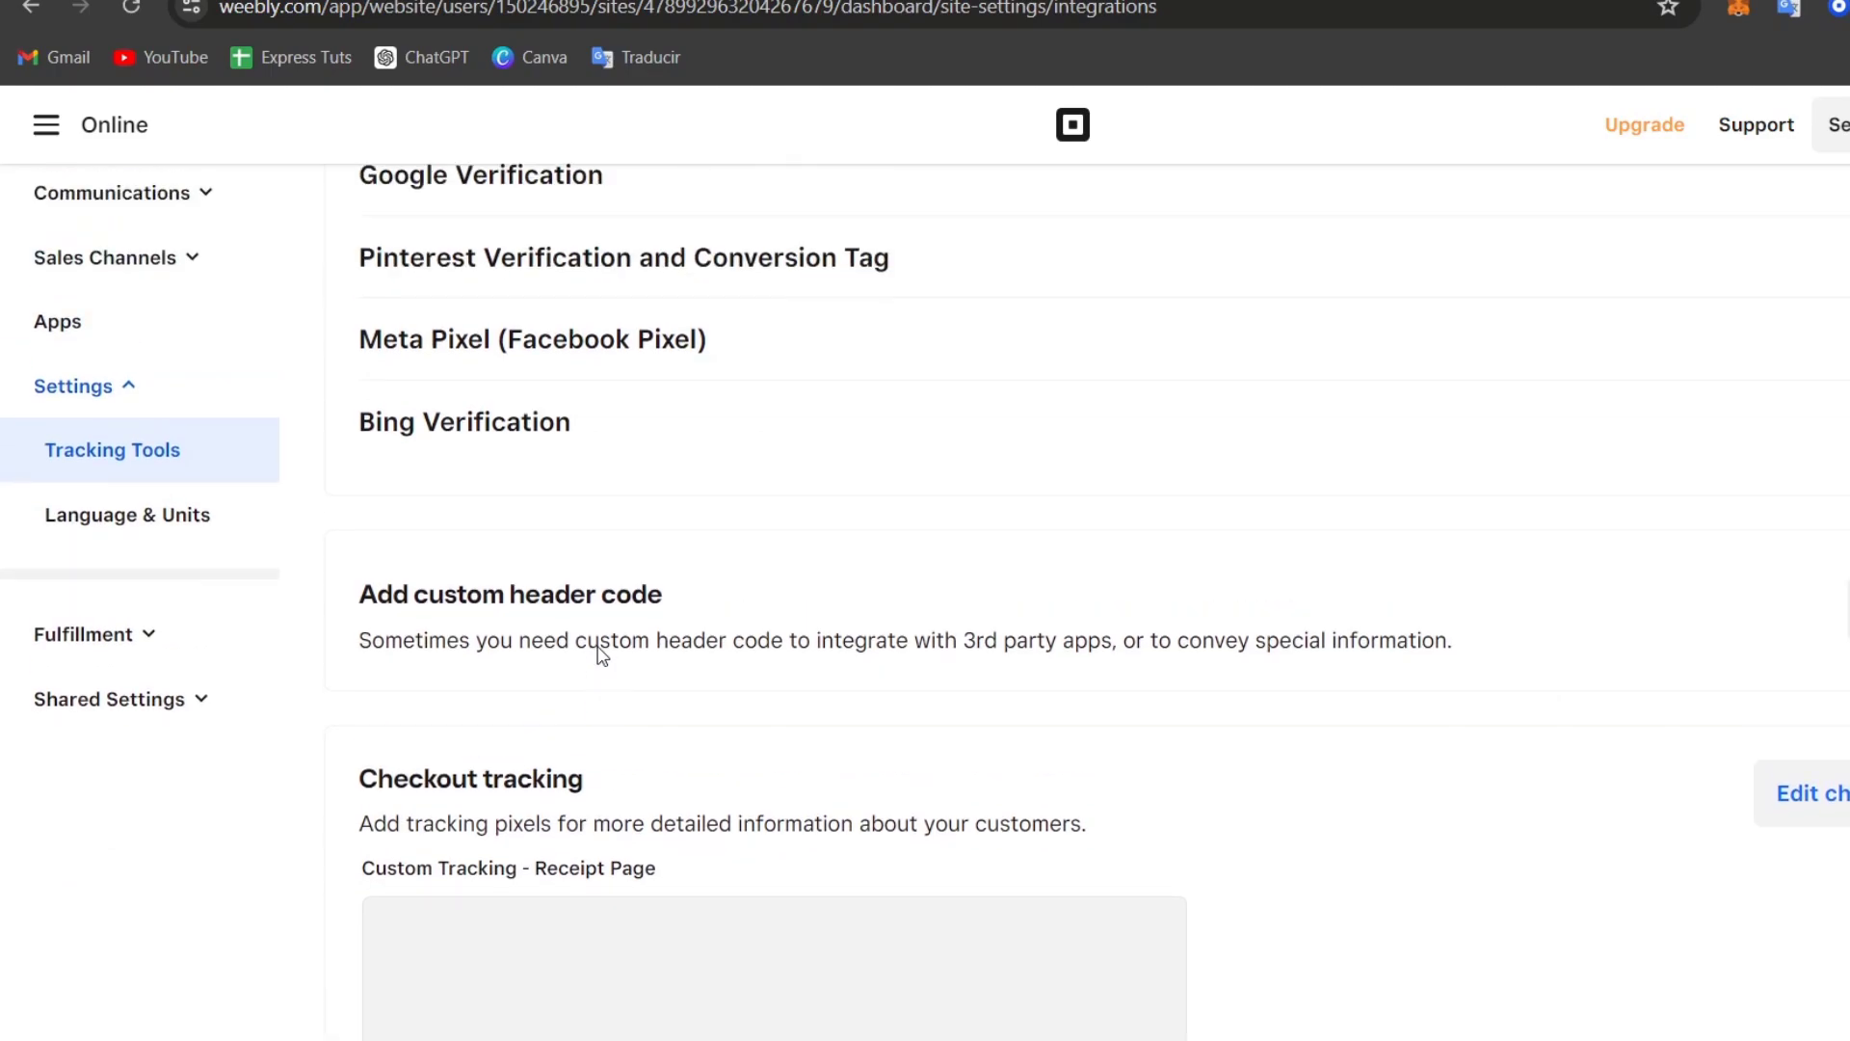
left_click(140, 316)
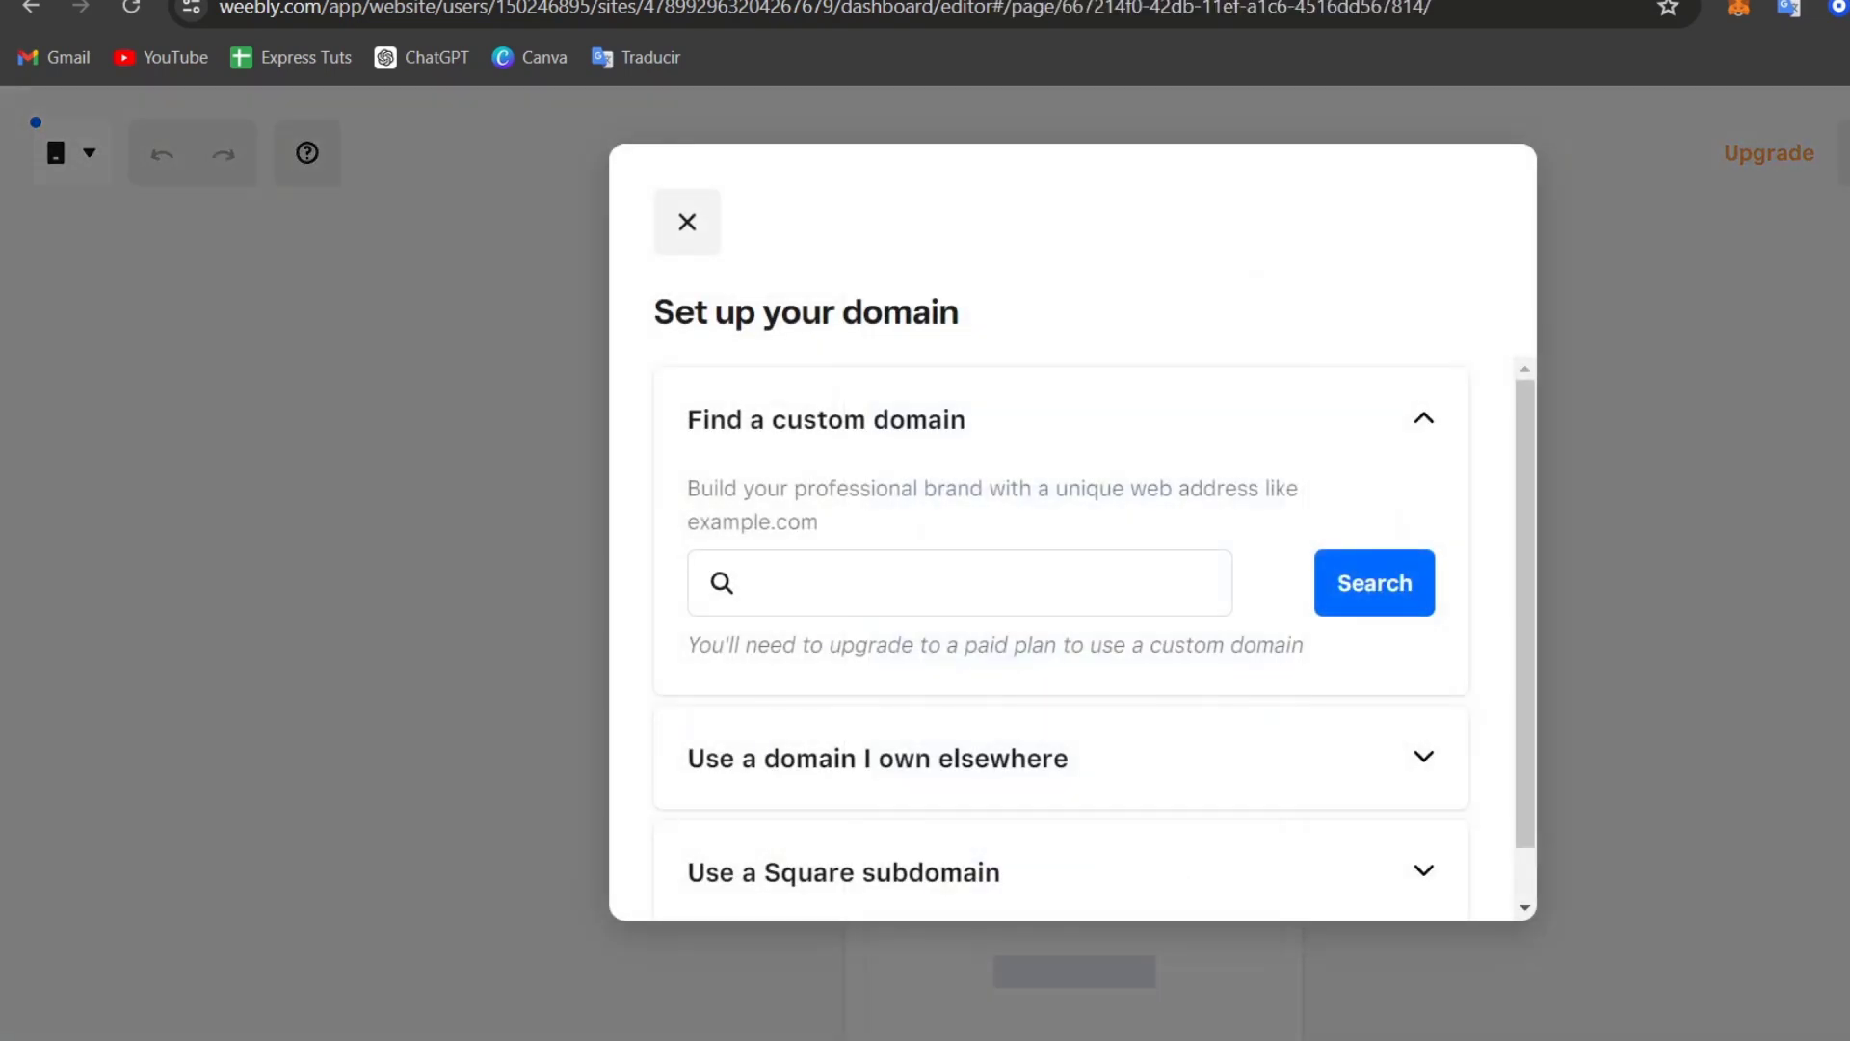
Step: Expand Use a Square subdomain and select the tech-express-109860.square.site address text
scroll(1051, 627, "down", 1)
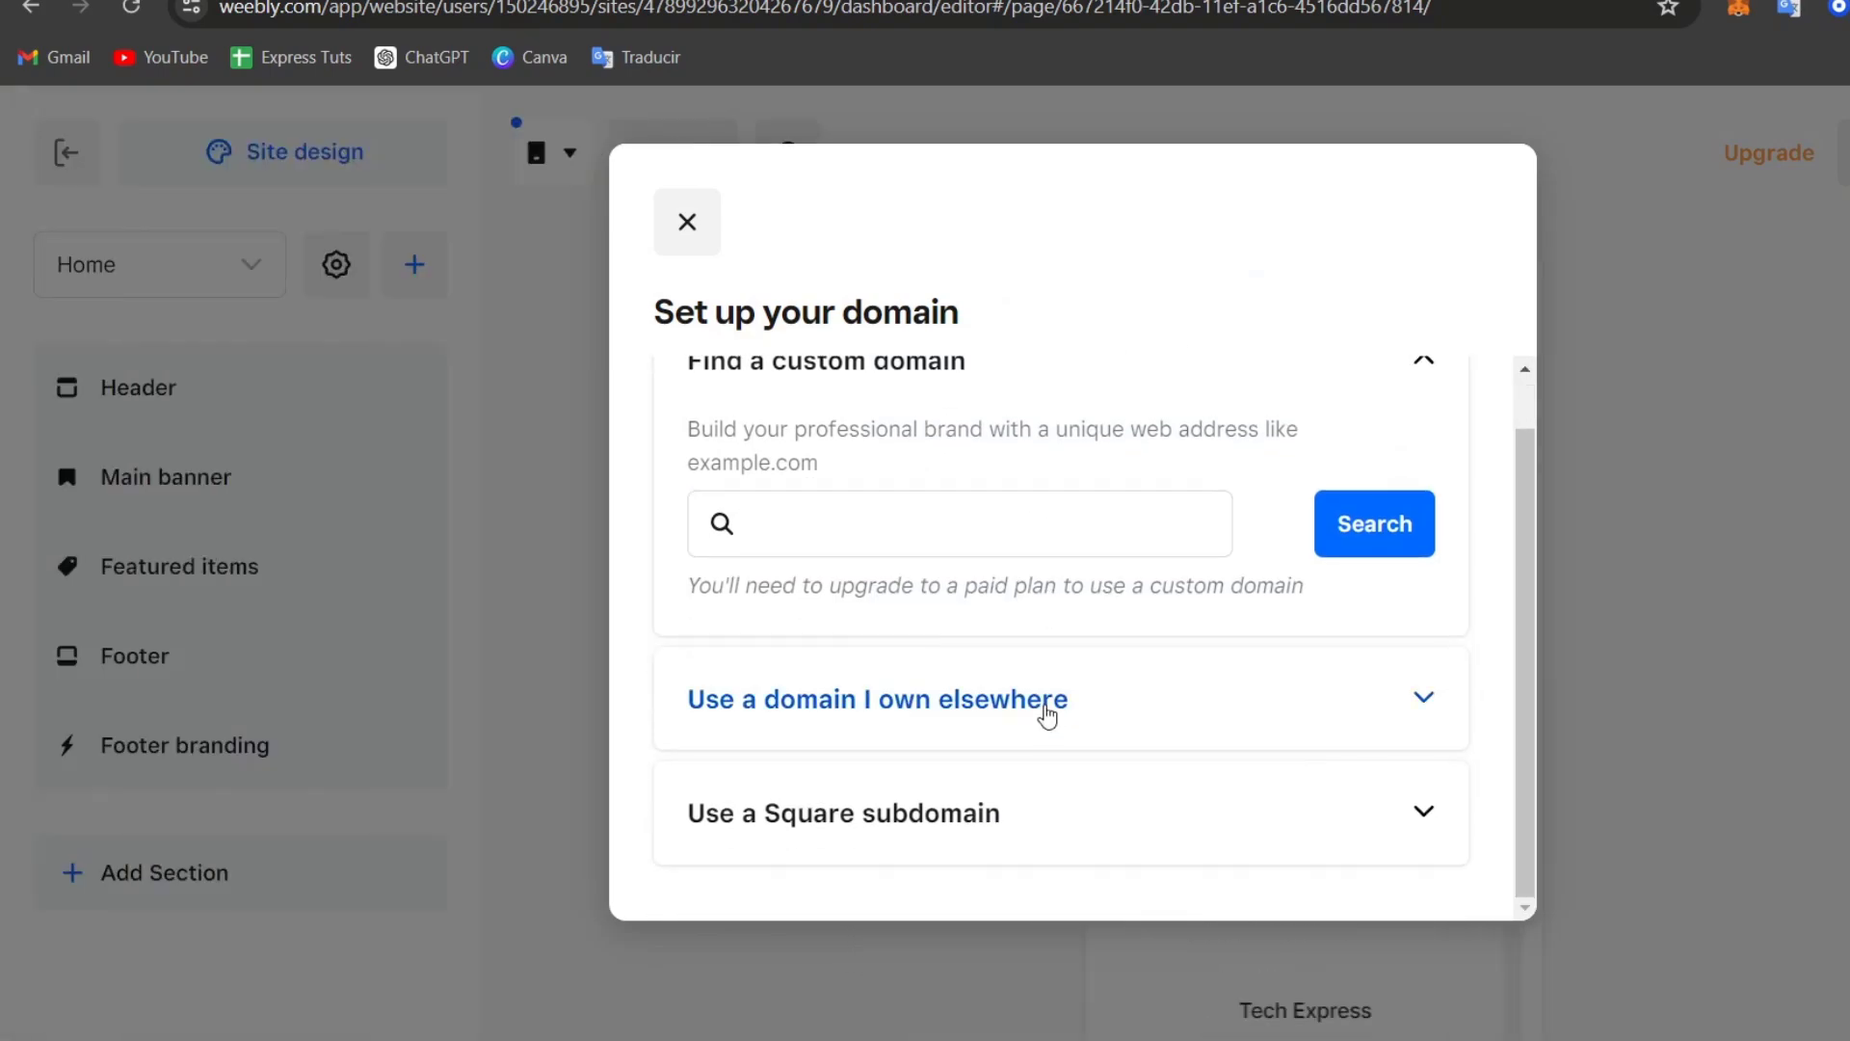
left_click(962, 821)
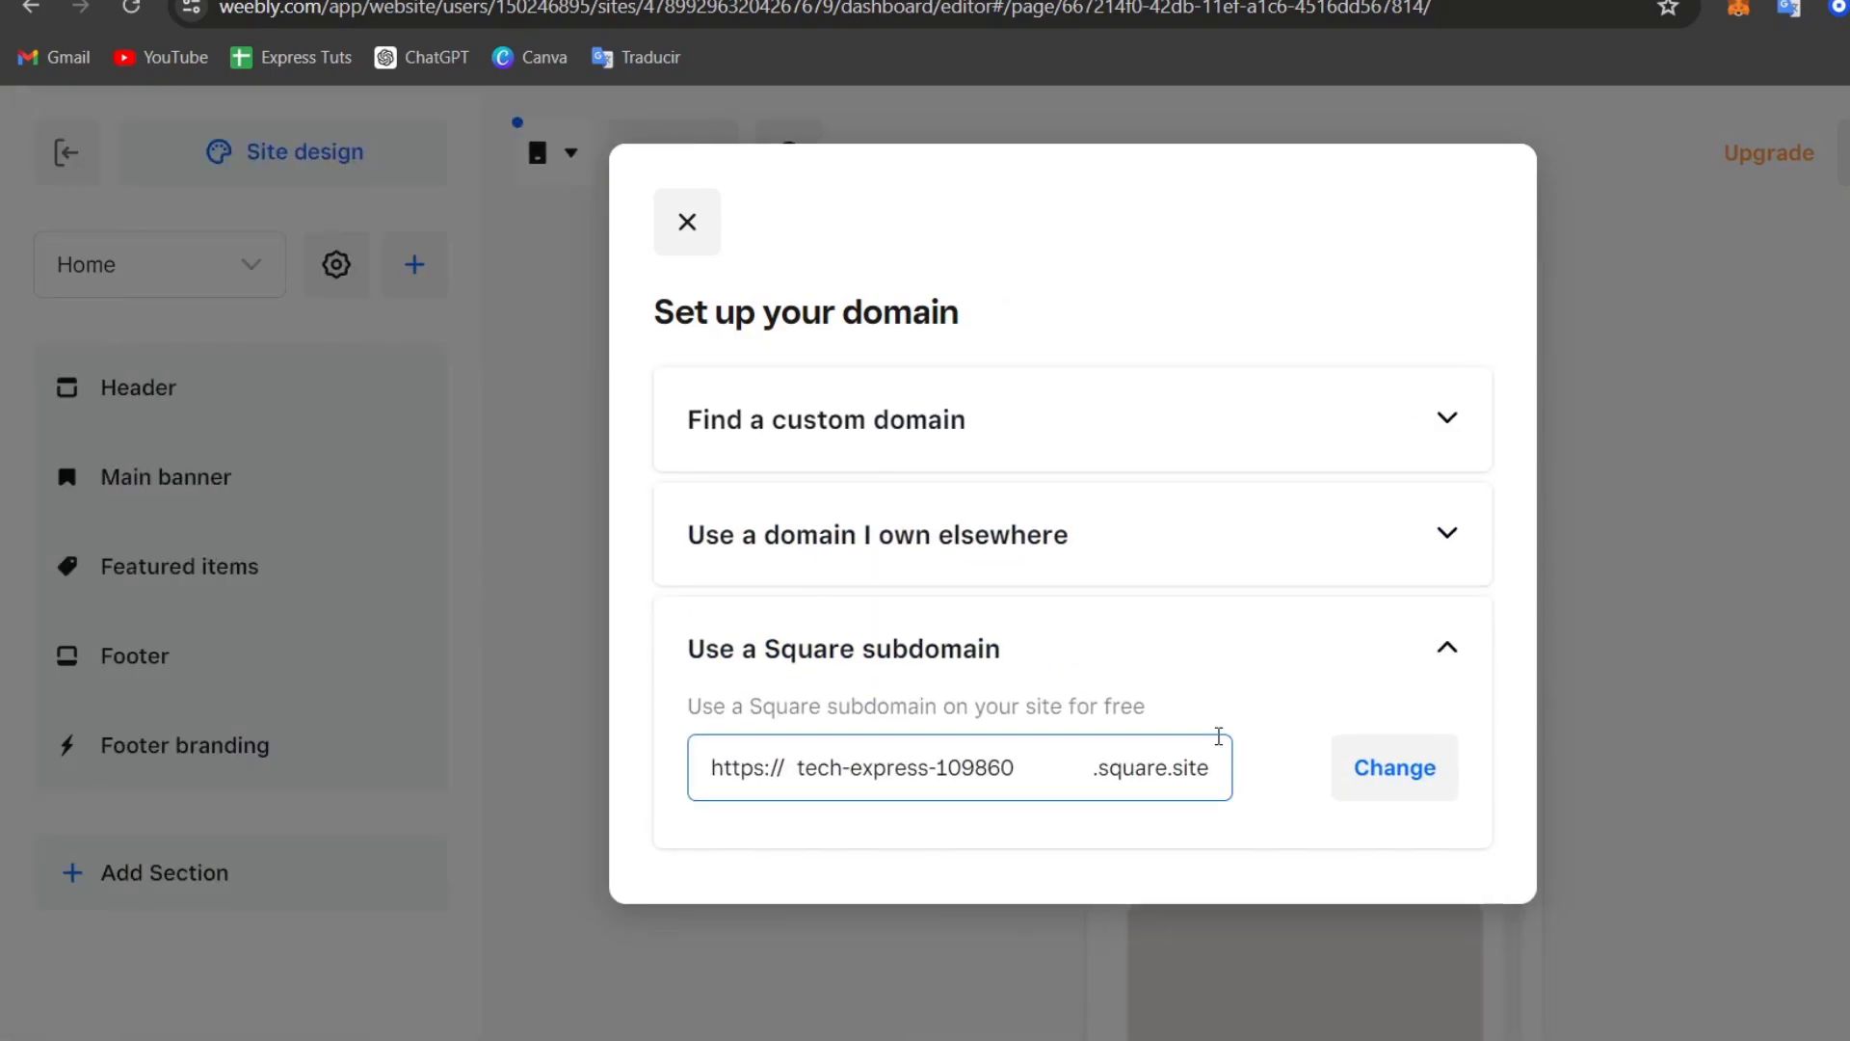
triple_click(969, 766)
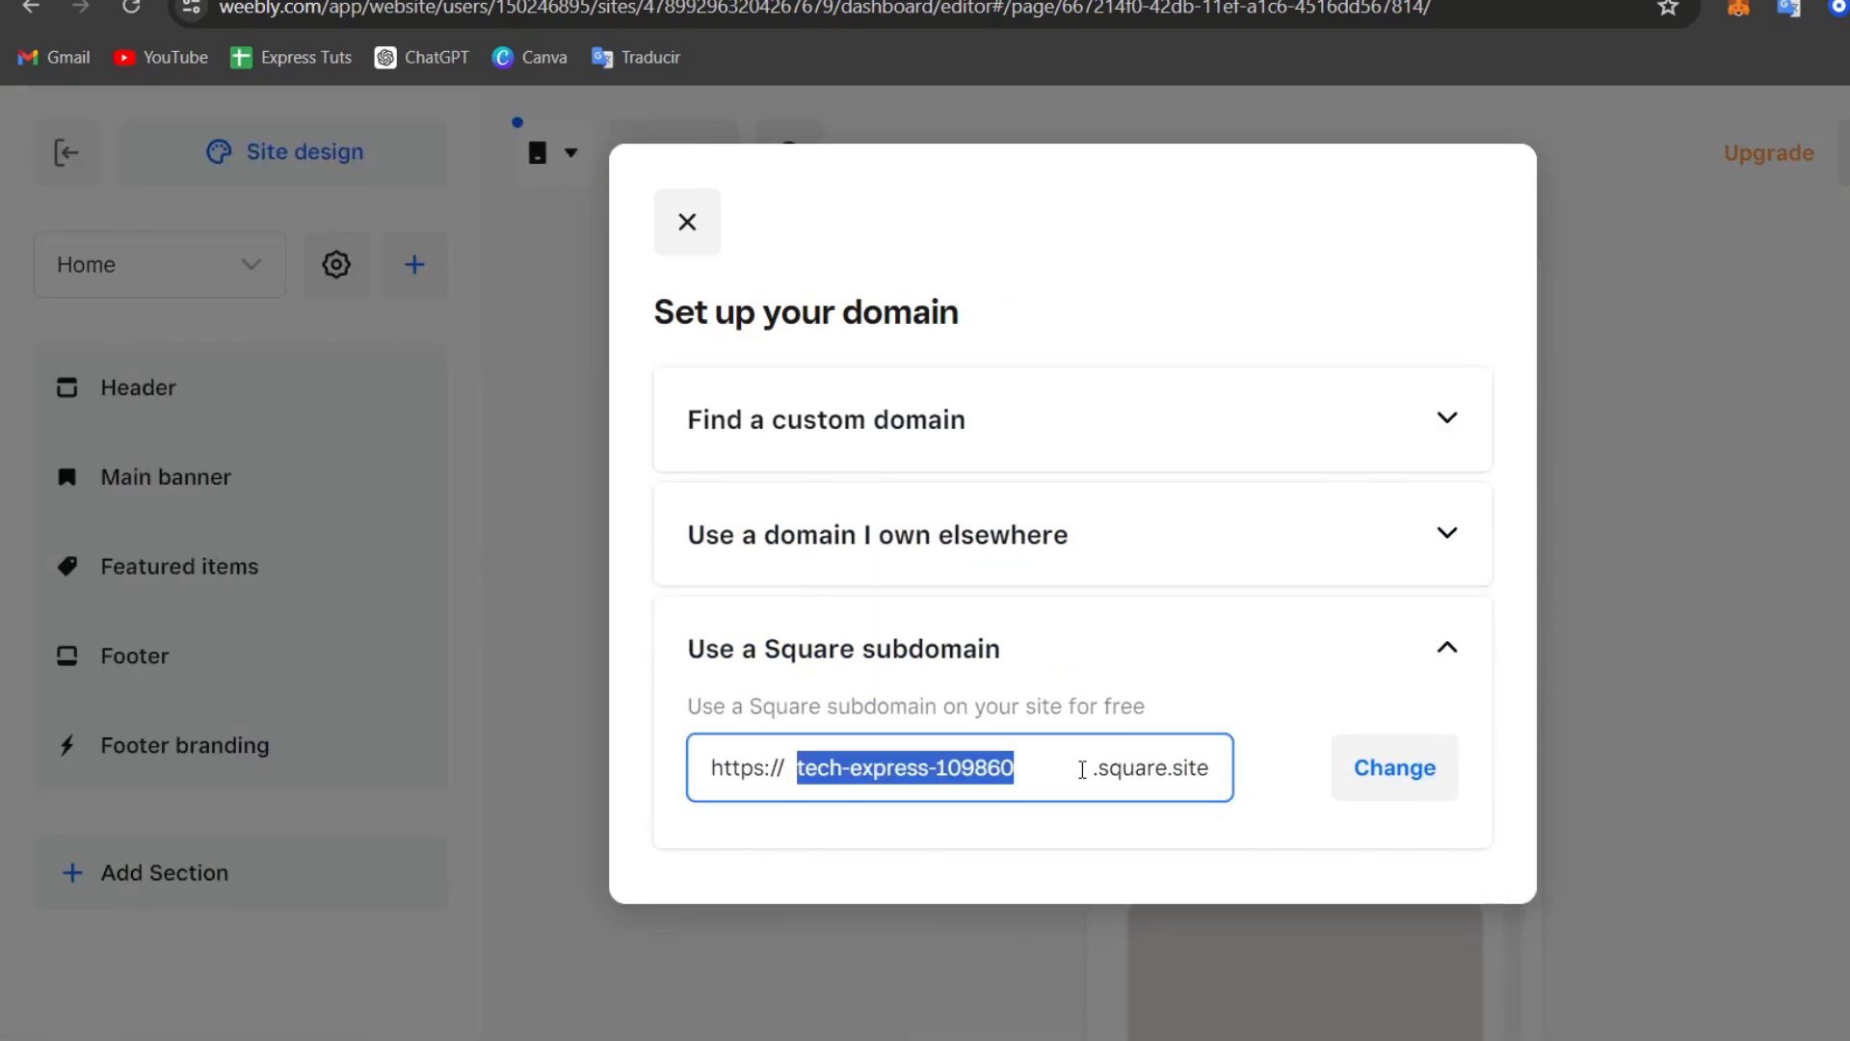